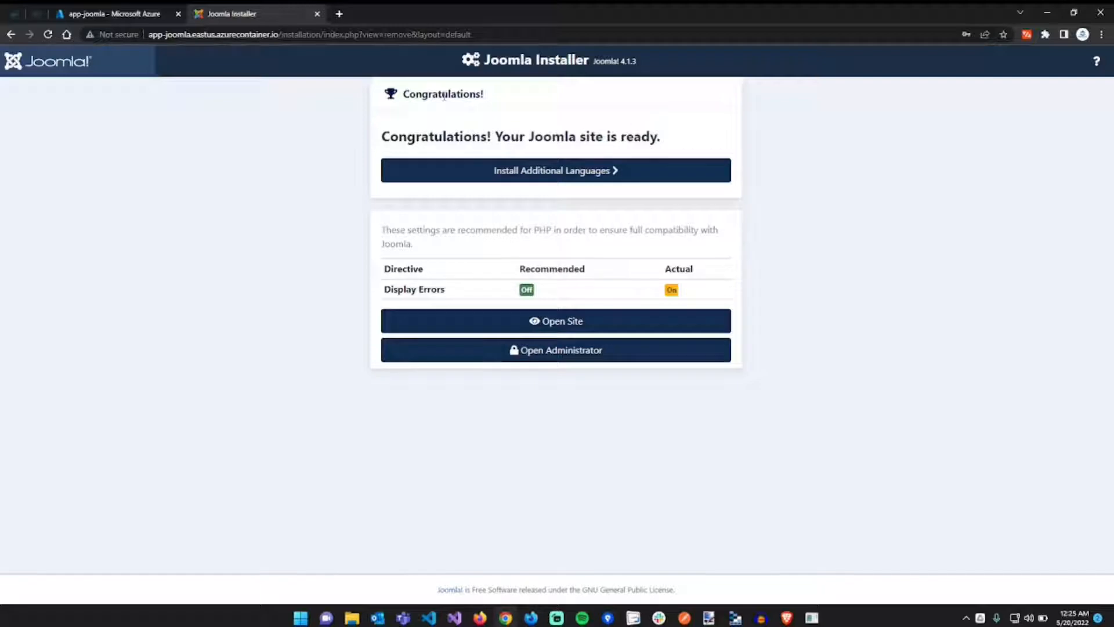
- Zoom in on the portal page after selecting and clearing the Congratulations heading
double_click(444, 96)
click(495, 99)
key(ctrl+plus)
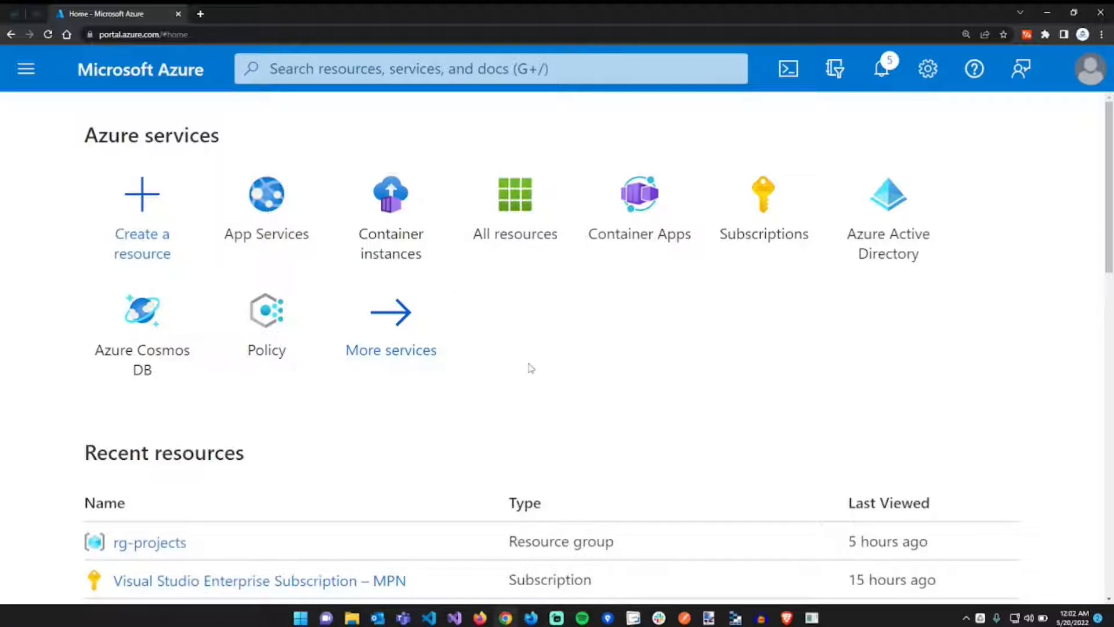
- Search 'container', open Container instances, and start creating a new container instance
click(348, 73)
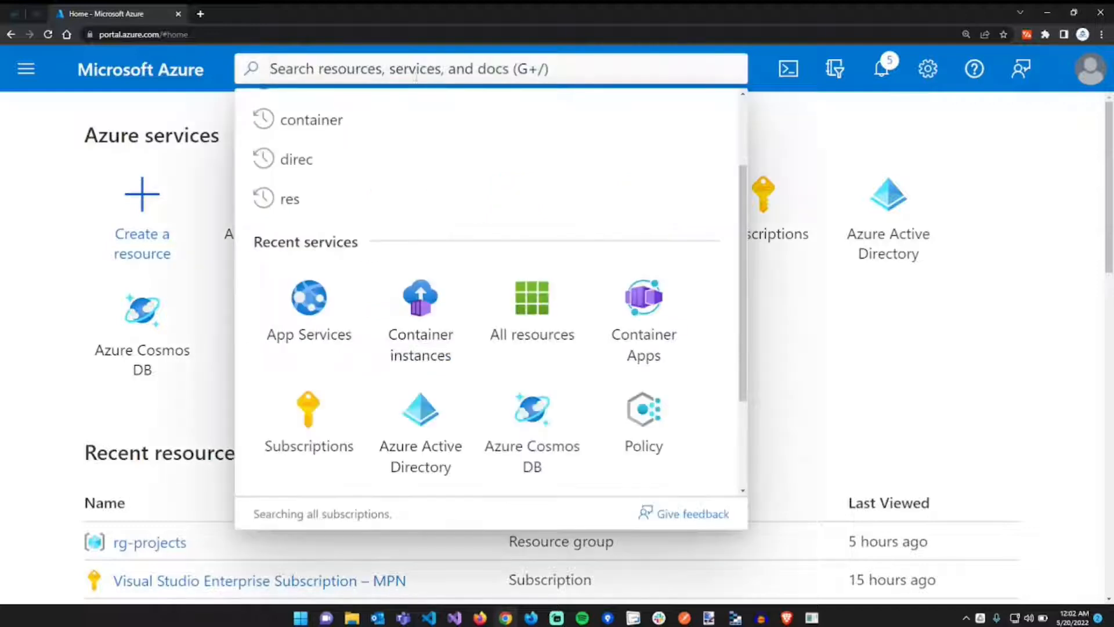
text(co)
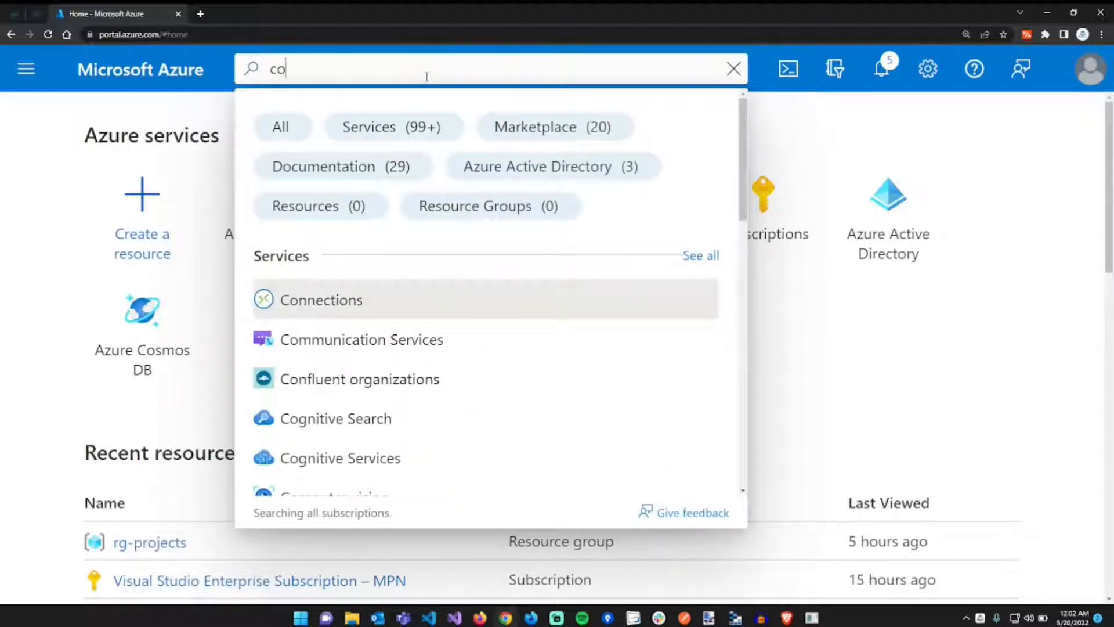
text(ntainer)
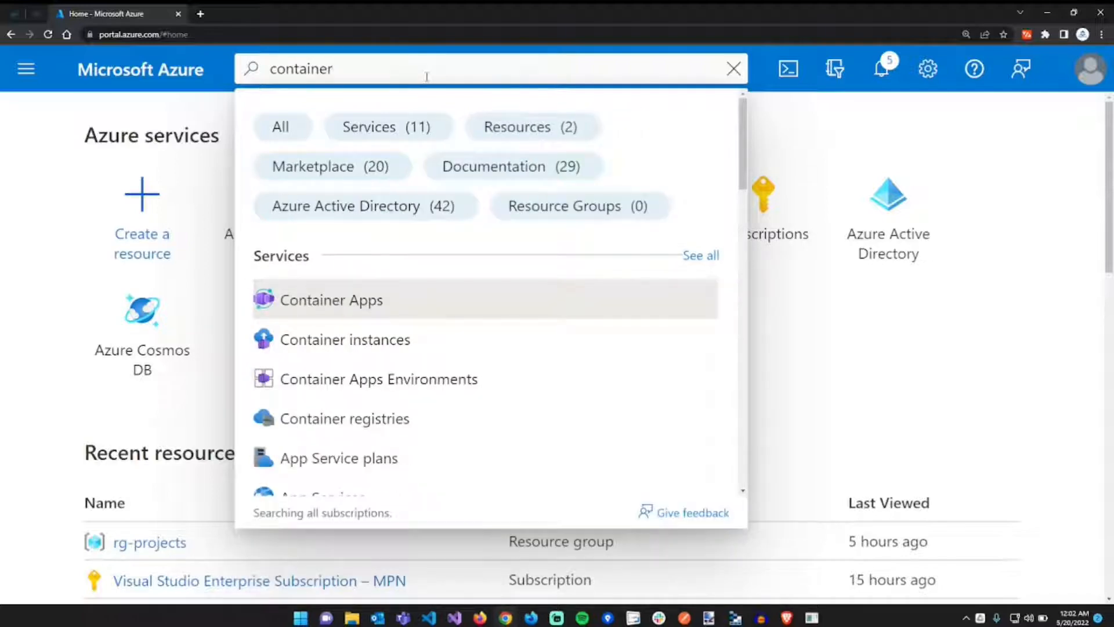
key(Down)
key(Return)
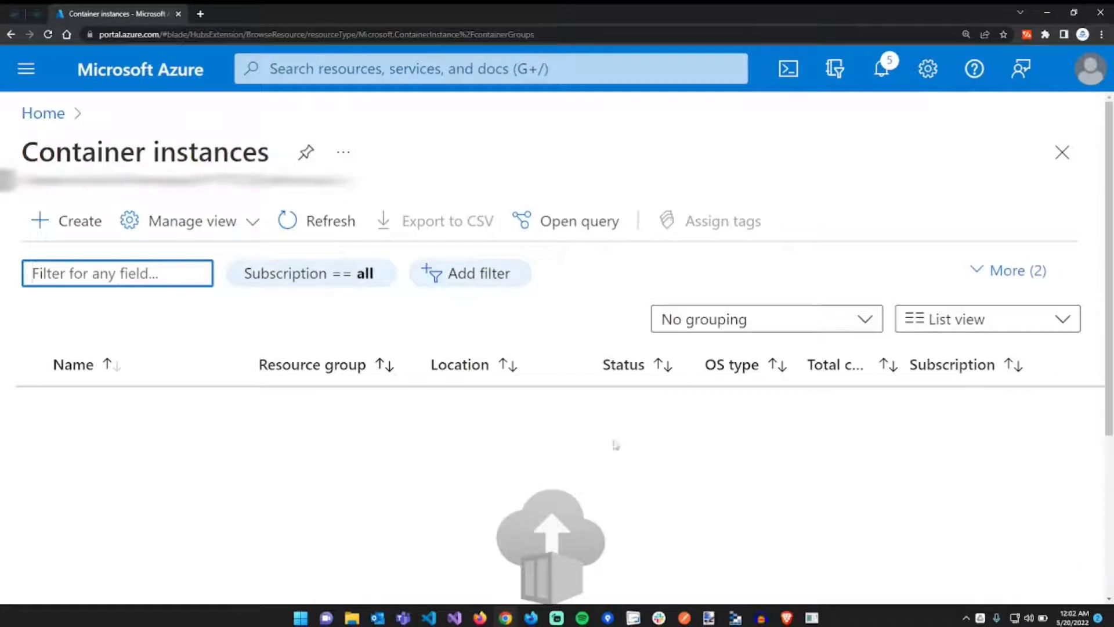
scroll(617, 444, down, 4)
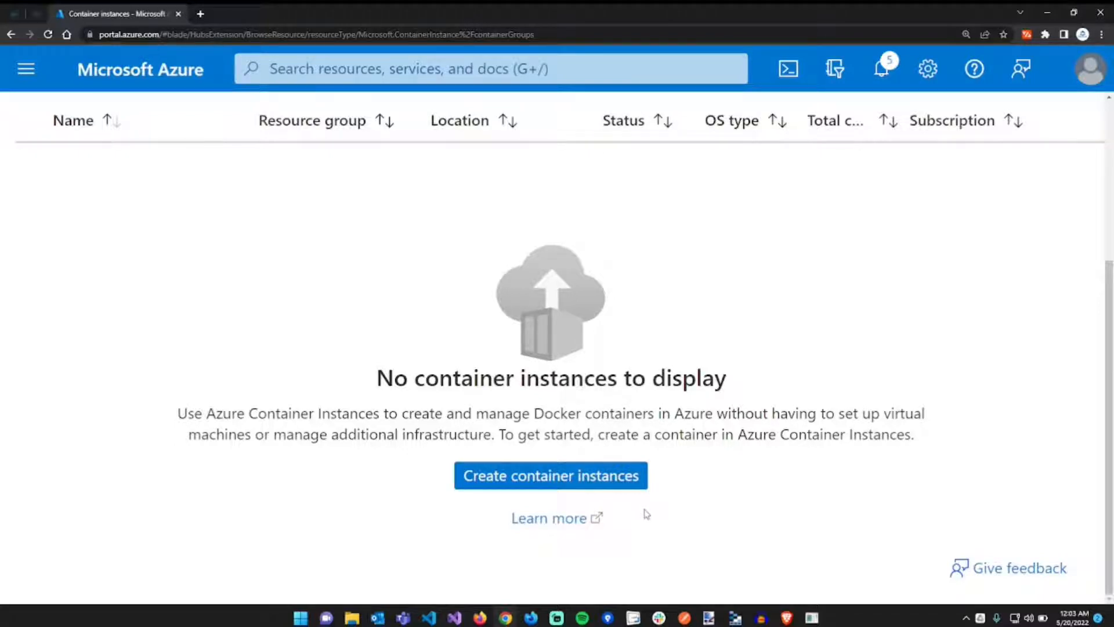
click(618, 488)
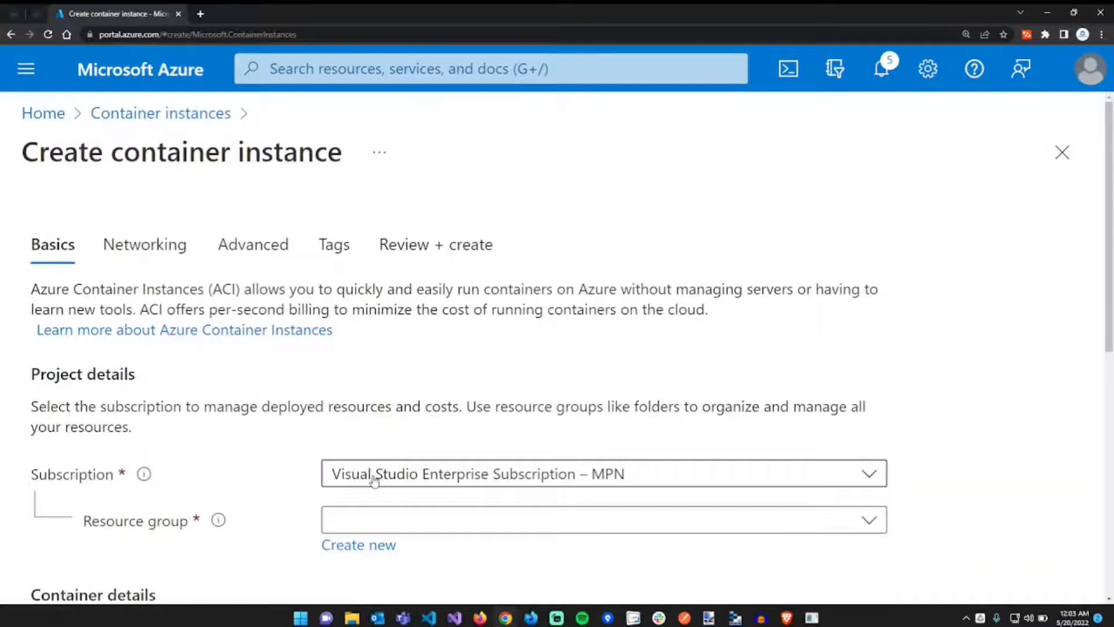
- Select resource group rg-projects and name the container mysql-joomla
scroll(416, 410, down, 3)
click(462, 345)
click(476, 426)
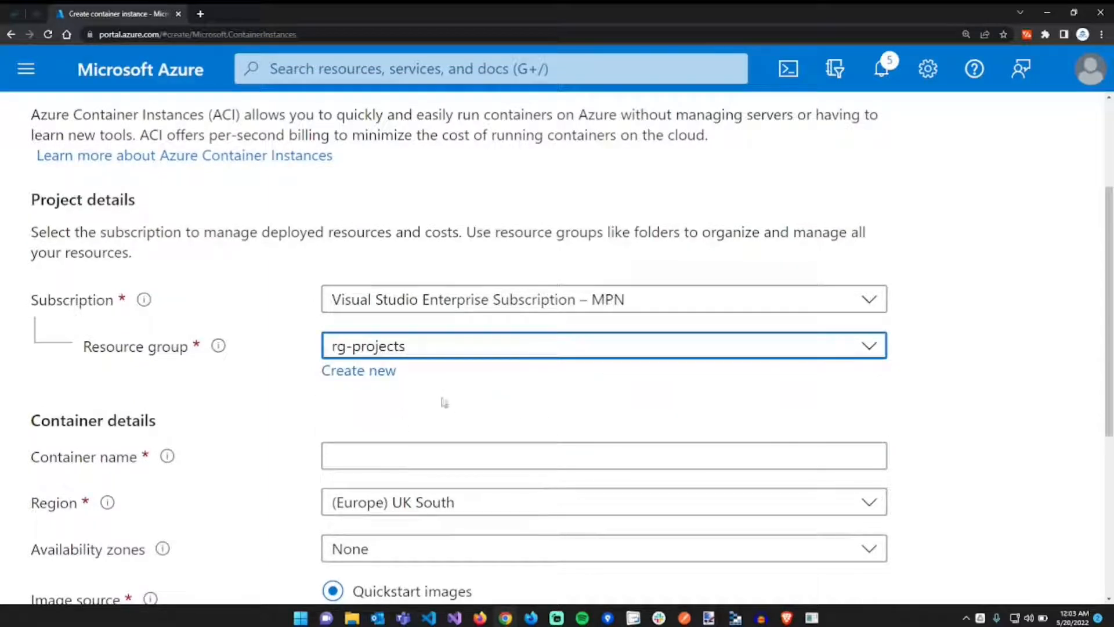
scroll(263, 410, down, 2)
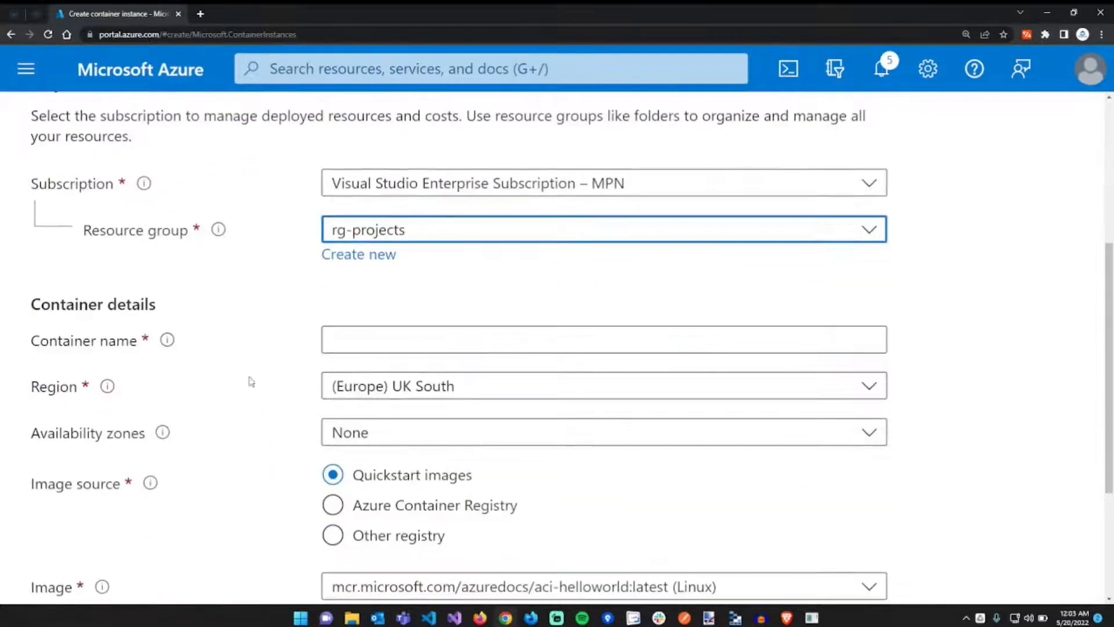
click(460, 347)
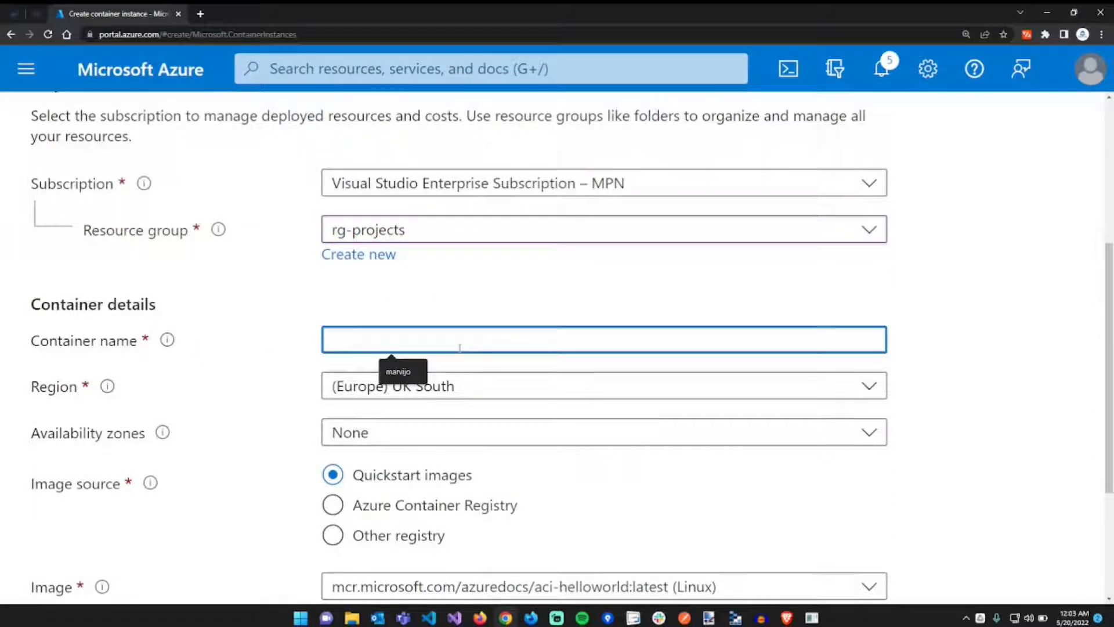
text(s)
key(BackSpace)
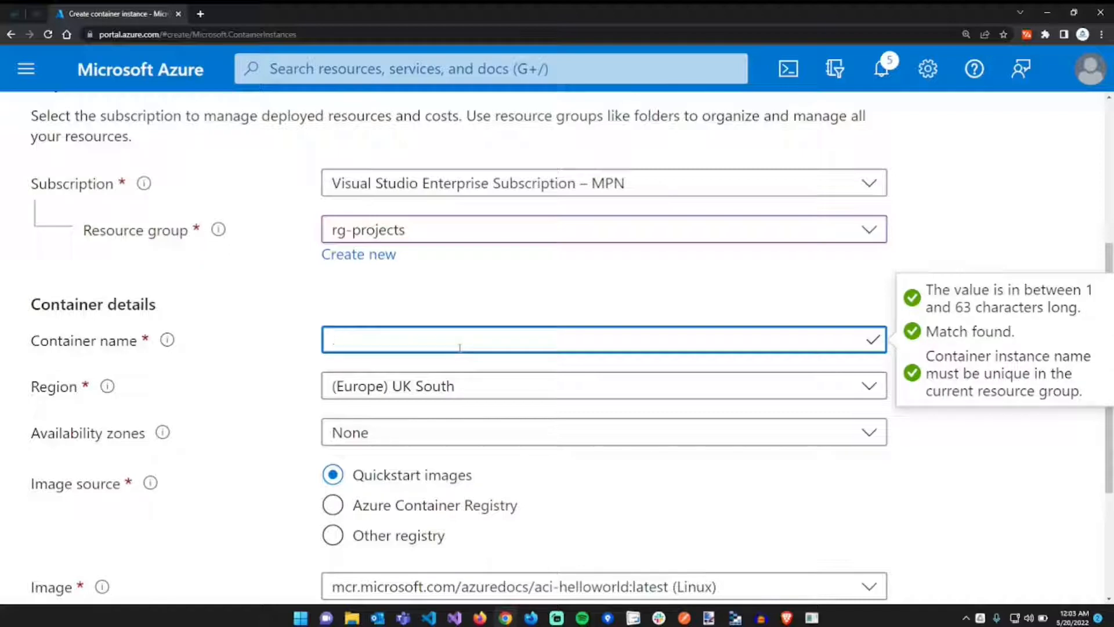
text(mysql)
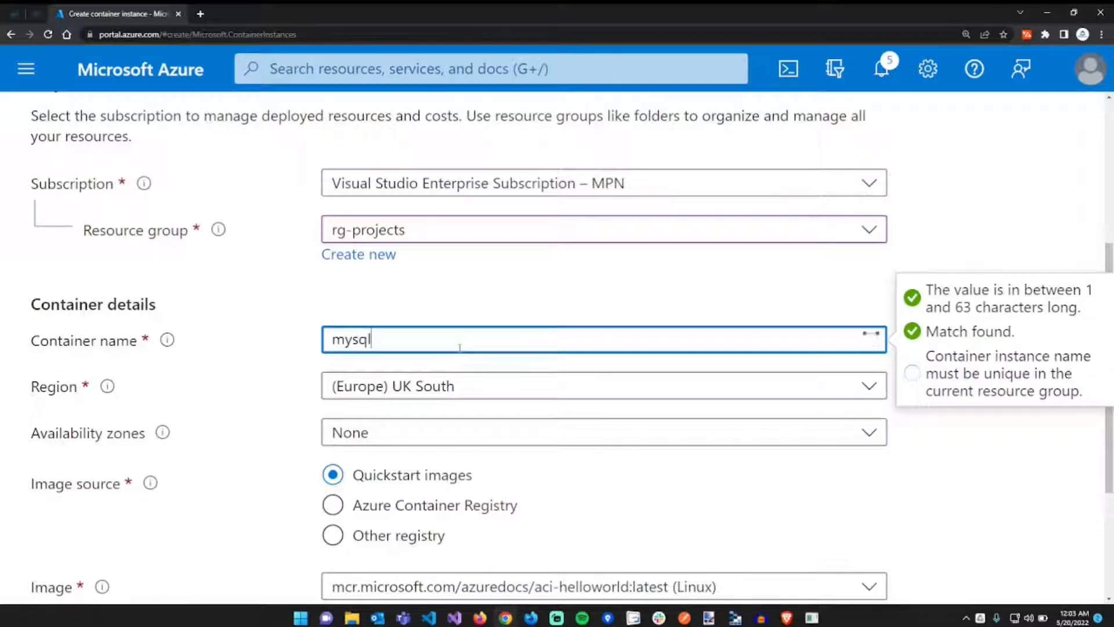
text(-joomla)
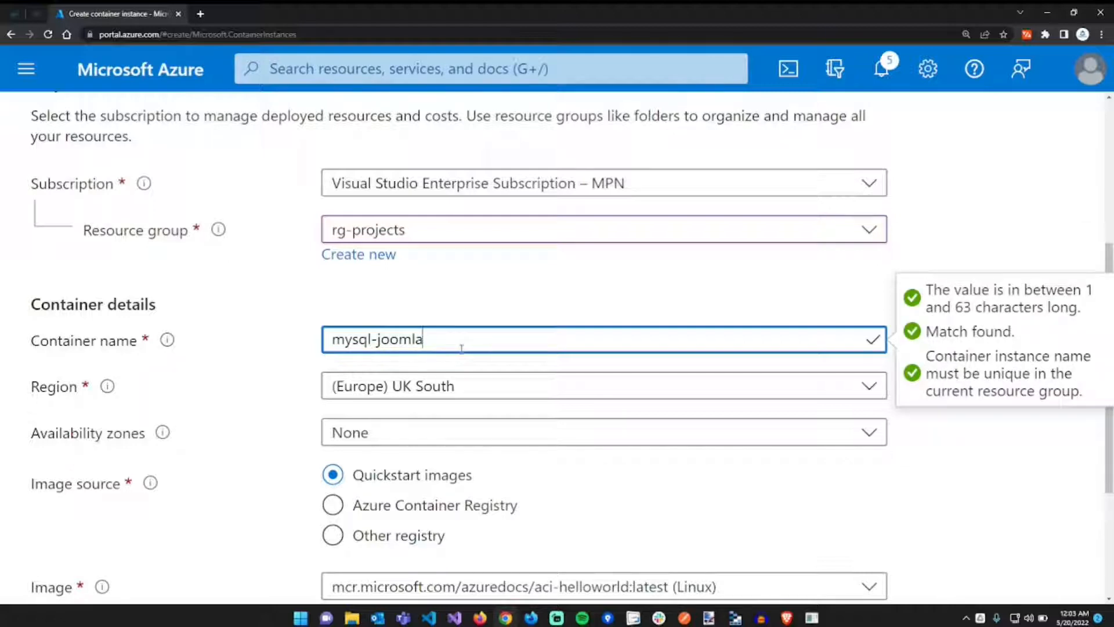
- Choose the (US) East US region and set the image source to Other registry
click(458, 384)
text(east)
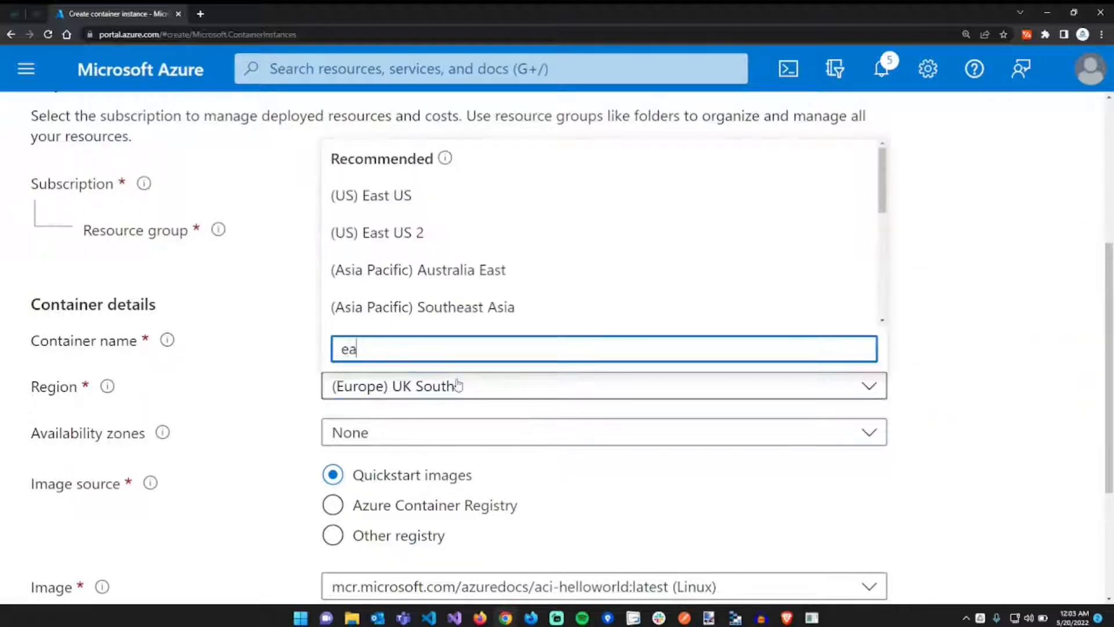
click(440, 206)
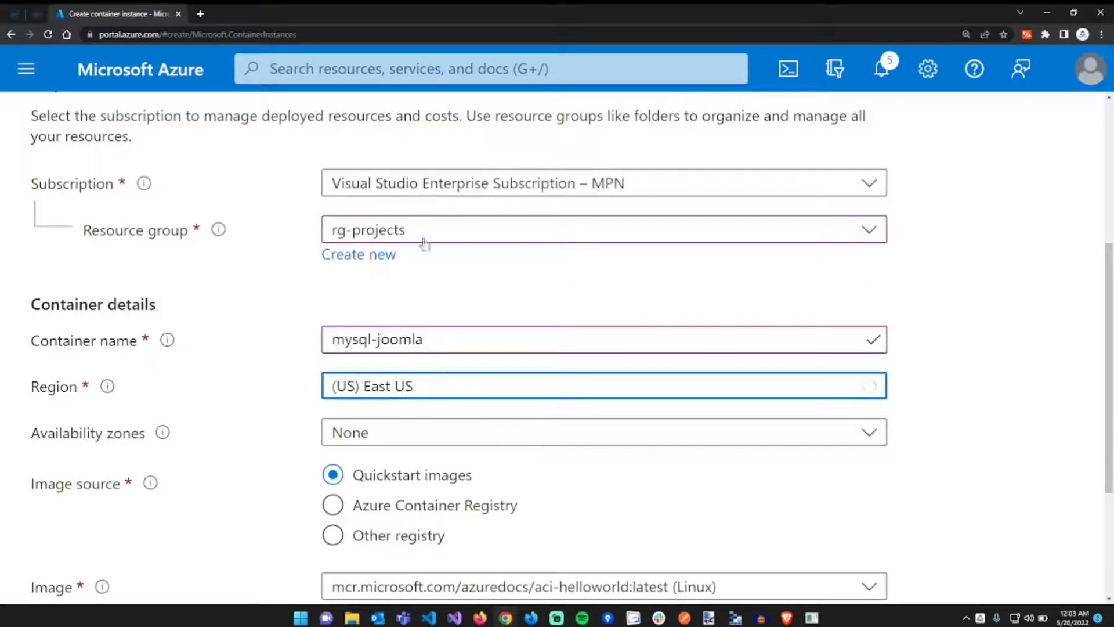
scroll(252, 470, down, 1)
scroll(232, 429, down, 2)
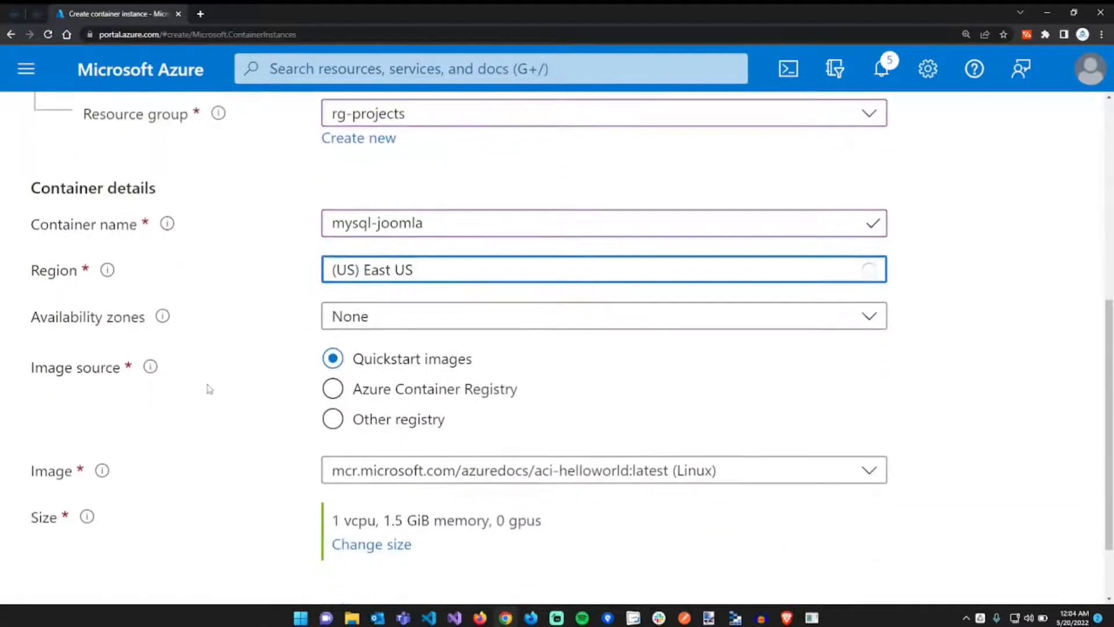
scroll(289, 443, down, 1)
click(332, 369)
scroll(284, 398, down, 1)
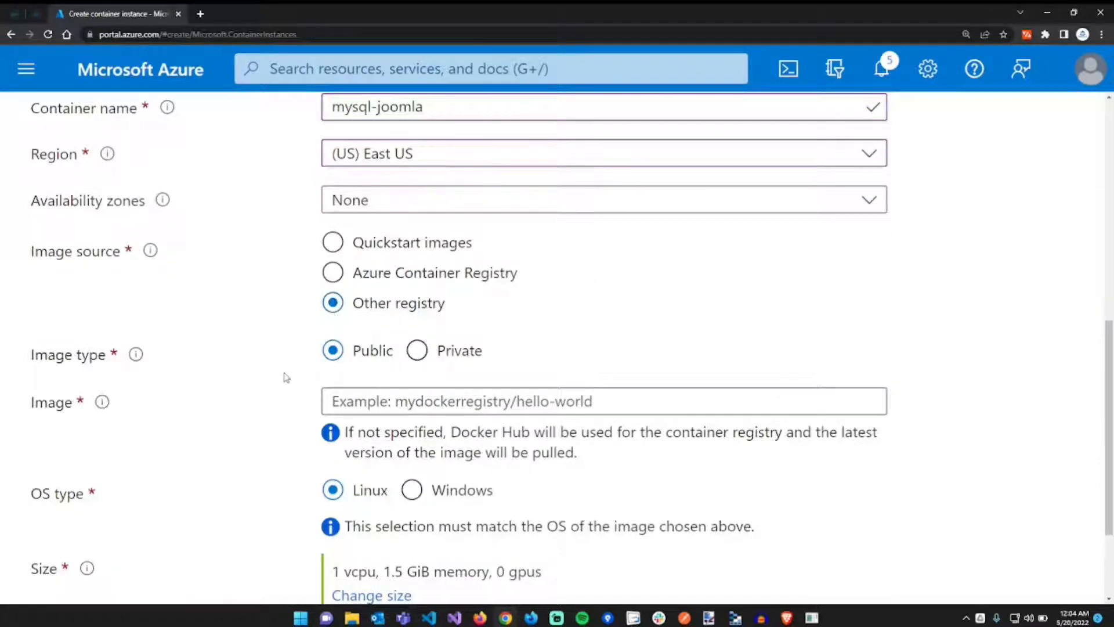
- Select the 8.0.29 tag under Supported tags on Docker Hub's mysql page for the image name
click(489, 408)
key(ctrl+1)
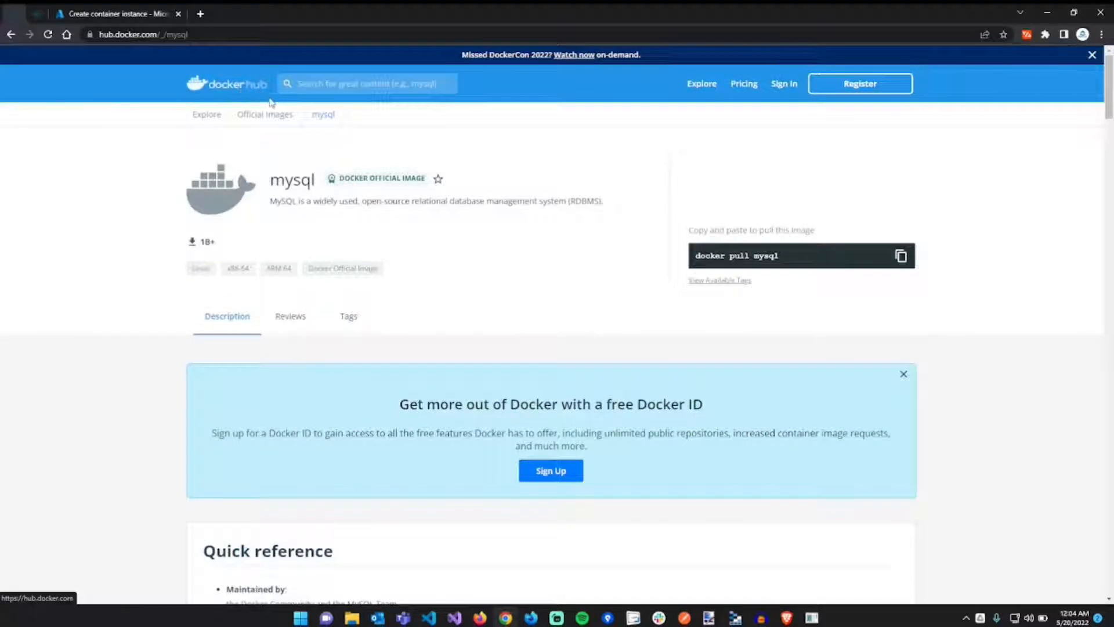
click(346, 87)
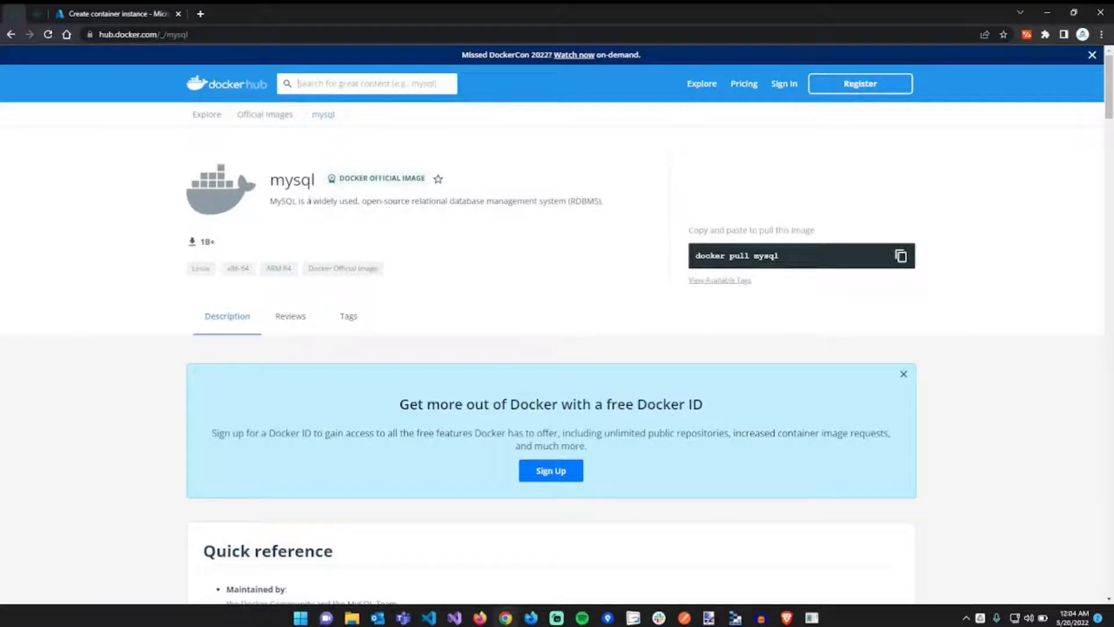
scroll(244, 335, down, 4)
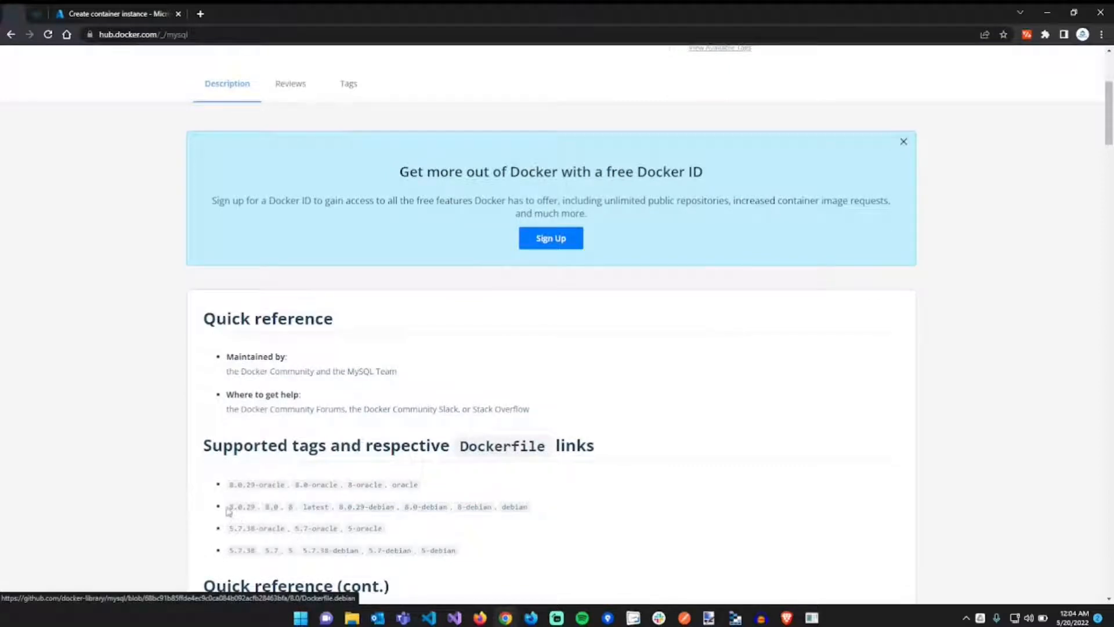
drag(228, 509, 257, 510)
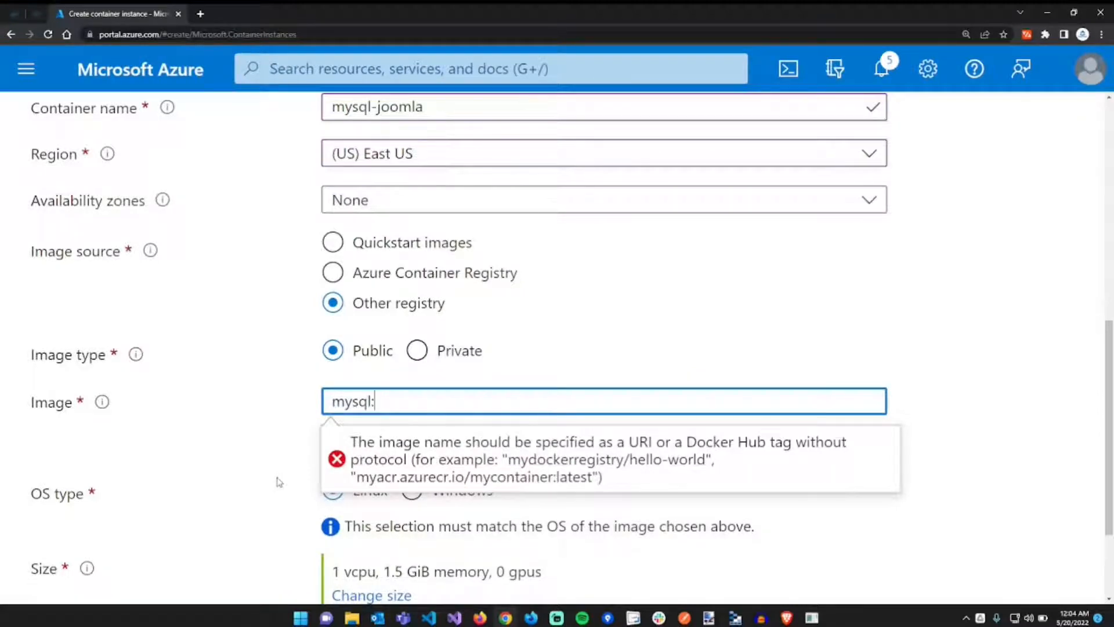
- Paste 8.0.29 so the image reads mysql:8.0.29, then go back to Docker Hub
text(8.0.29)
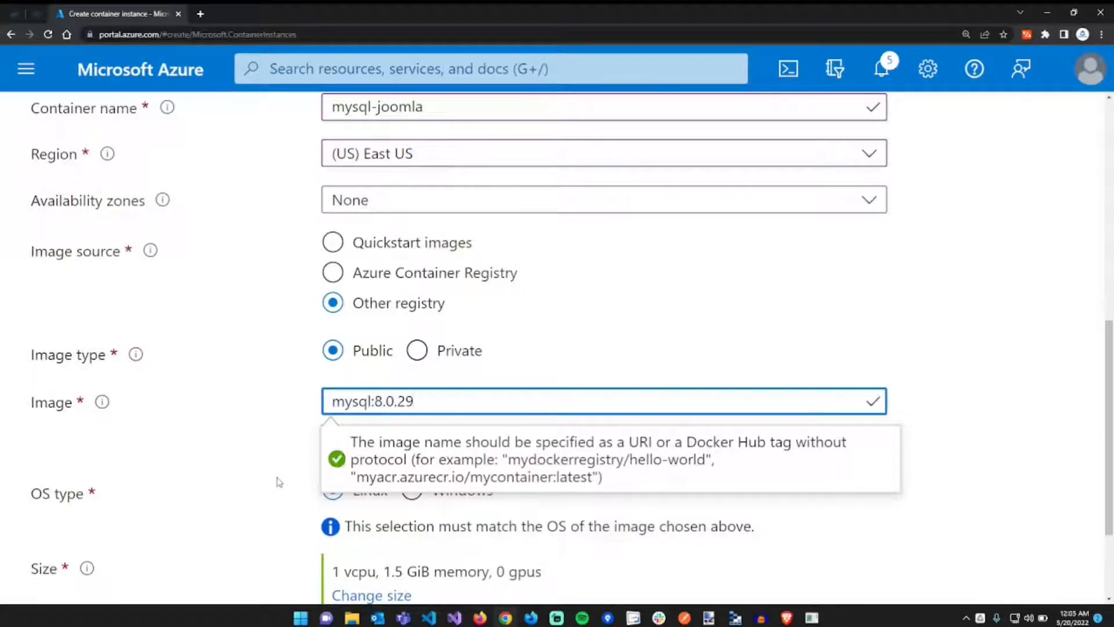
click(278, 482)
scroll(279, 482, down, 3)
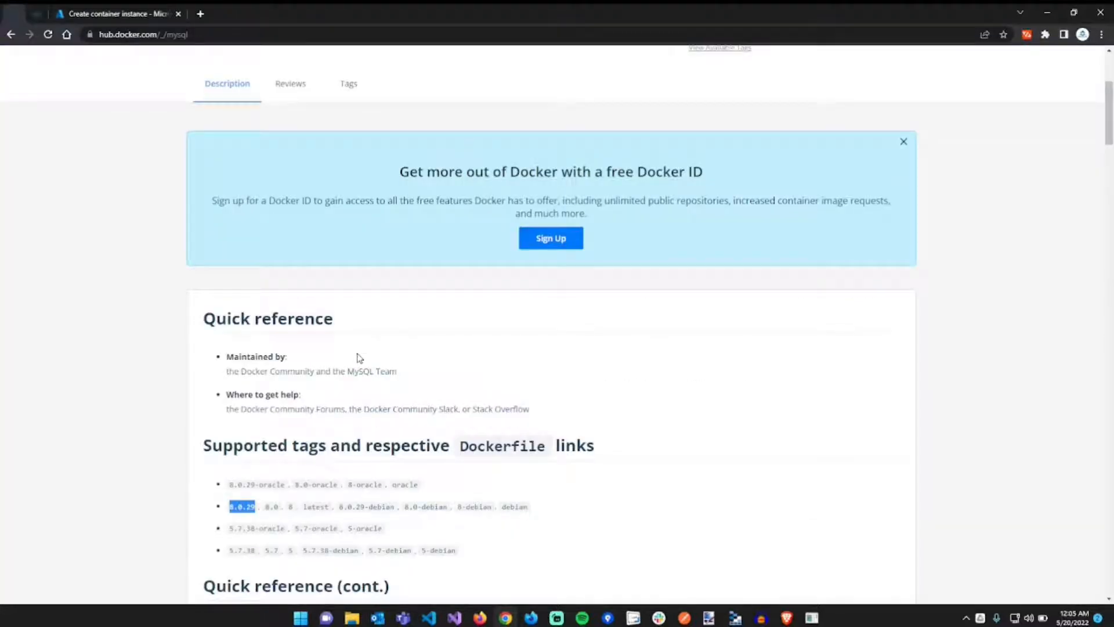
click(358, 354)
- Browse the mysql image's Tags list on Docker Hub, then return to the Azure form
scroll(357, 357, up, 4)
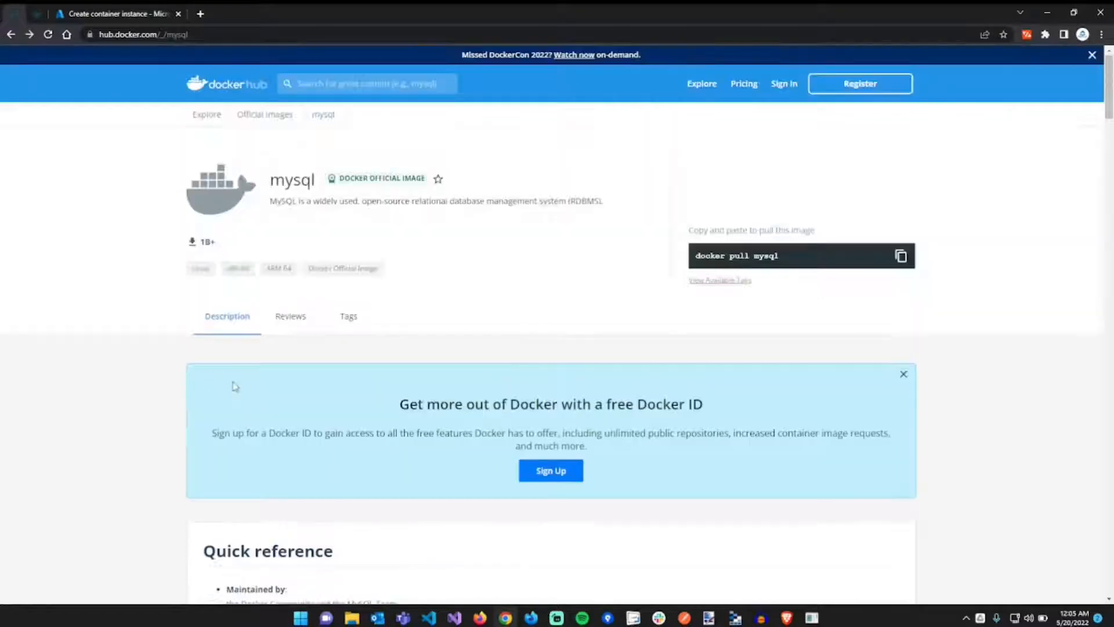
click(347, 327)
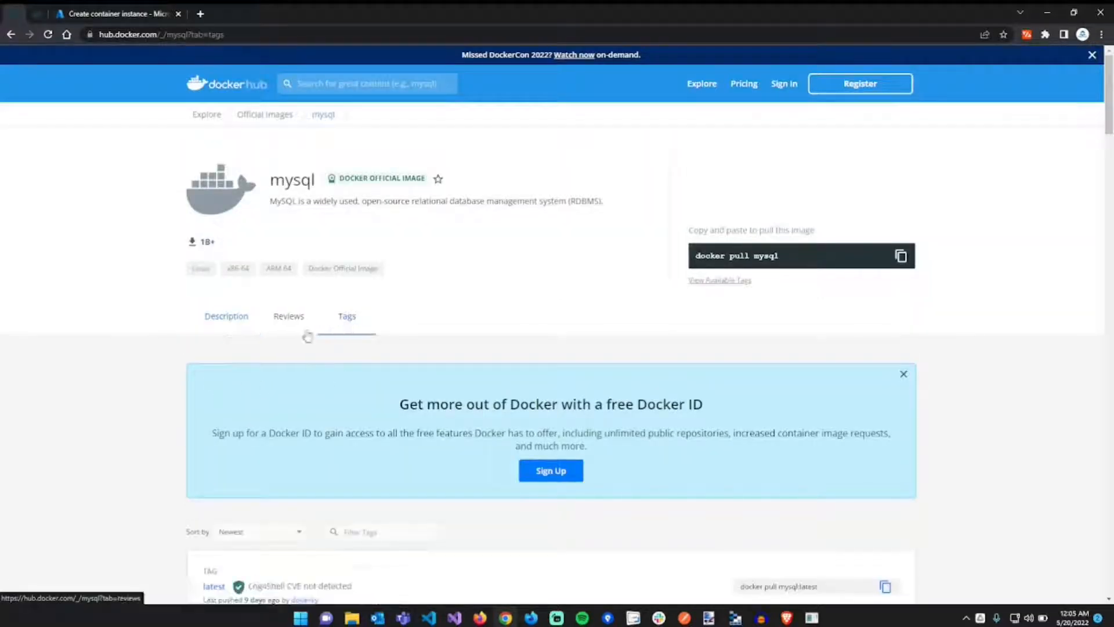
scroll(175, 377, down, 3)
scroll(175, 377, down, 8)
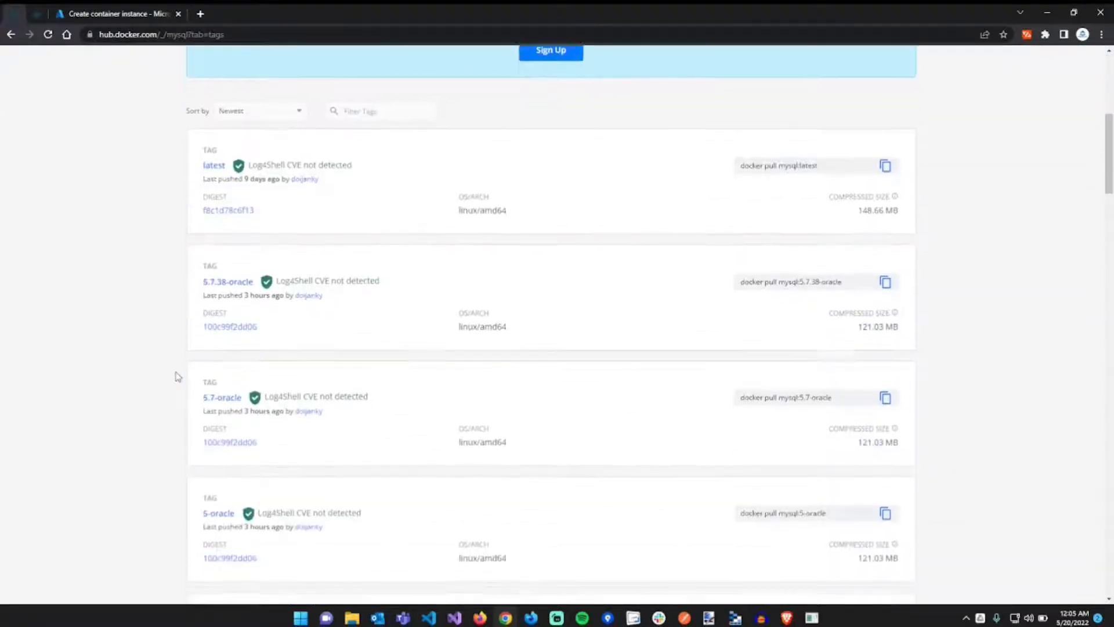
scroll(175, 377, down, 4)
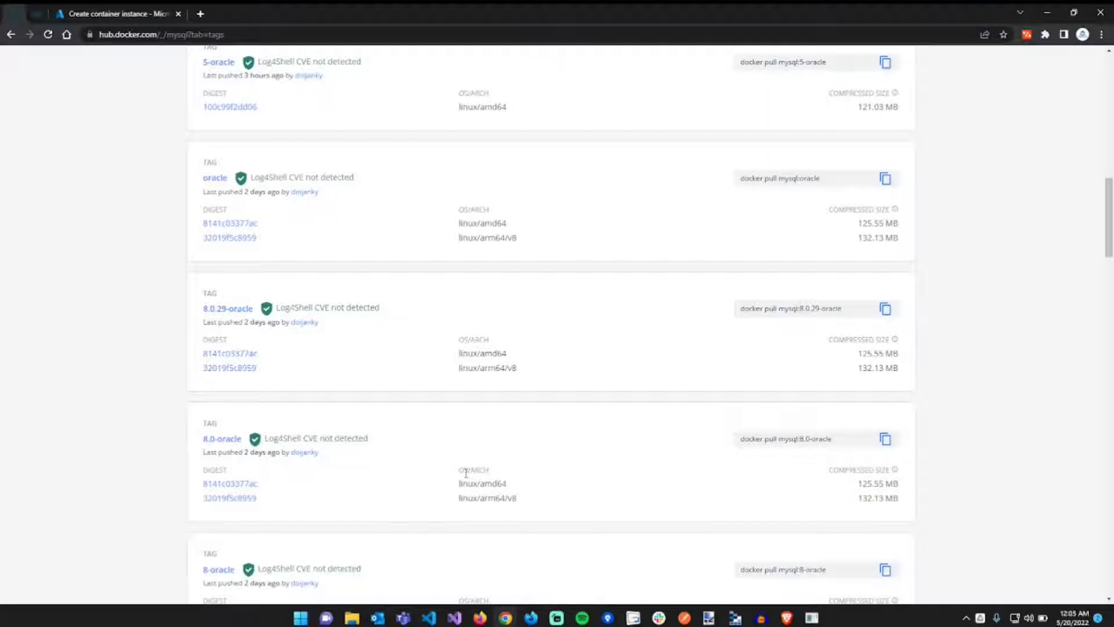
scroll(467, 441, up, 1)
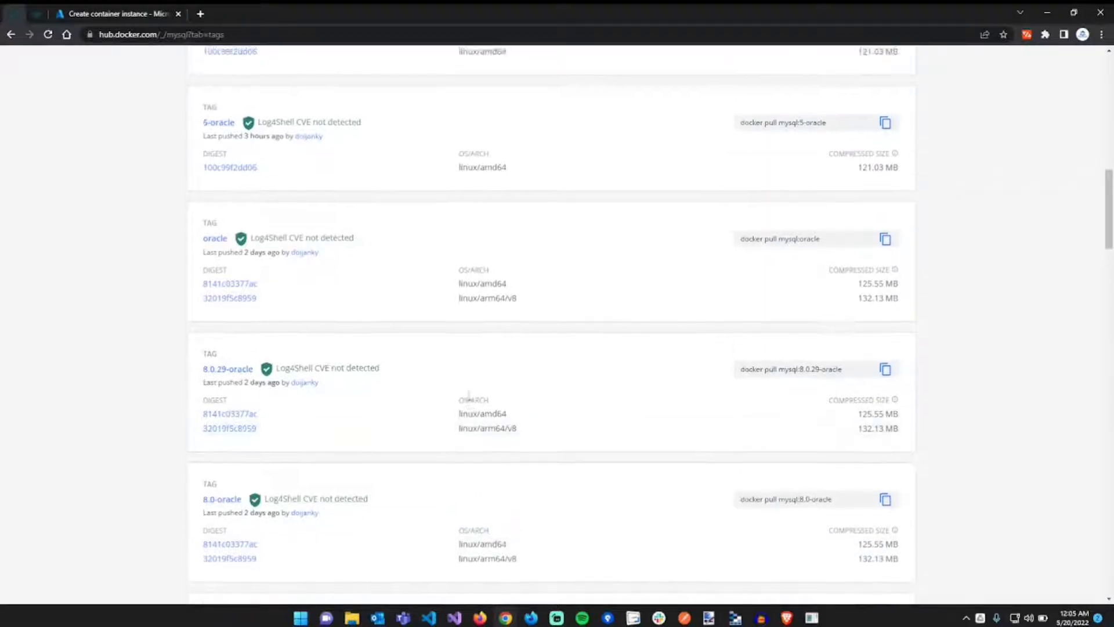
scroll(469, 395, up, 10)
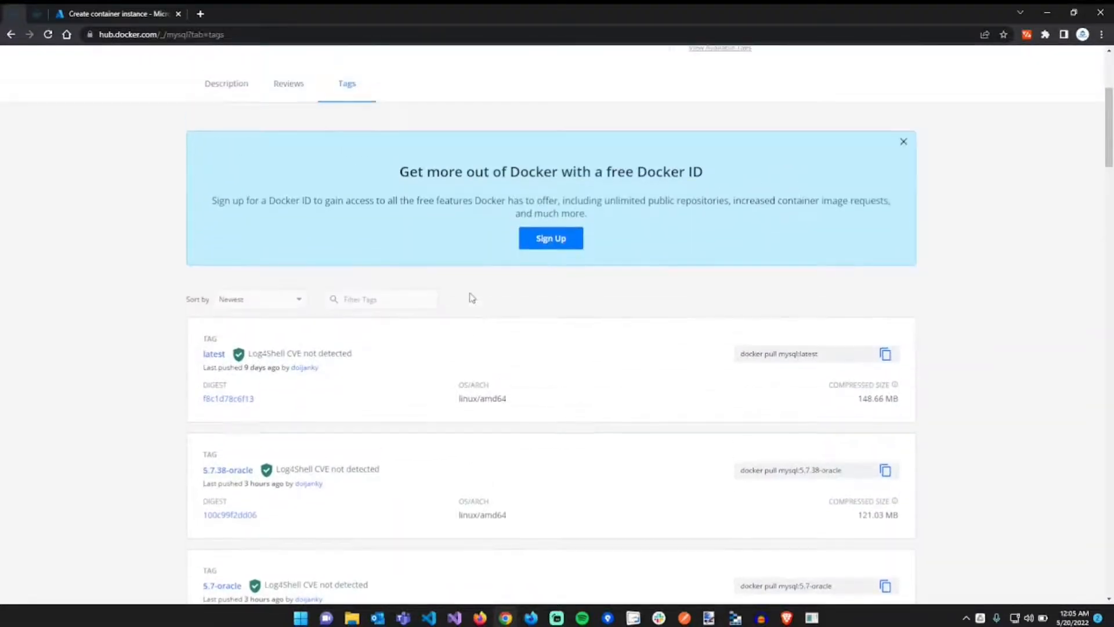
click(94, 10)
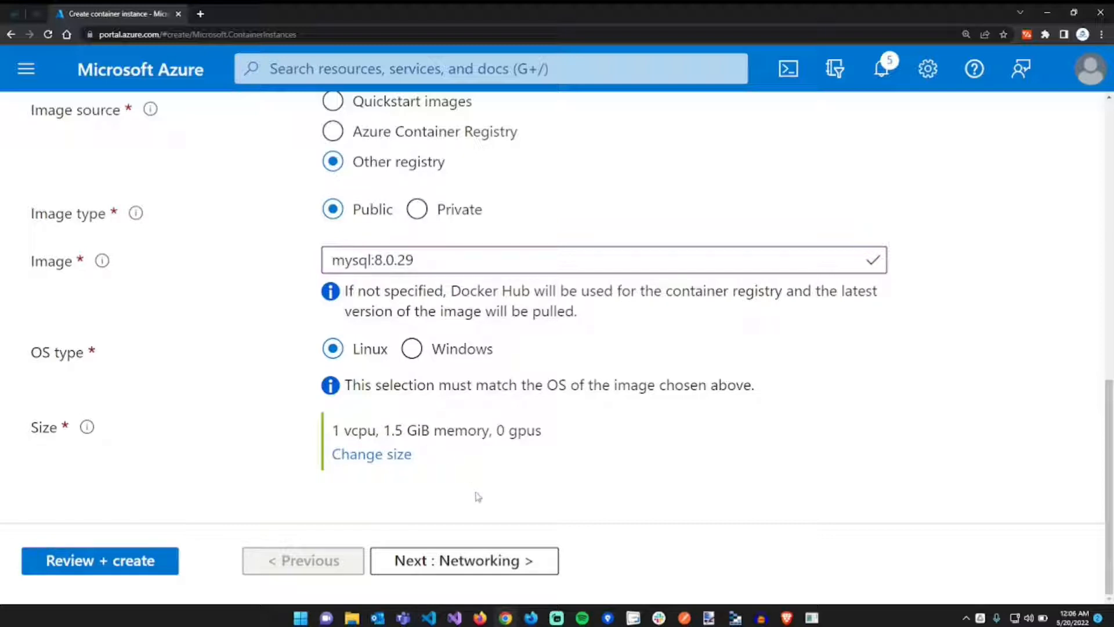
- On the Networking tab, set the DNS name label to mysql-joomla
click(457, 558)
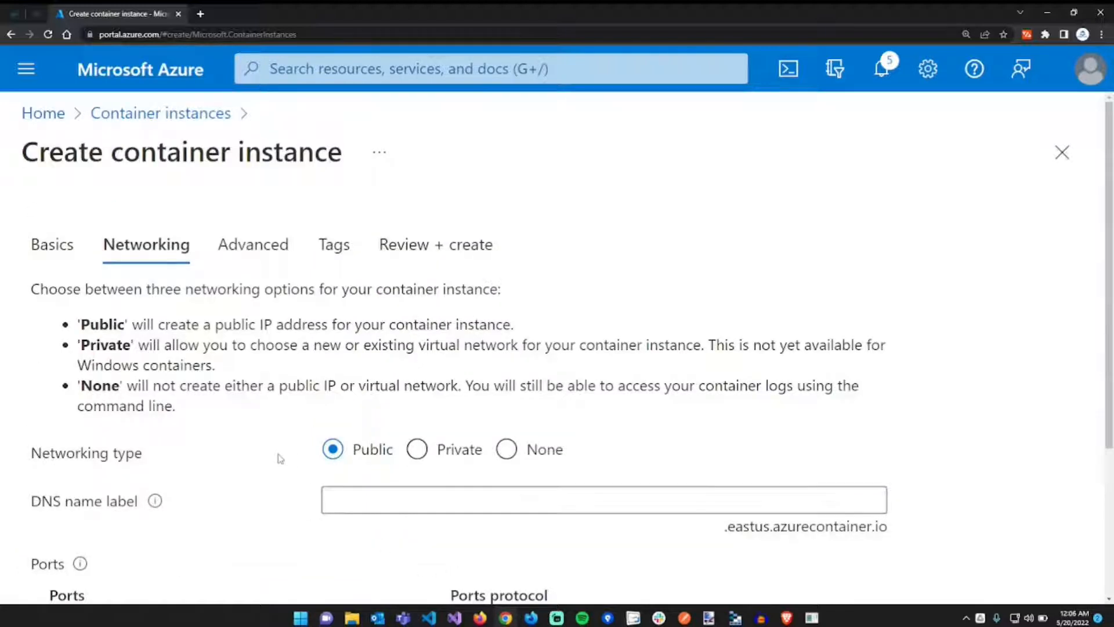
scroll(280, 458, down, 1)
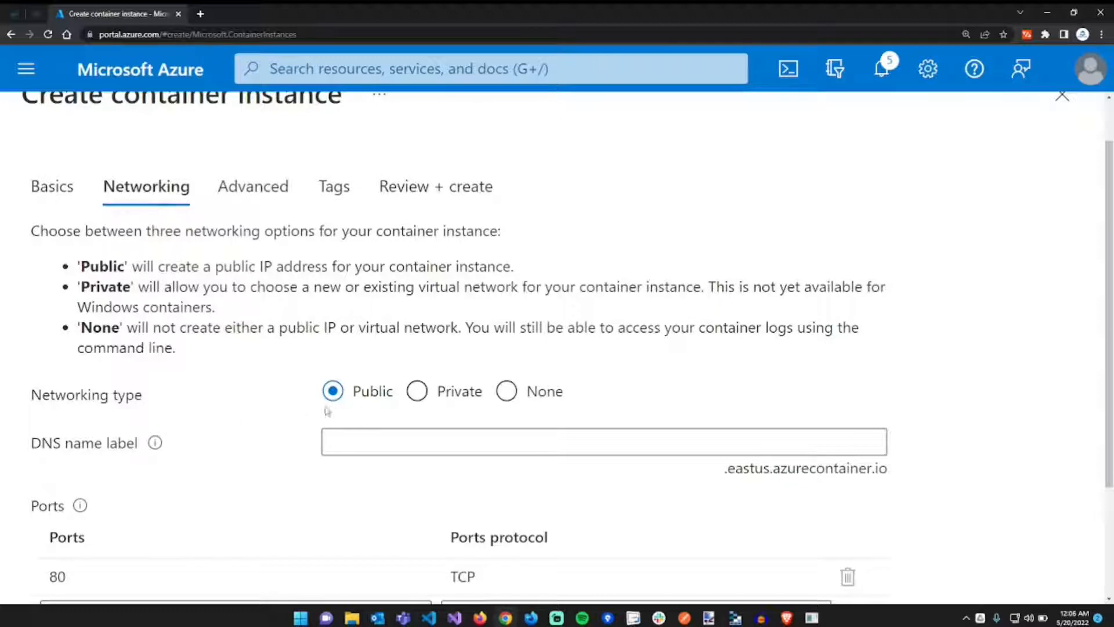
drag(231, 273, 357, 287)
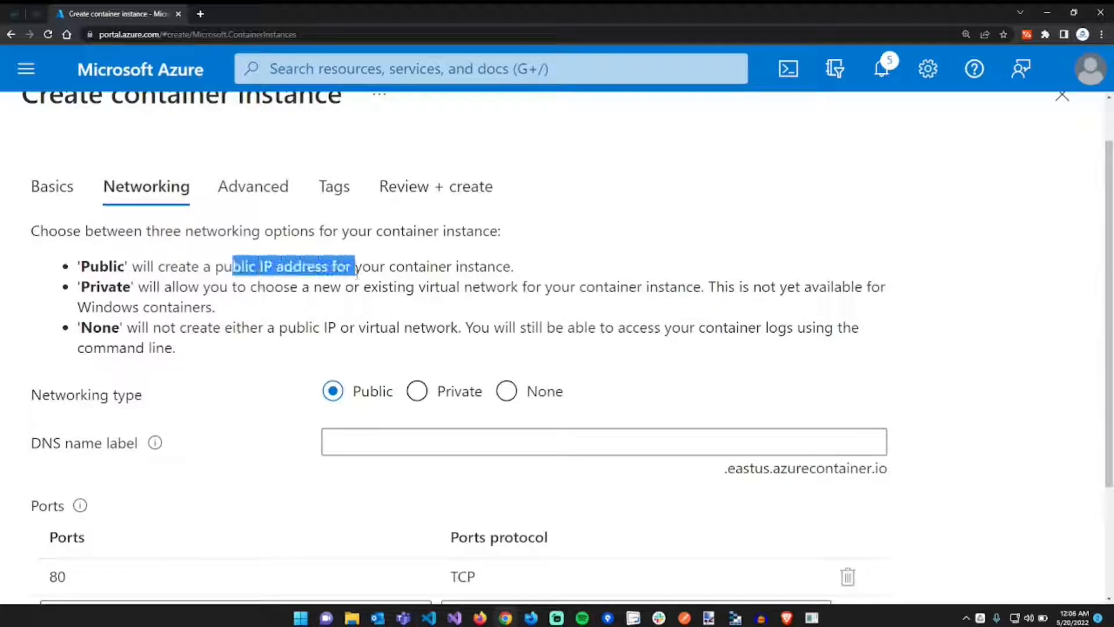
click(357, 287)
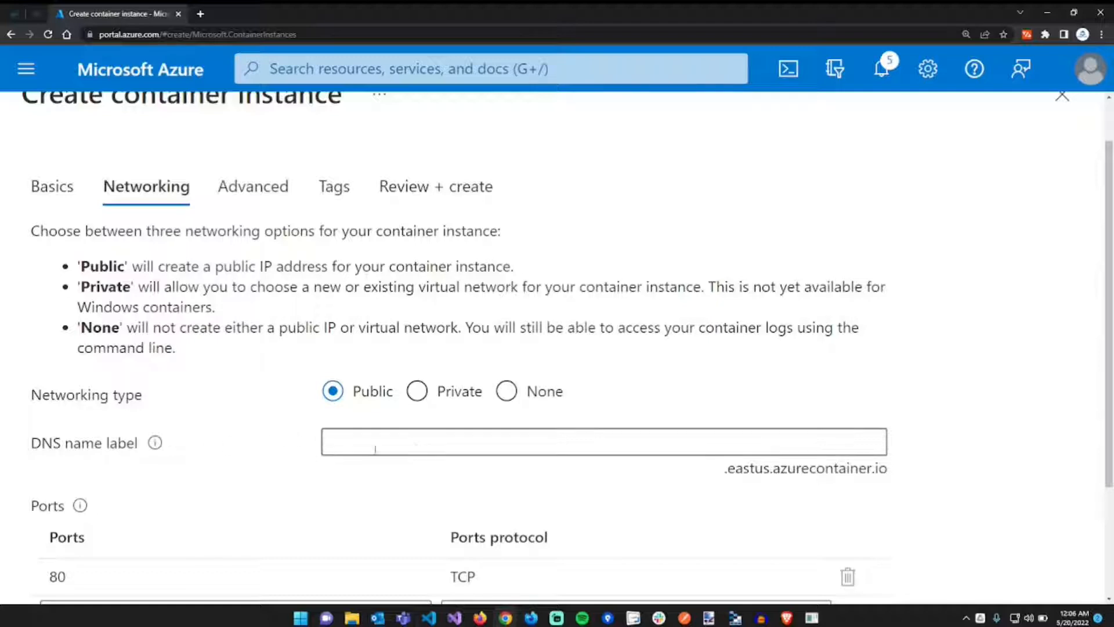
click(415, 448)
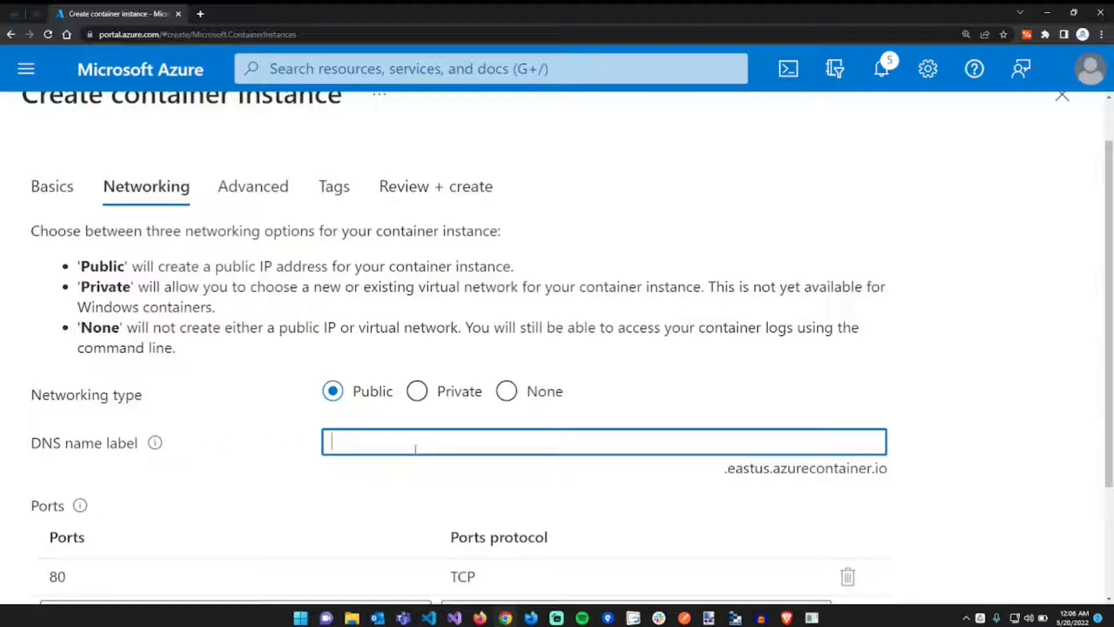
text(mysql)
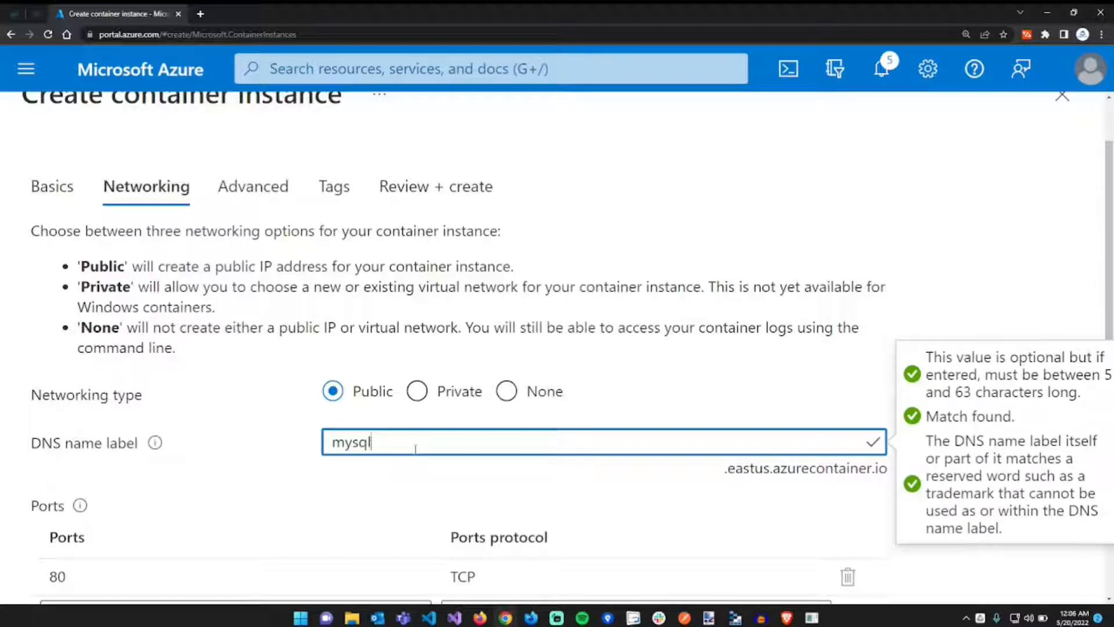
text(-joomla)
- Change the exposed port from 80 to 3306, keeping the TCP protocol
scroll(472, 402, down, 3)
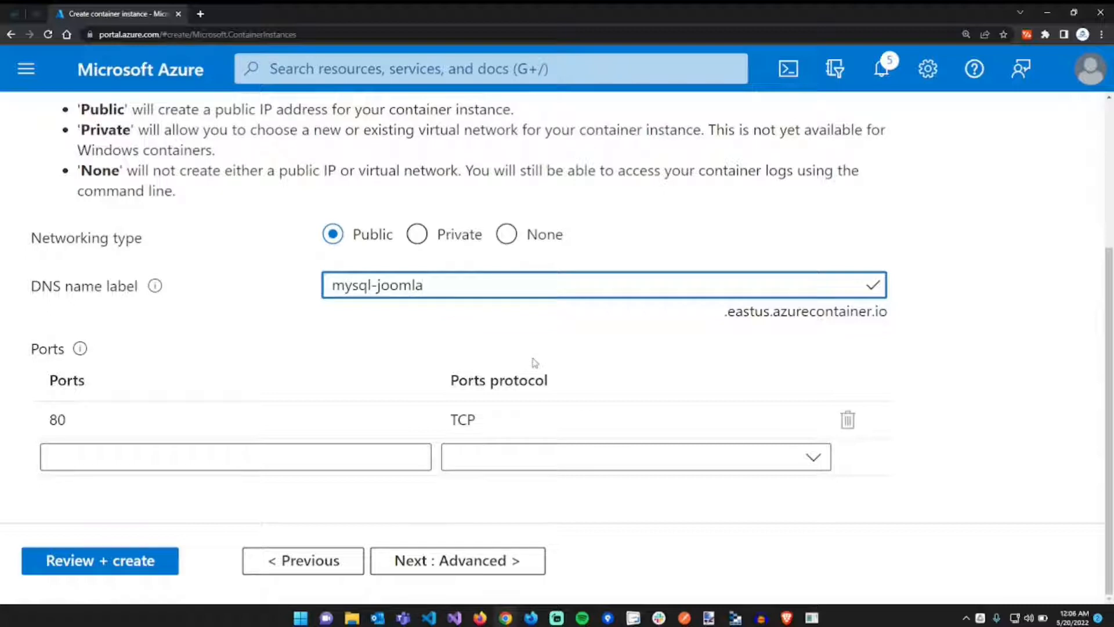
click(261, 420)
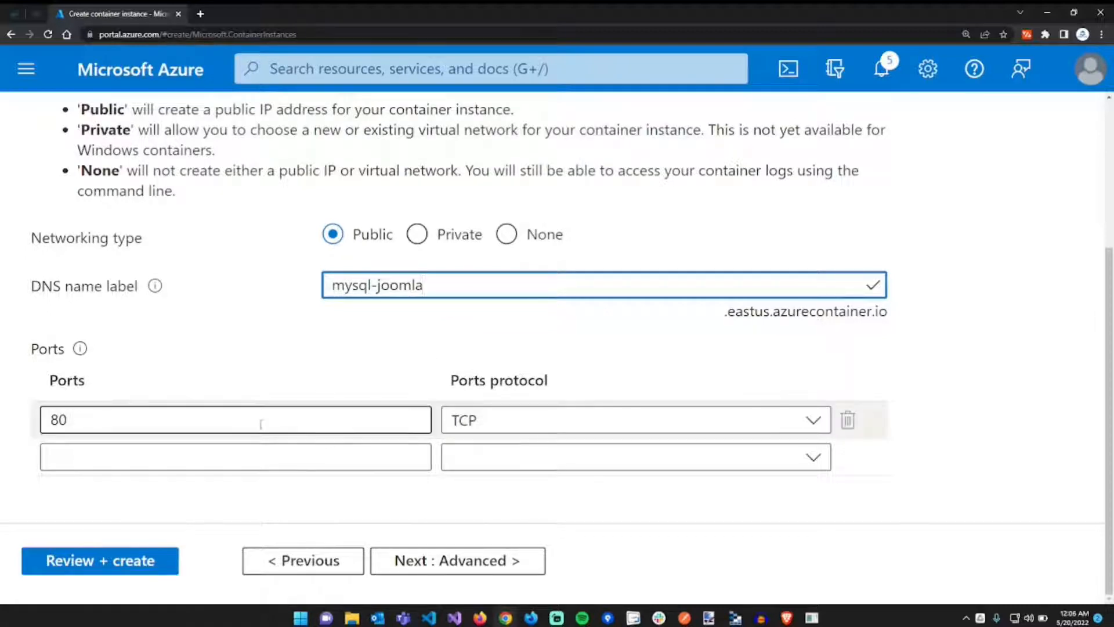
double_click(233, 422)
text(3306)
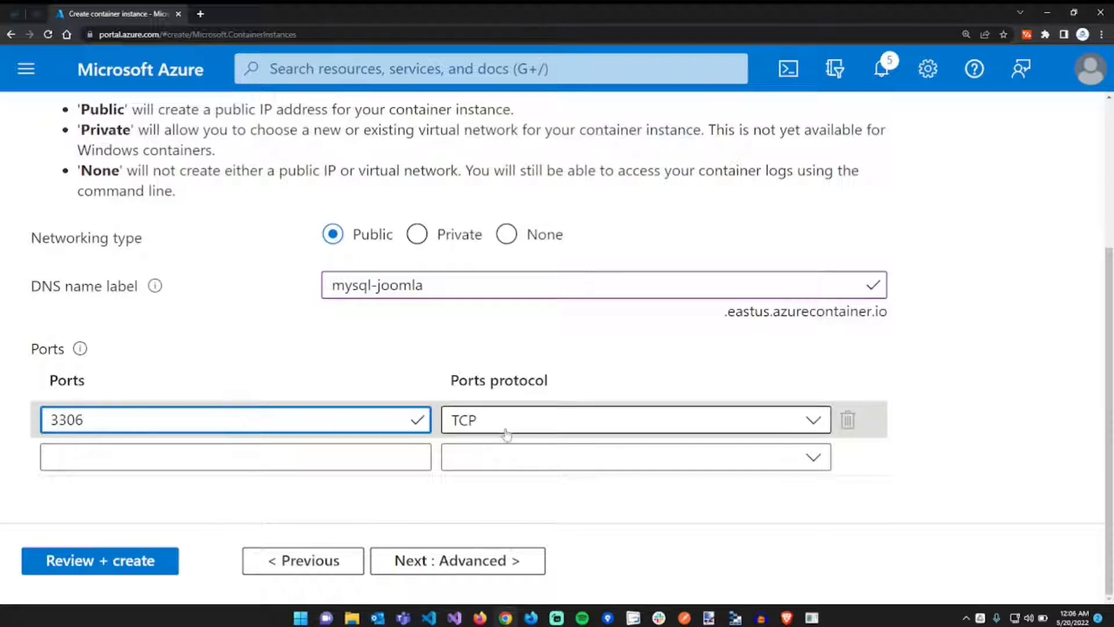
click(616, 428)
click(618, 440)
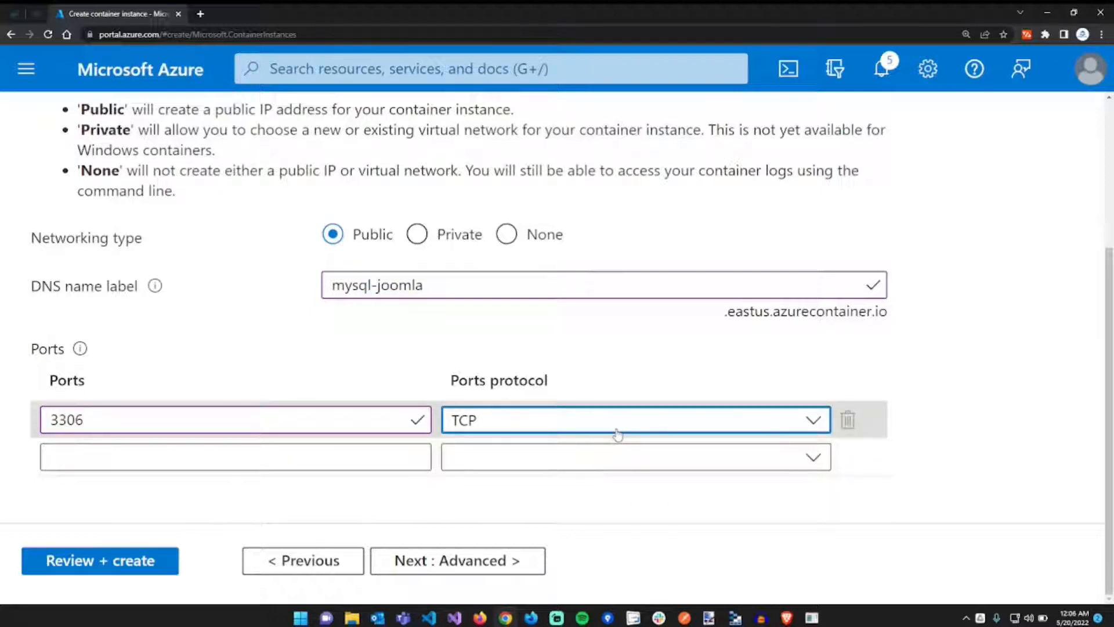
- On the Advanced tab, add a secure MYSQL_ROOT_PASSWORD variable holding the root password
click(520, 572)
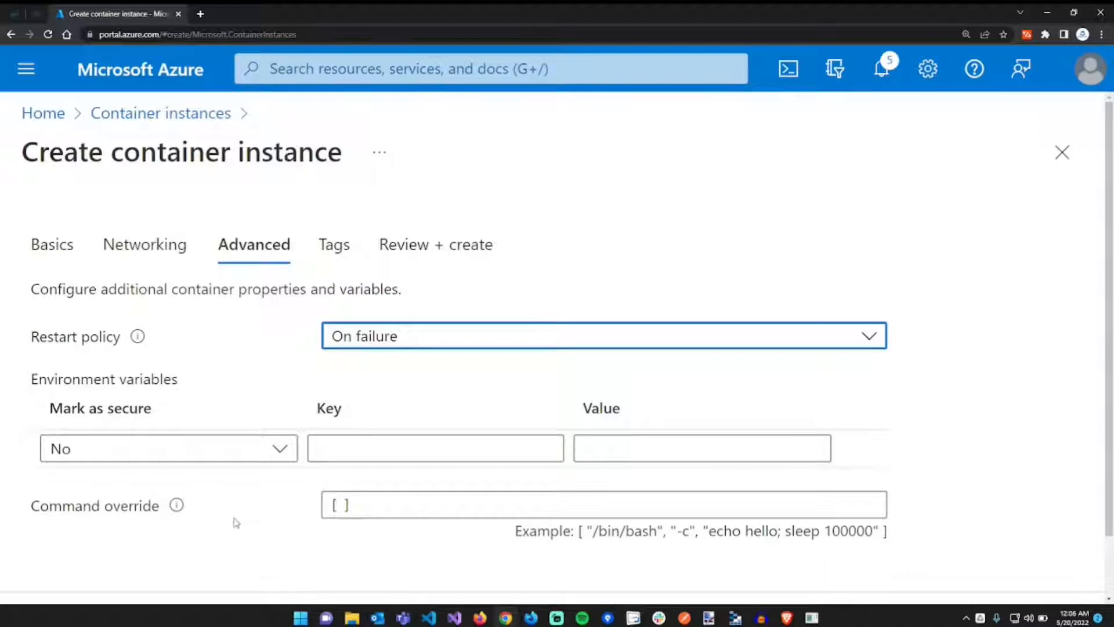
scroll(236, 522, down, 1)
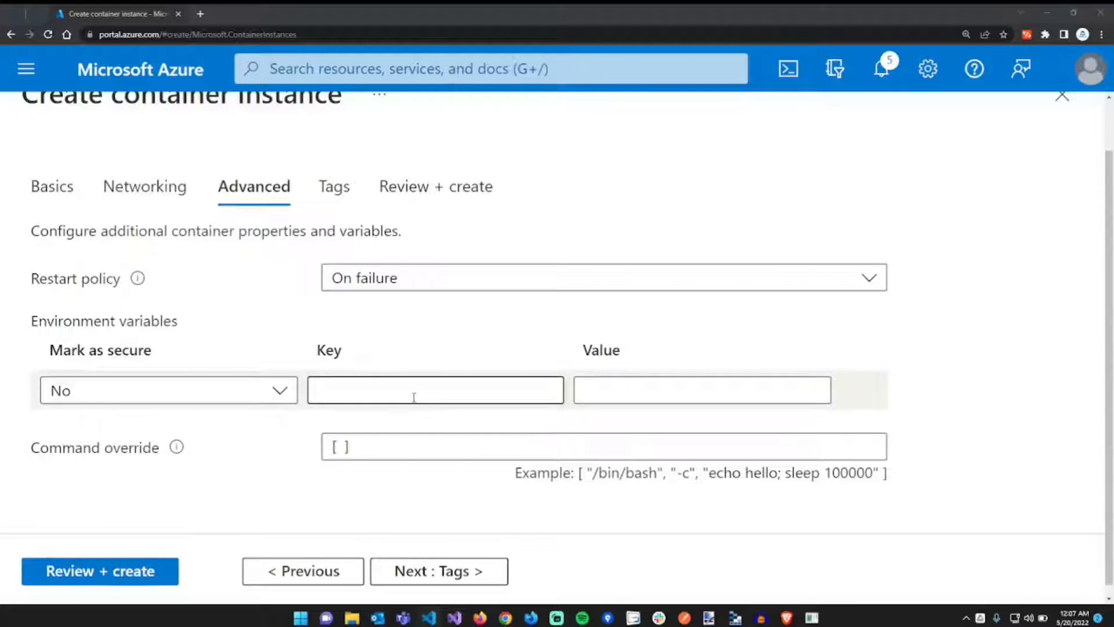
click(413, 397)
key(ctrl+v)
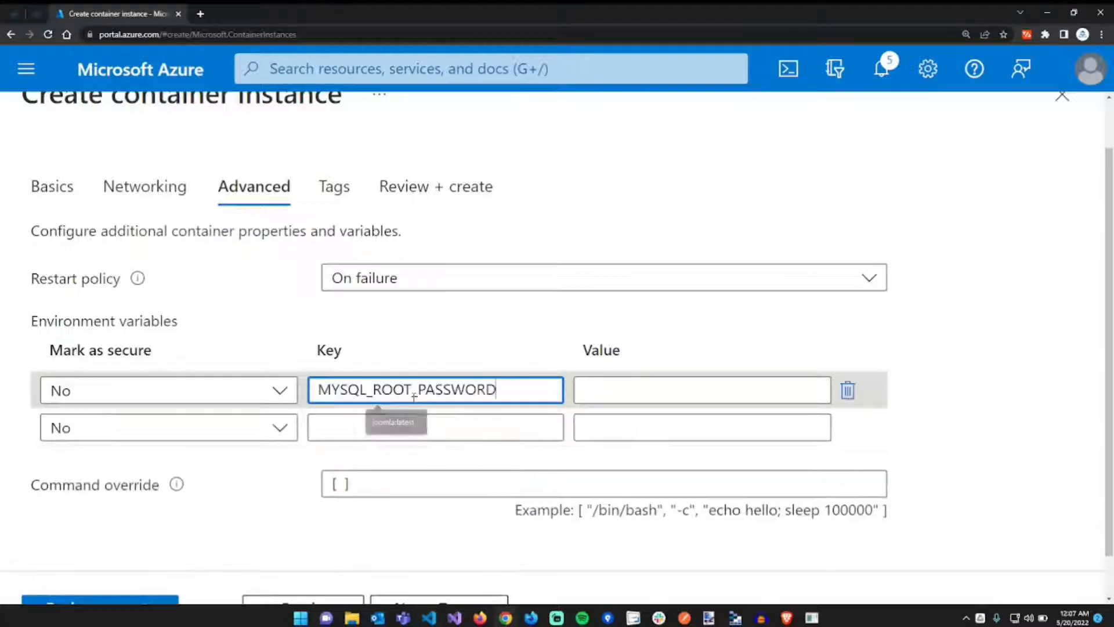
key(alt+Tab)
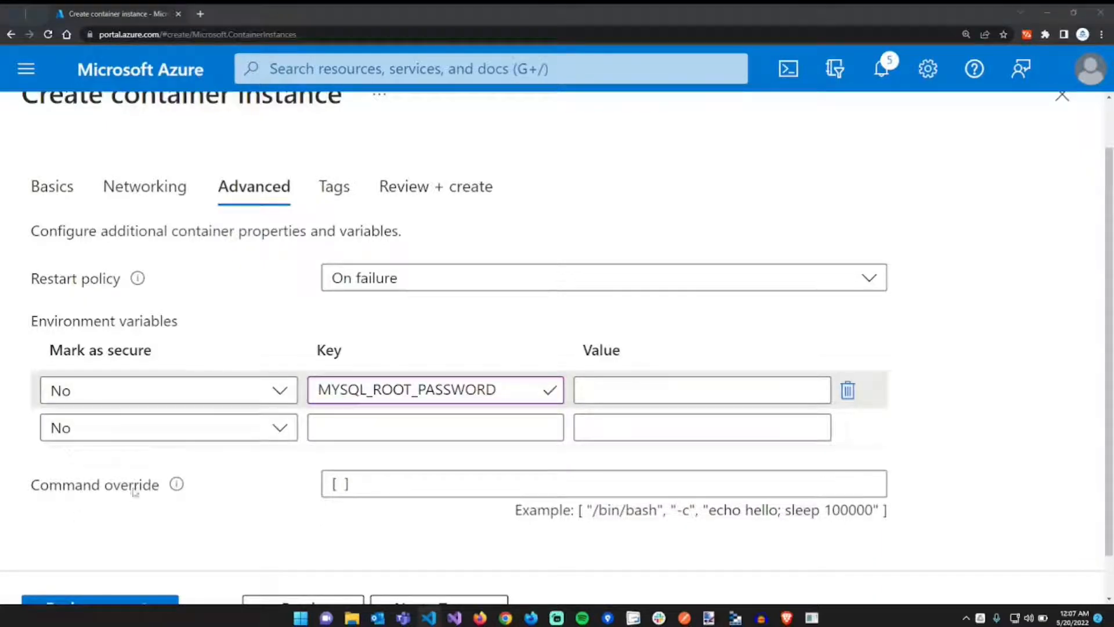
click(220, 391)
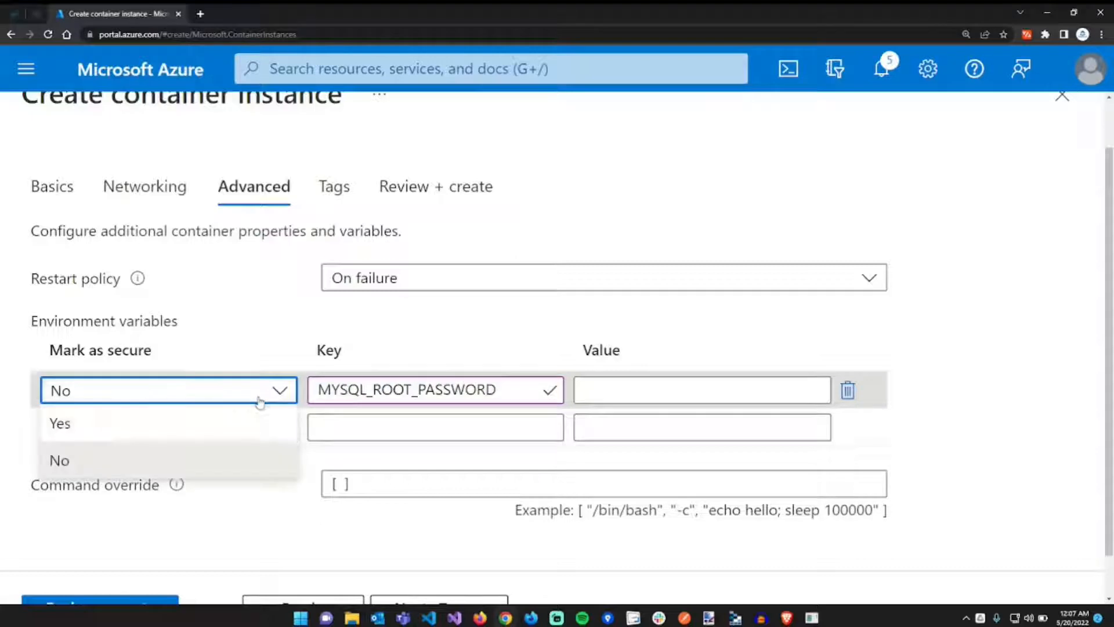
click(170, 434)
click(653, 394)
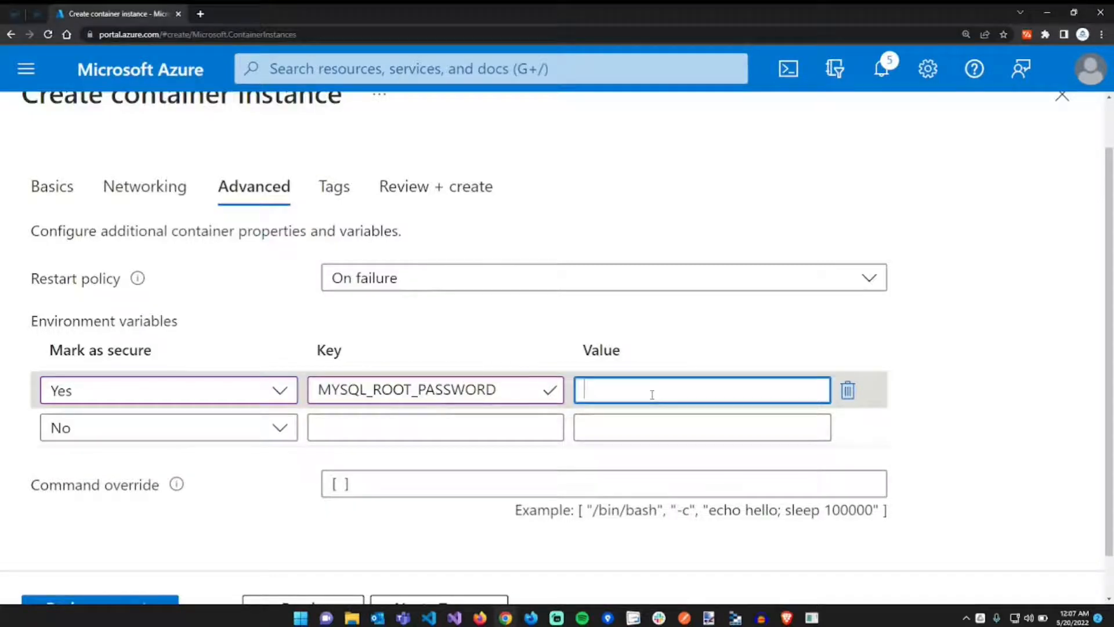
key(ctrl+v)
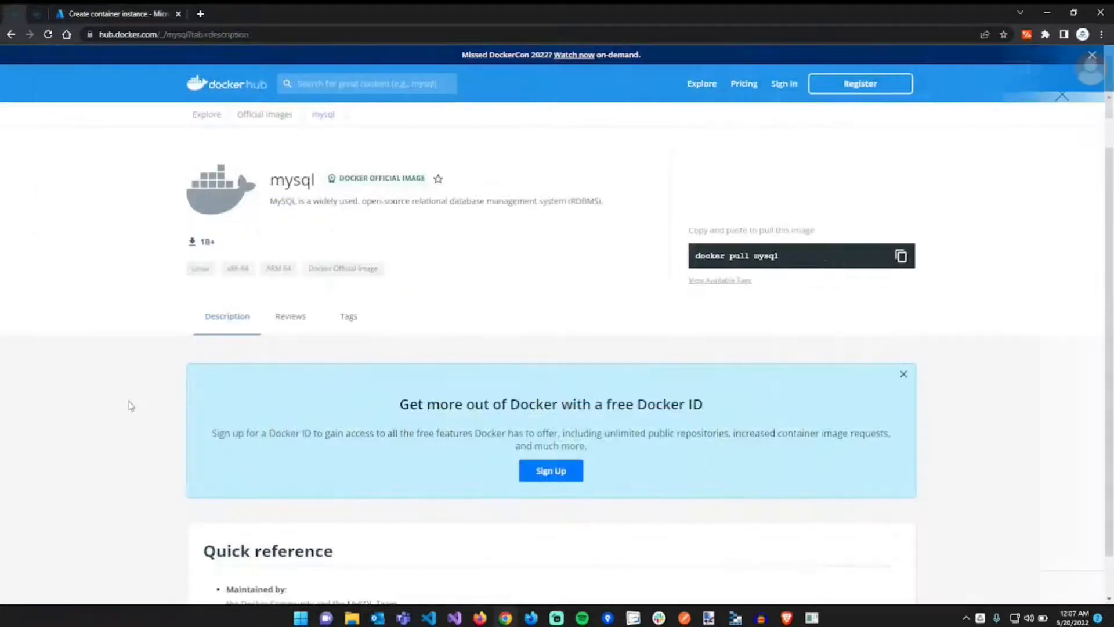
- Find and select MYSQL_DATABASE in the Docker Hub mysql docs, then return to Azure
scroll(128, 418, down, 15)
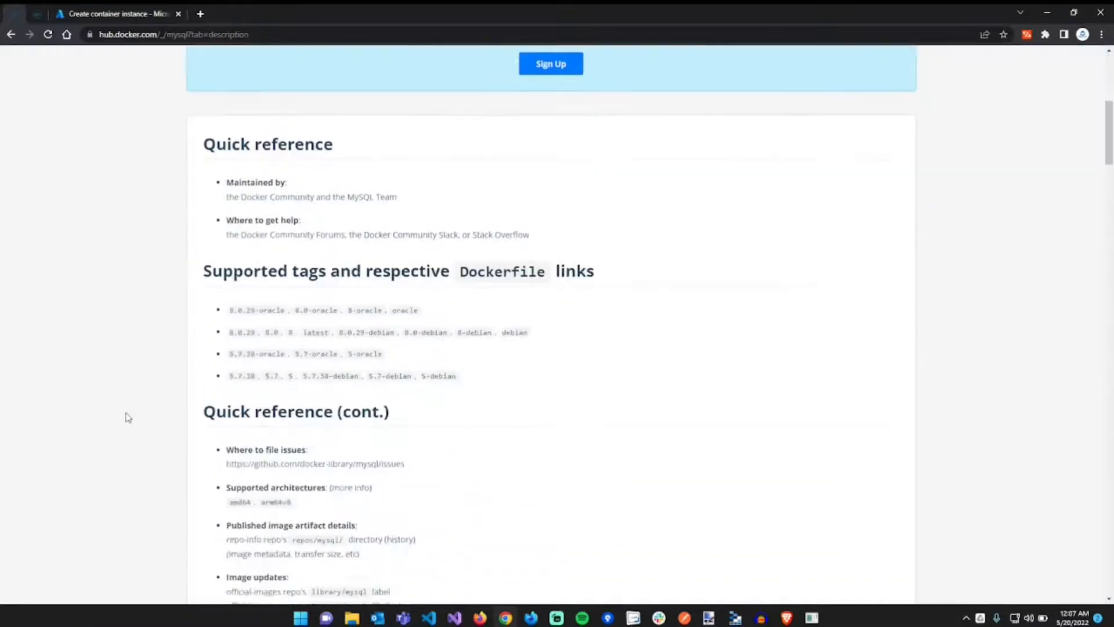
scroll(128, 417, down, 4)
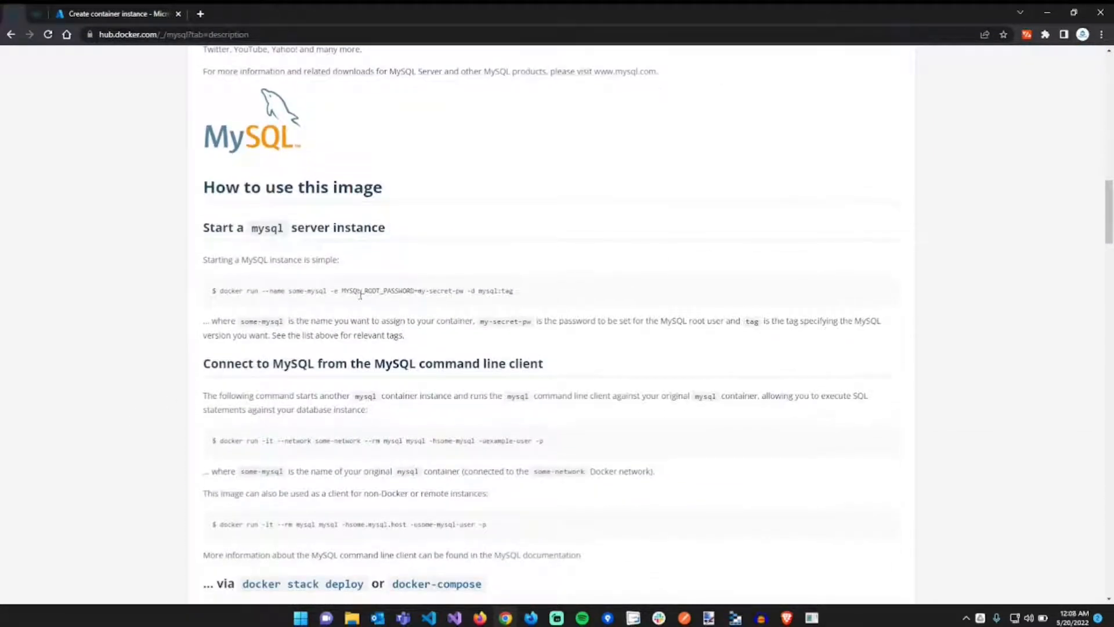
double_click(360, 291)
scroll(361, 296, down, 2)
scroll(360, 294, down, 5)
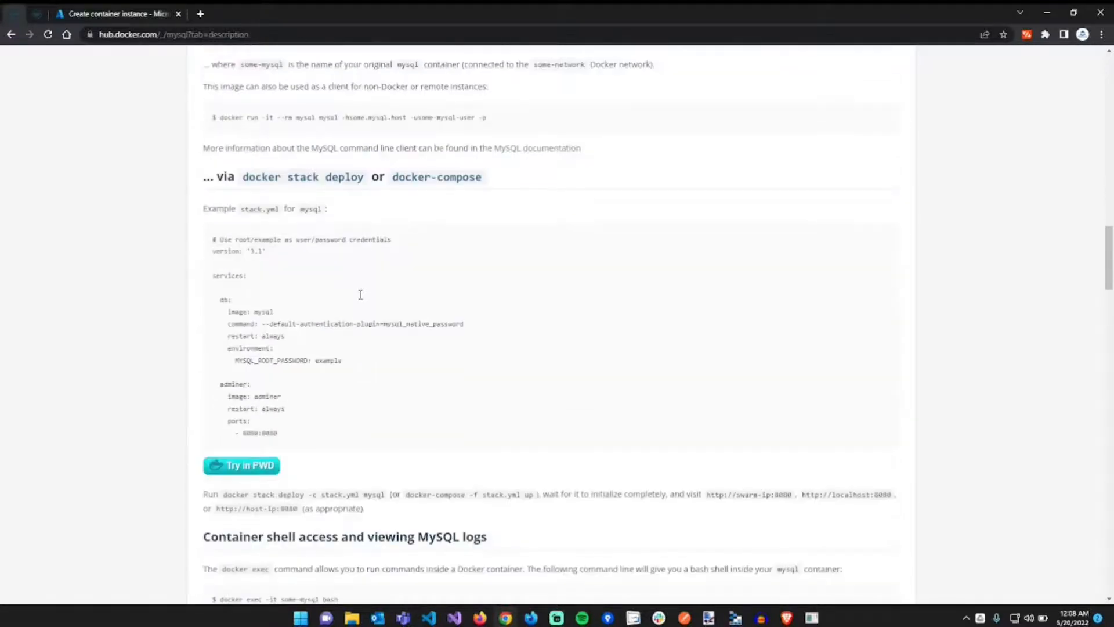
scroll(361, 299, down, 4)
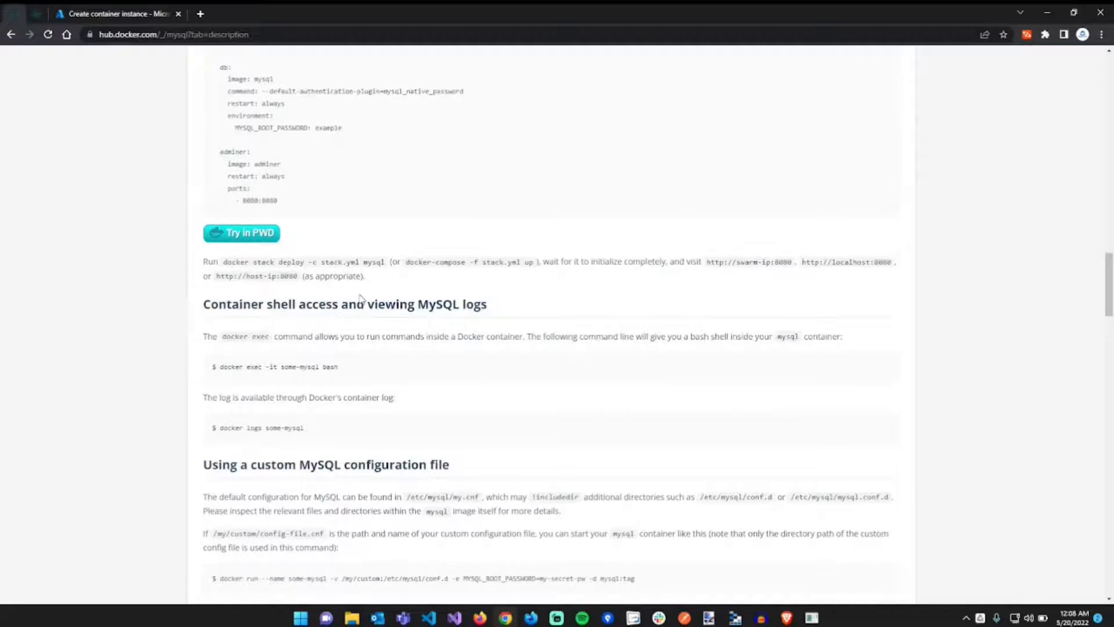
scroll(360, 296, up, 7)
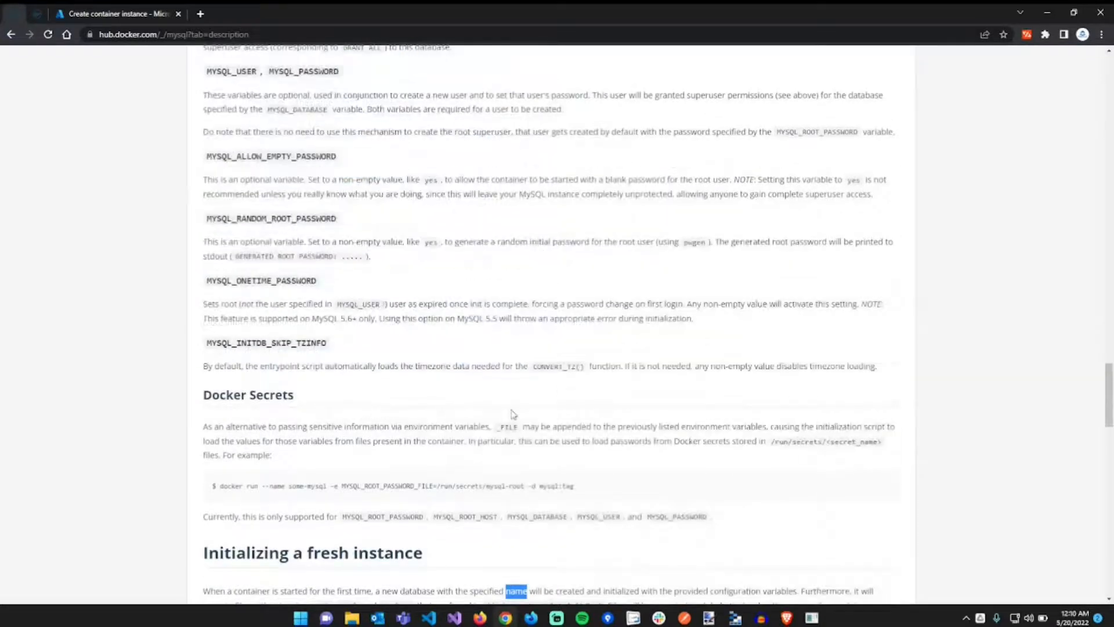
scroll(511, 415, down, 1)
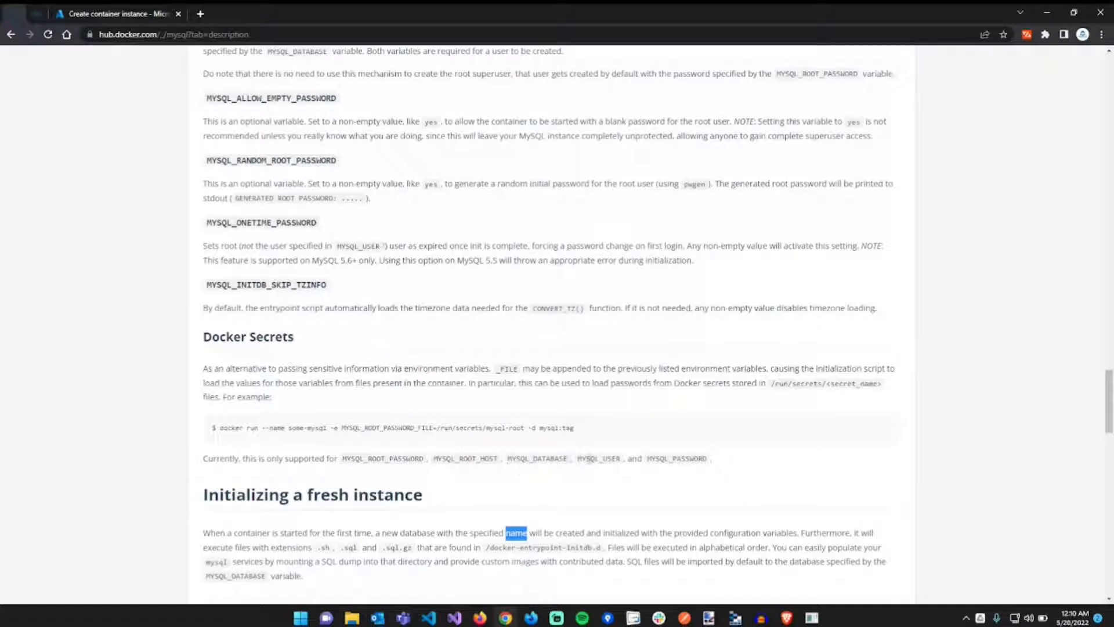
double_click(516, 458)
key(ctrl+c)
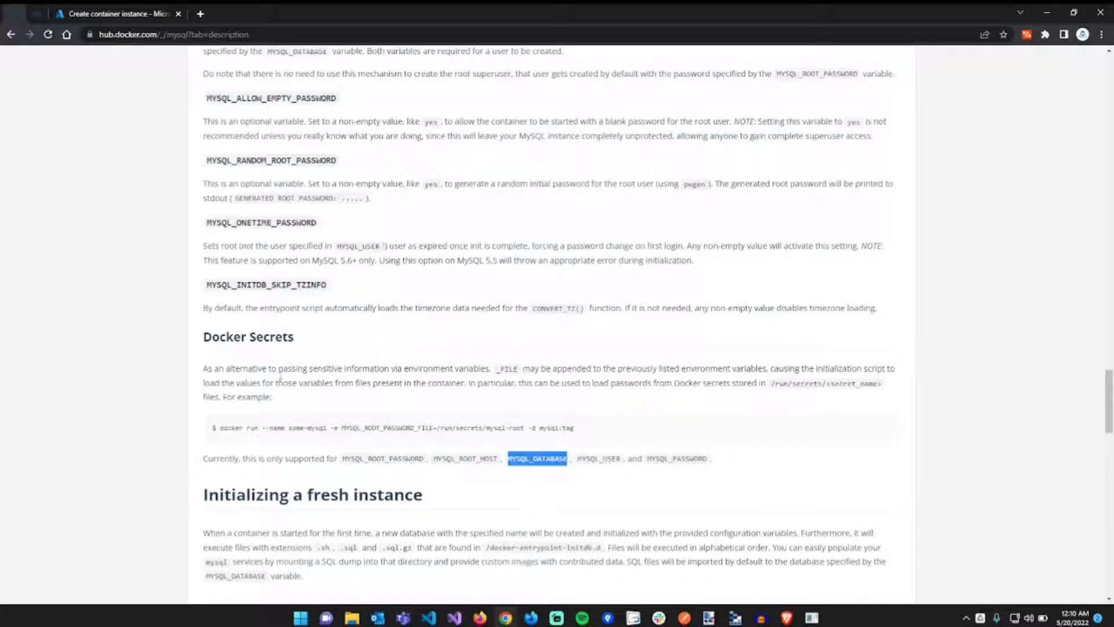
click(123, 15)
- Add a MYSQL_DATABASE variable set to mysql-joomla and advance through Tags to Review + create
click(397, 436)
key(ctrl+v)
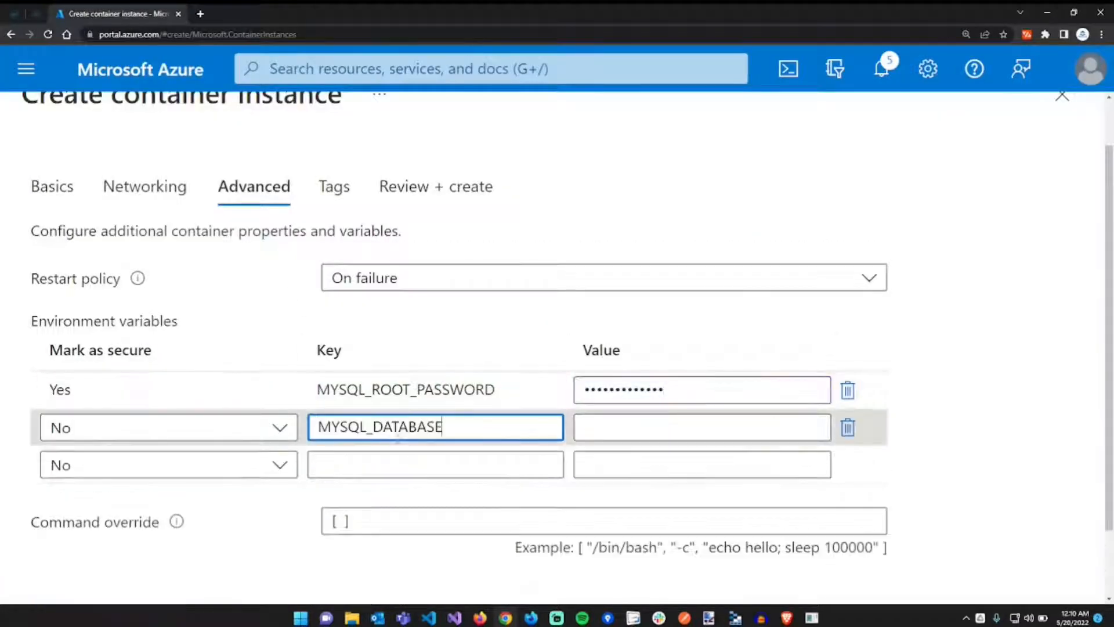
click(644, 429)
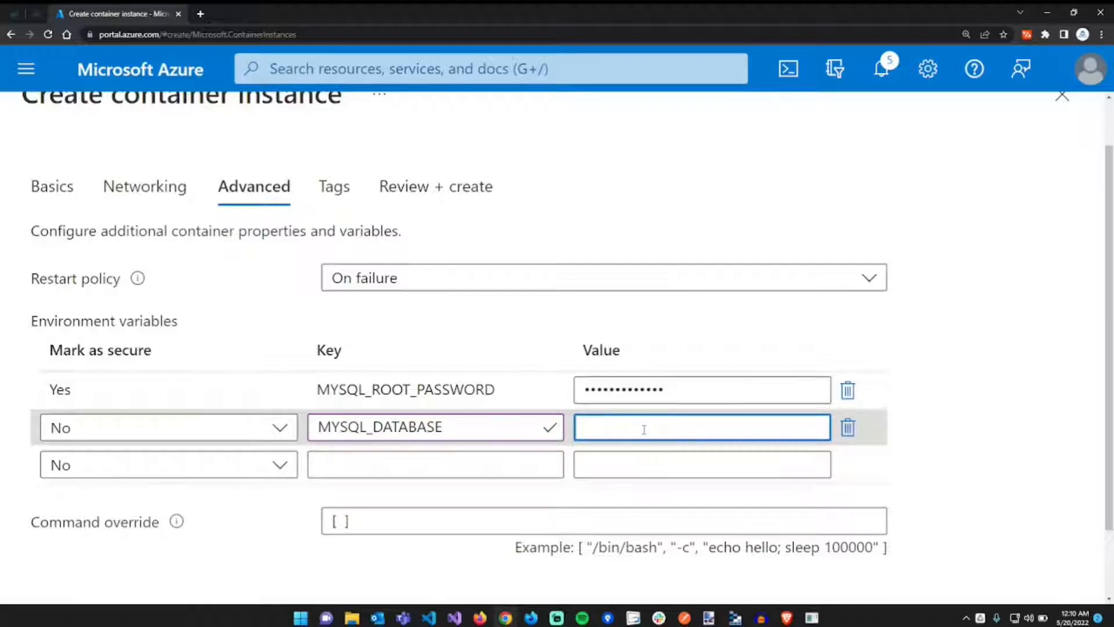
scroll(644, 429, up, 1)
text(my)
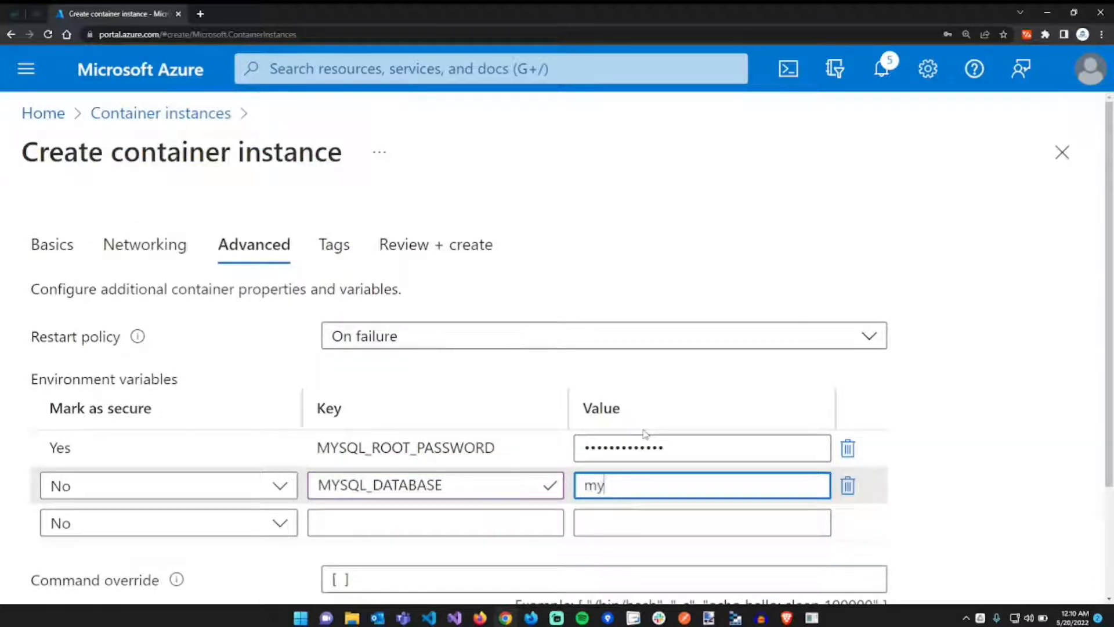
text(sql-joomla)
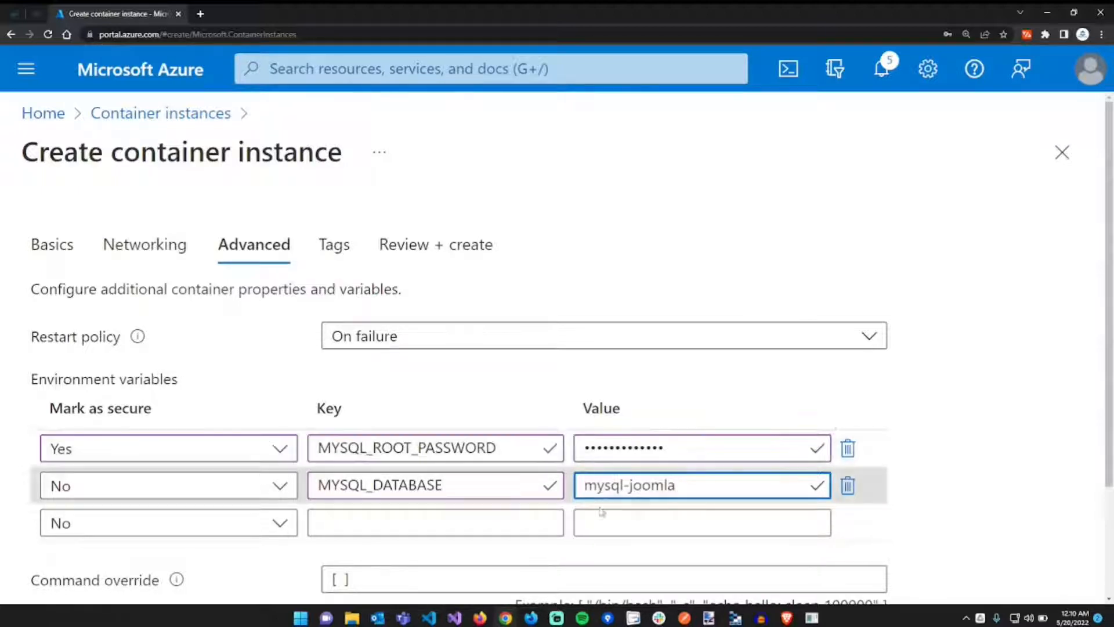
scroll(644, 432, down, 3)
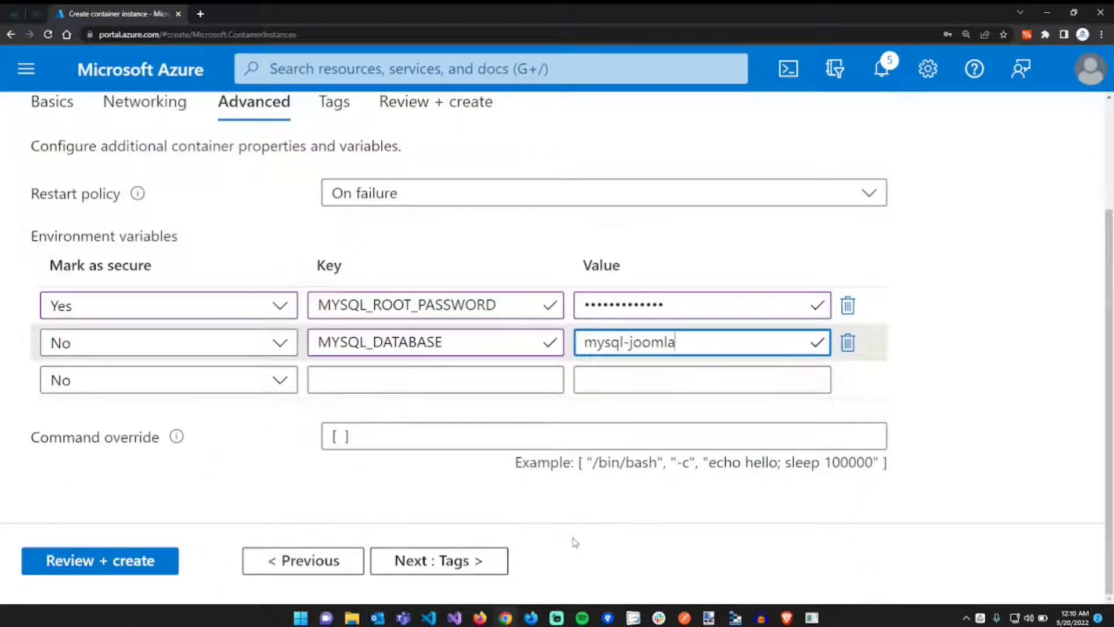
click(462, 559)
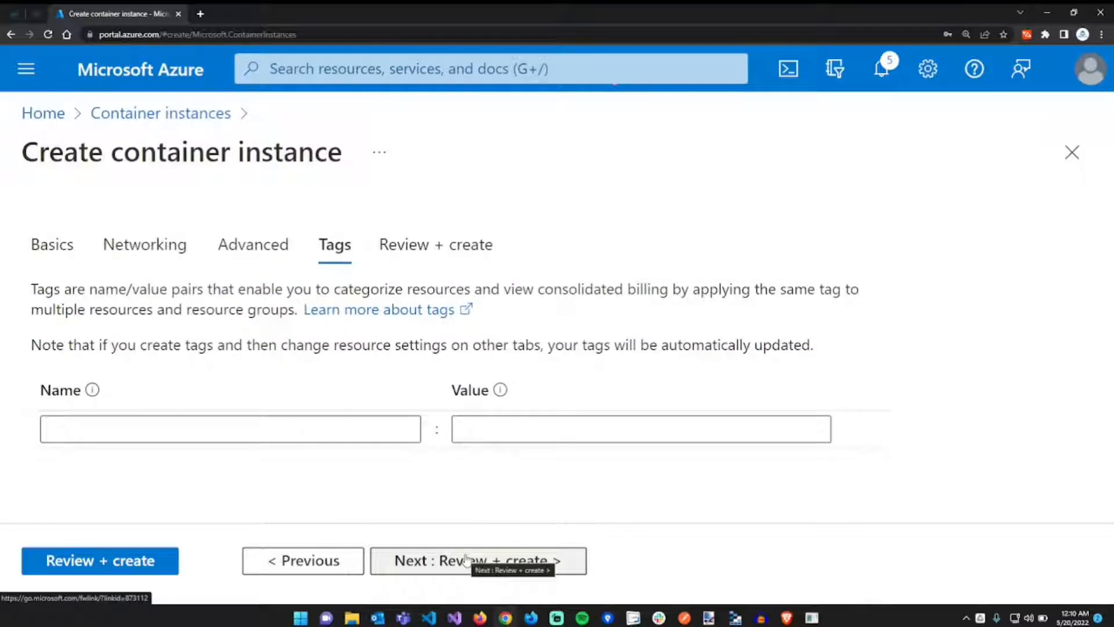
click(466, 559)
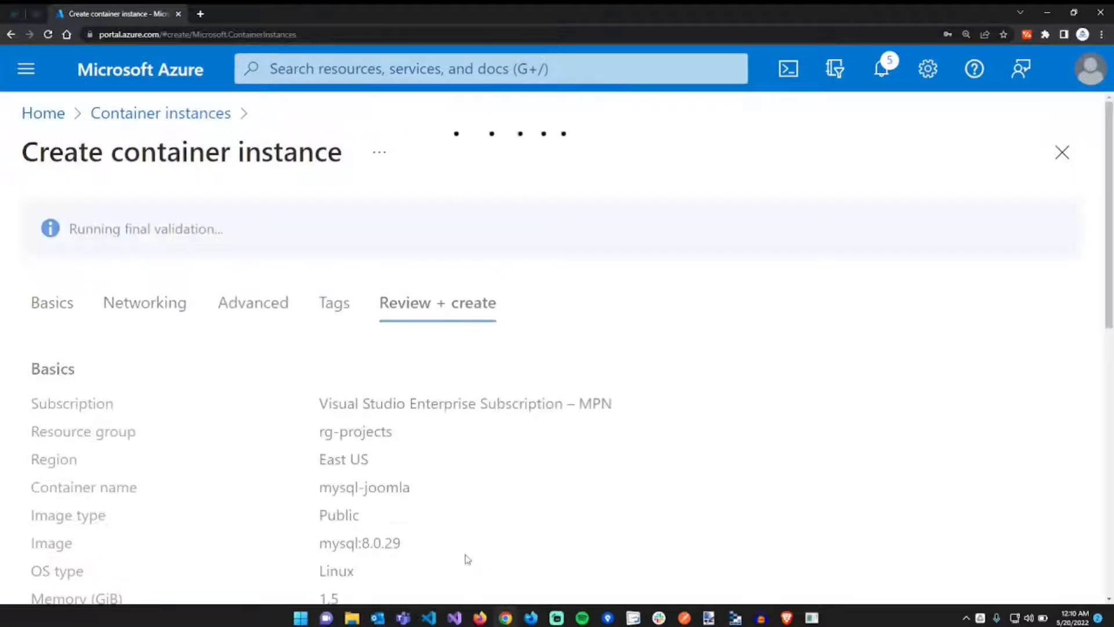
- Create the validated mysql-joomla container instance and confirm its deployment completes
scroll(467, 559, down, 10)
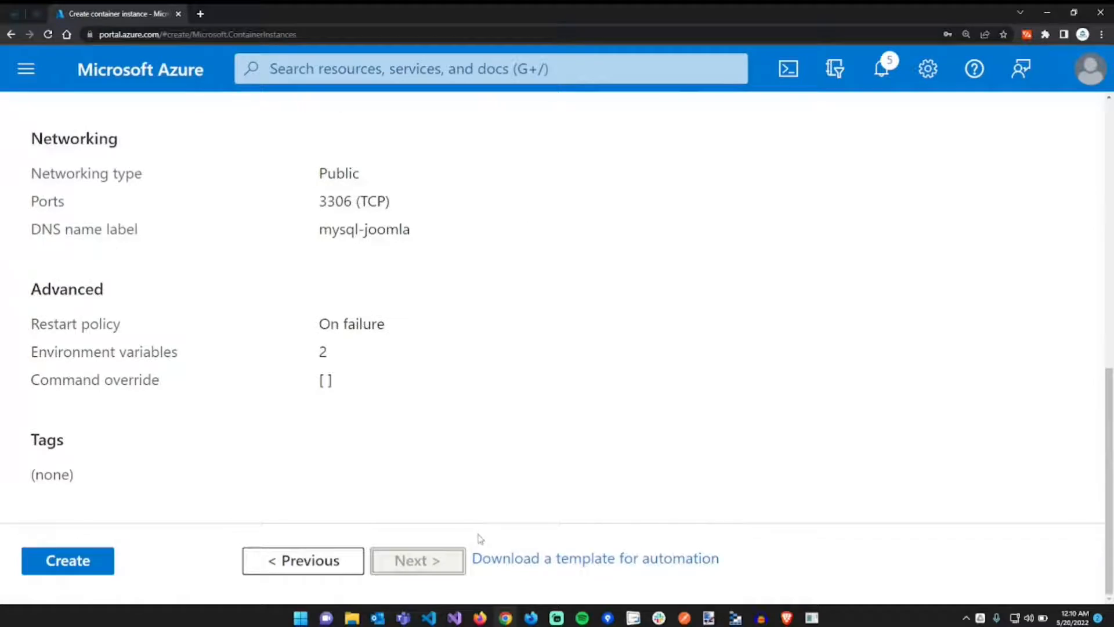
click(107, 566)
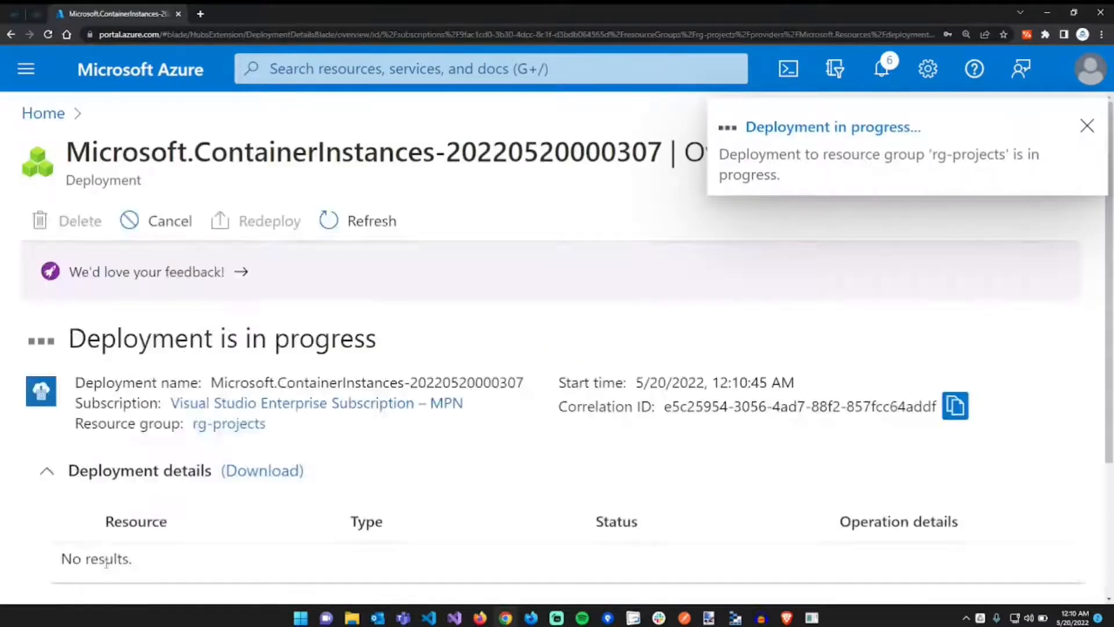
scroll(316, 528, down, 2)
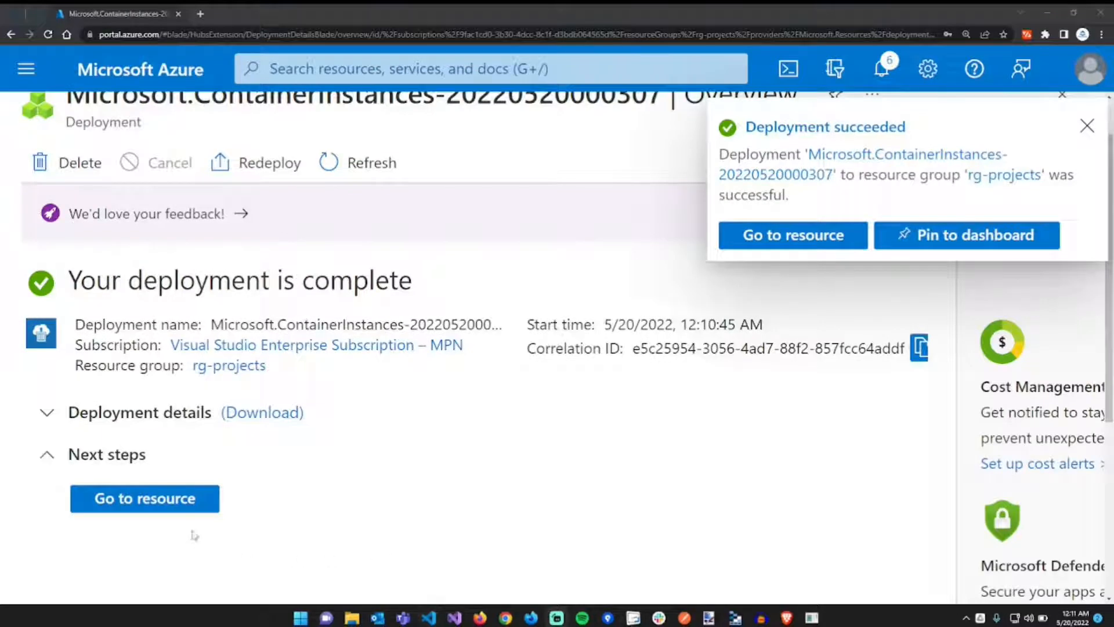
- Open the mysql-joomla container instance and confirm it shows Running in East US
click(167, 510)
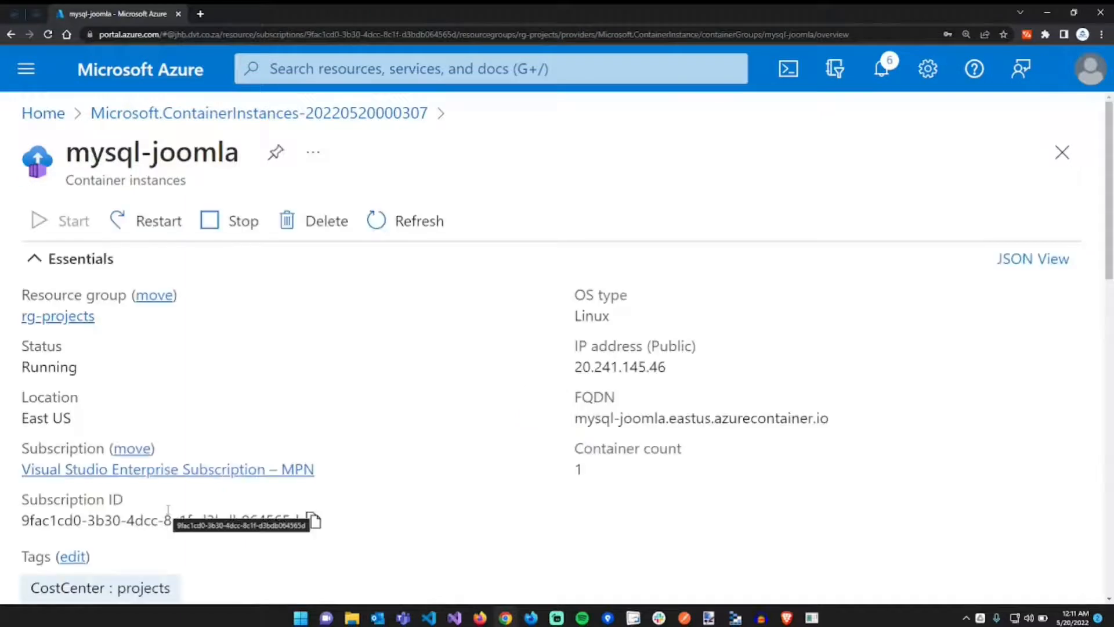
double_click(44, 366)
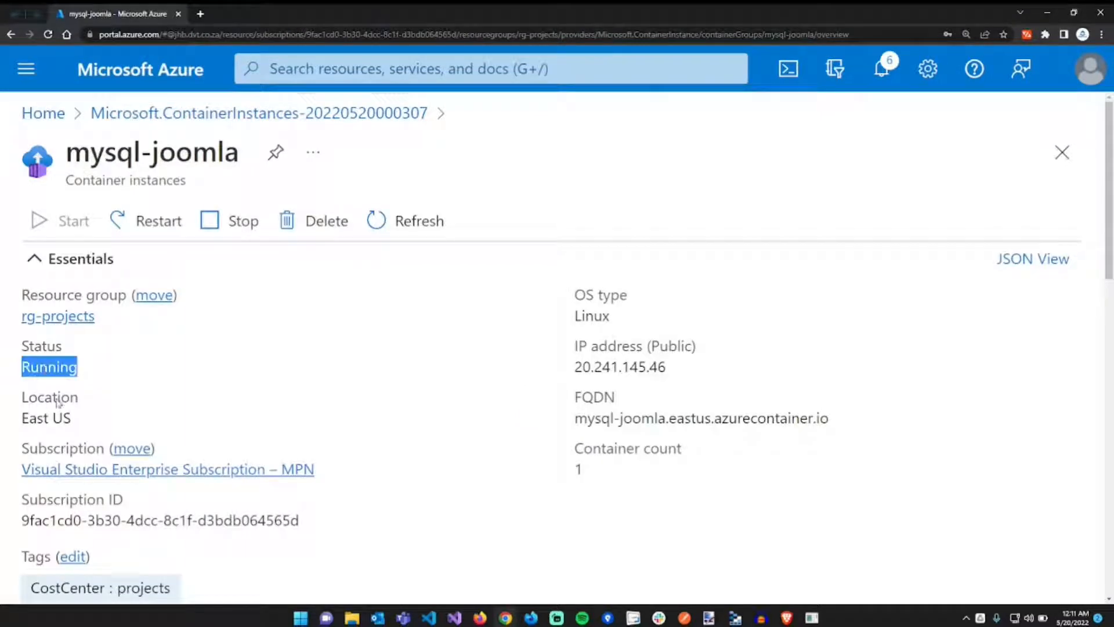
double_click(49, 371)
click(50, 375)
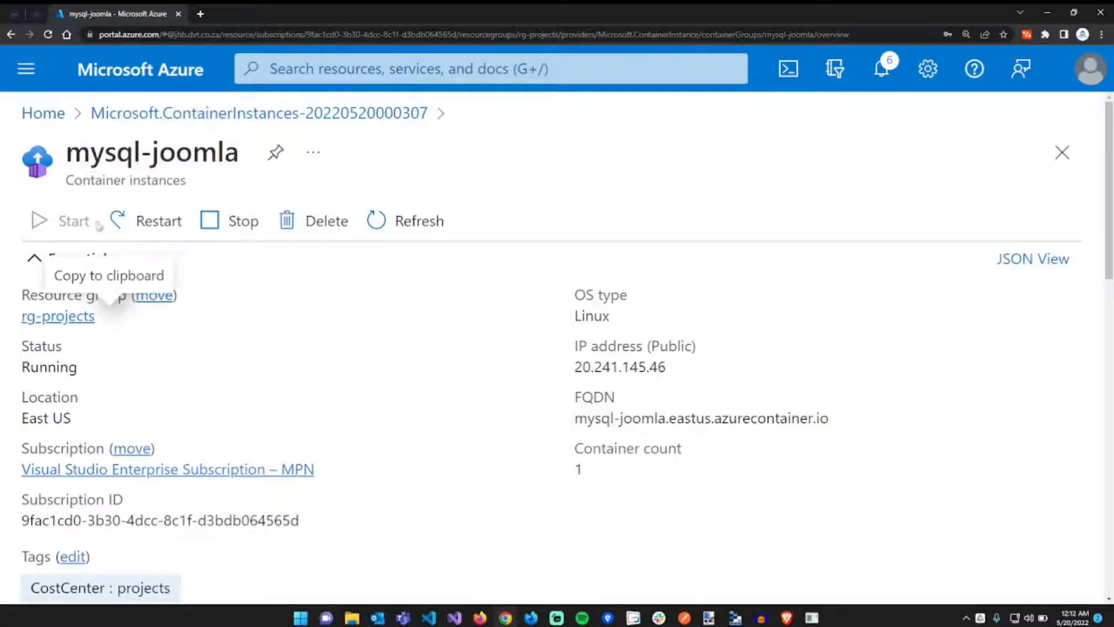
drag(66, 152, 238, 152)
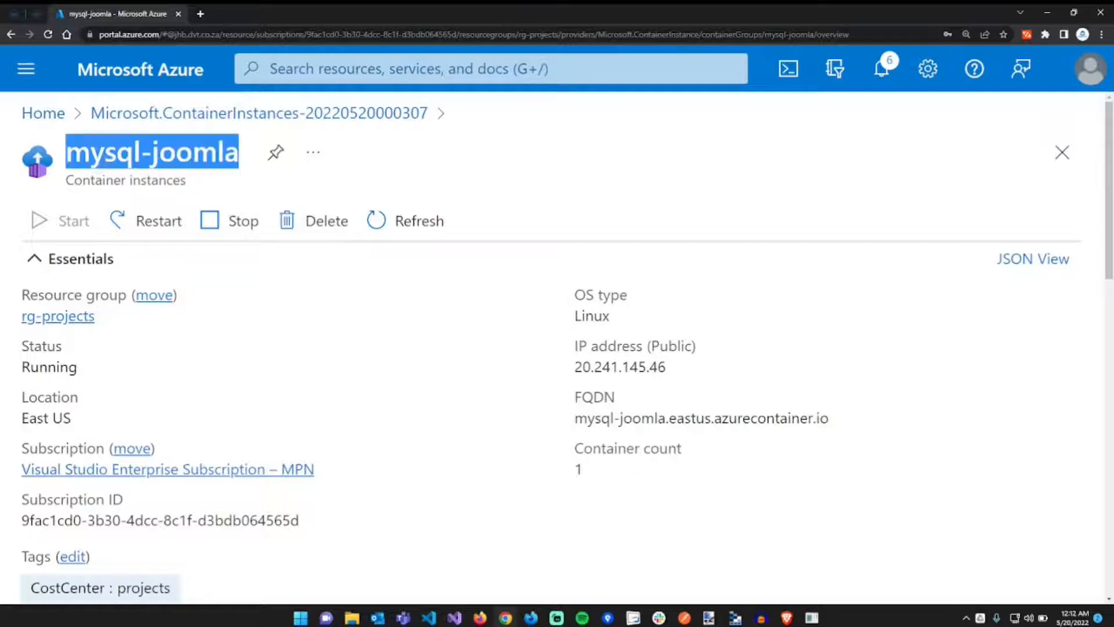
click(106, 157)
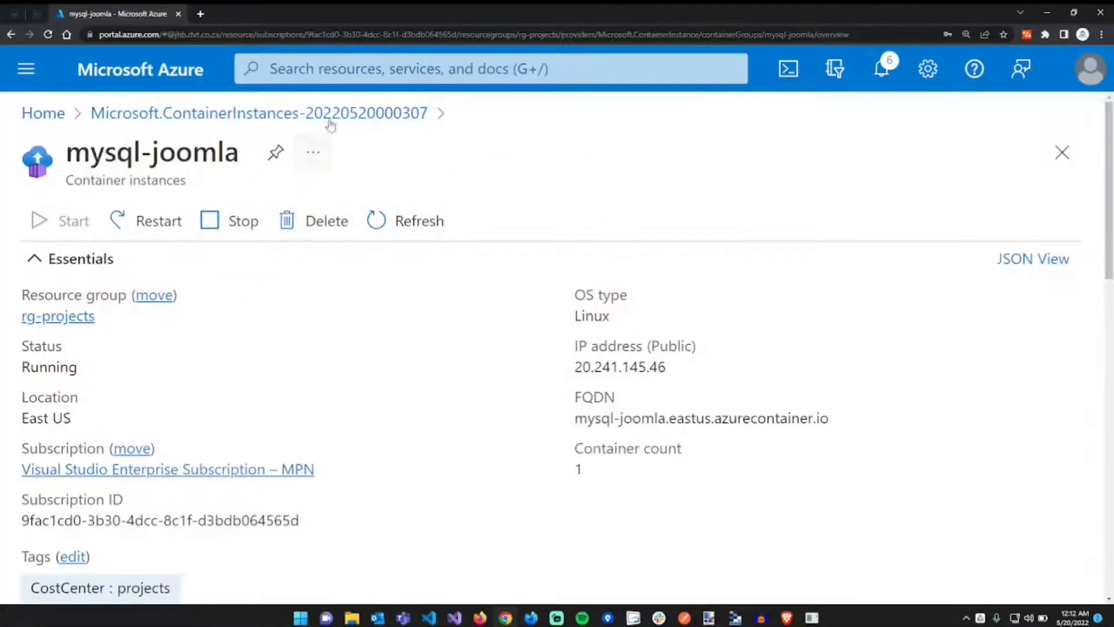
click(358, 69)
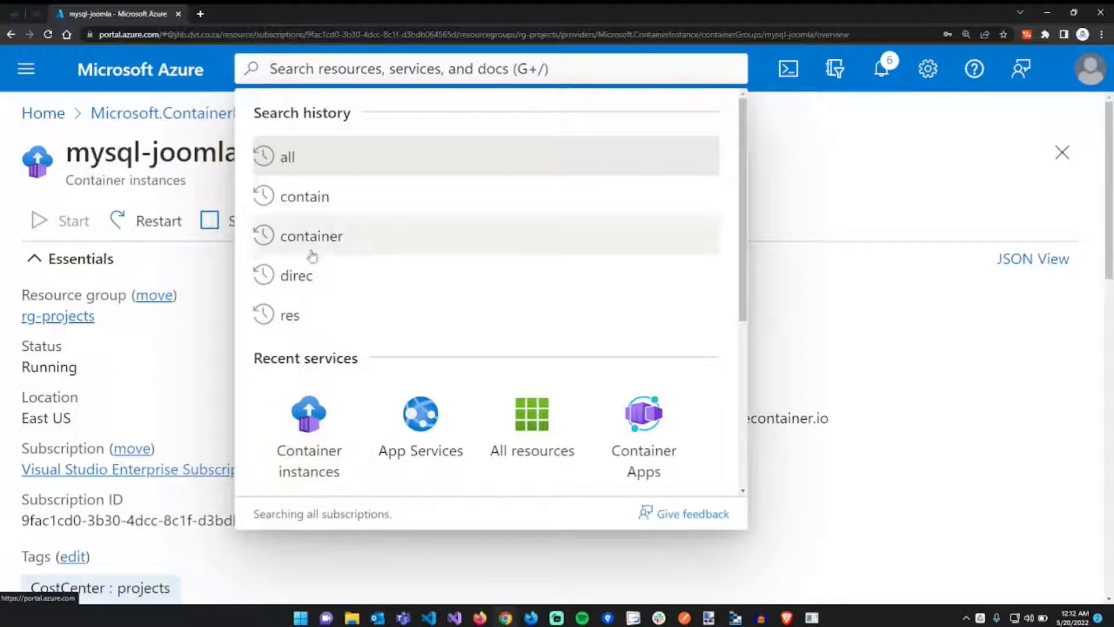
- Start a new container instance and choose the rg-projects resource group
click(308, 420)
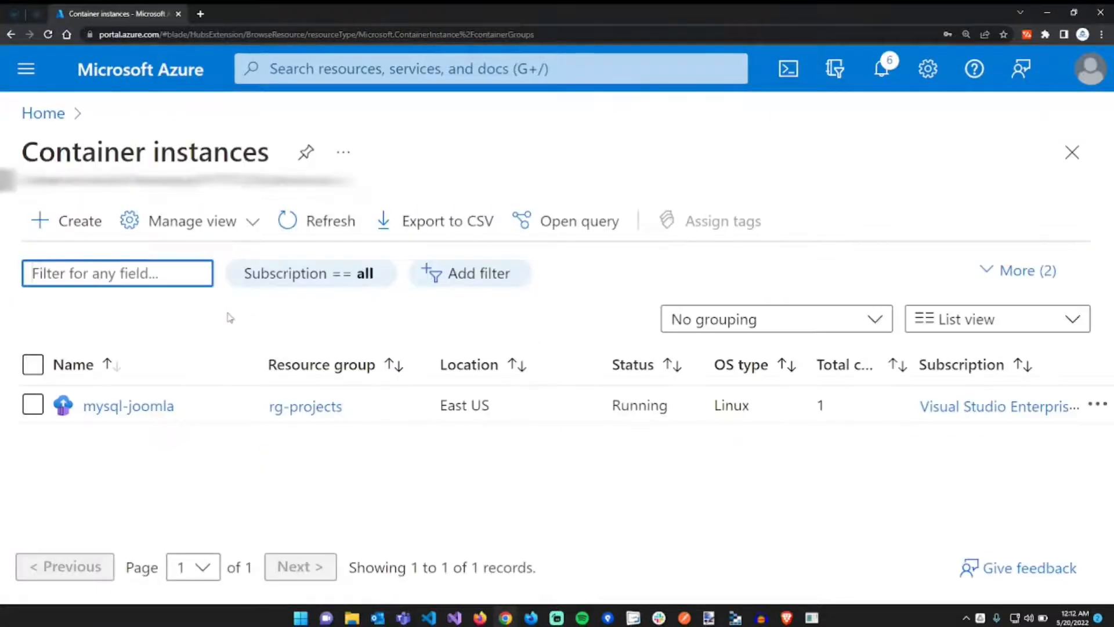
click(83, 227)
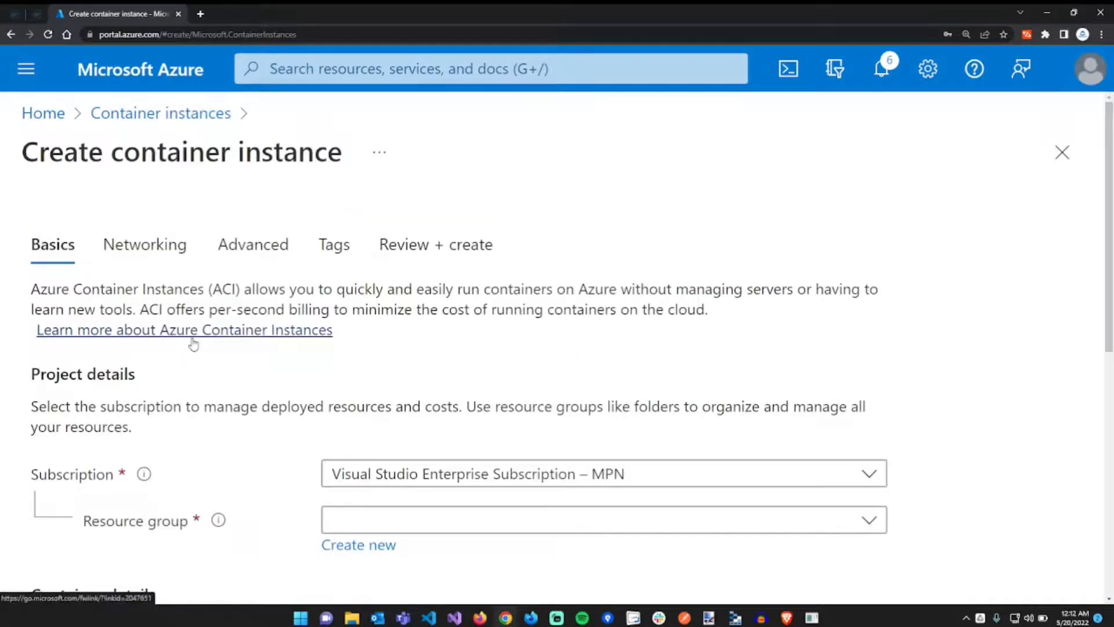
scroll(198, 348, down, 2)
scroll(230, 356, down, 3)
scroll(230, 358, up, 2)
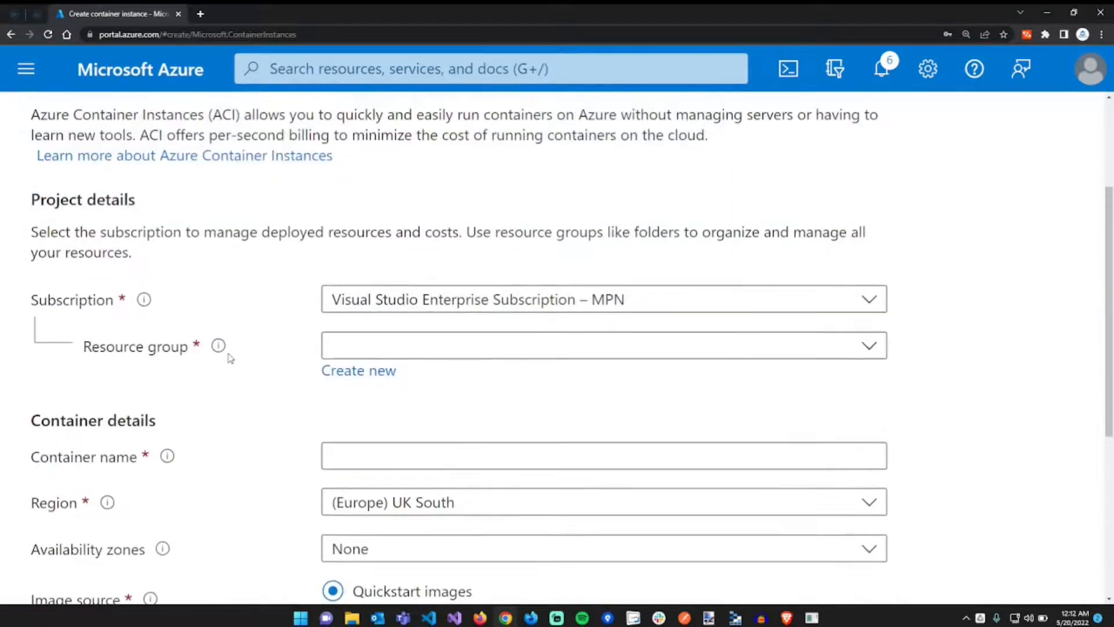
click(380, 346)
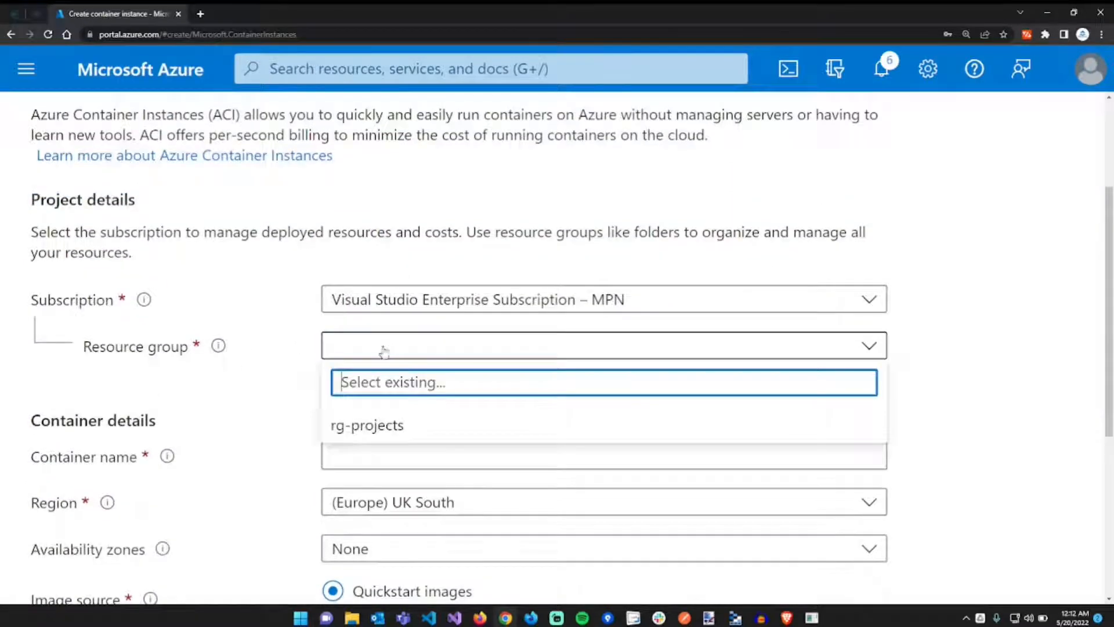
click(380, 430)
- Name the container app-joomla and set its region to (US) East US
scroll(294, 423, down, 2)
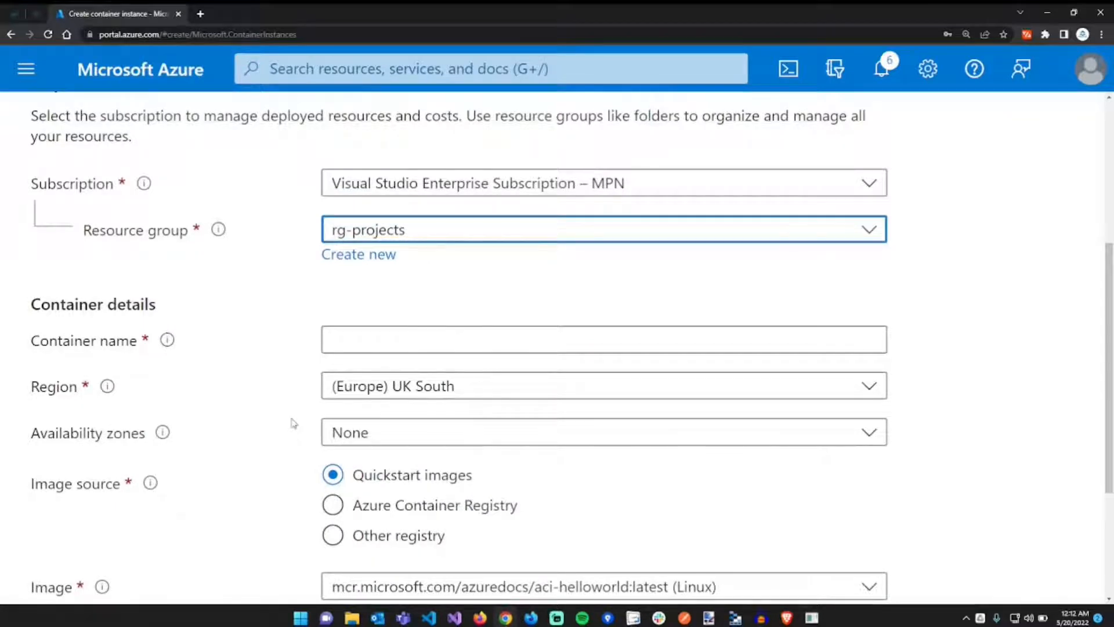
click(387, 343)
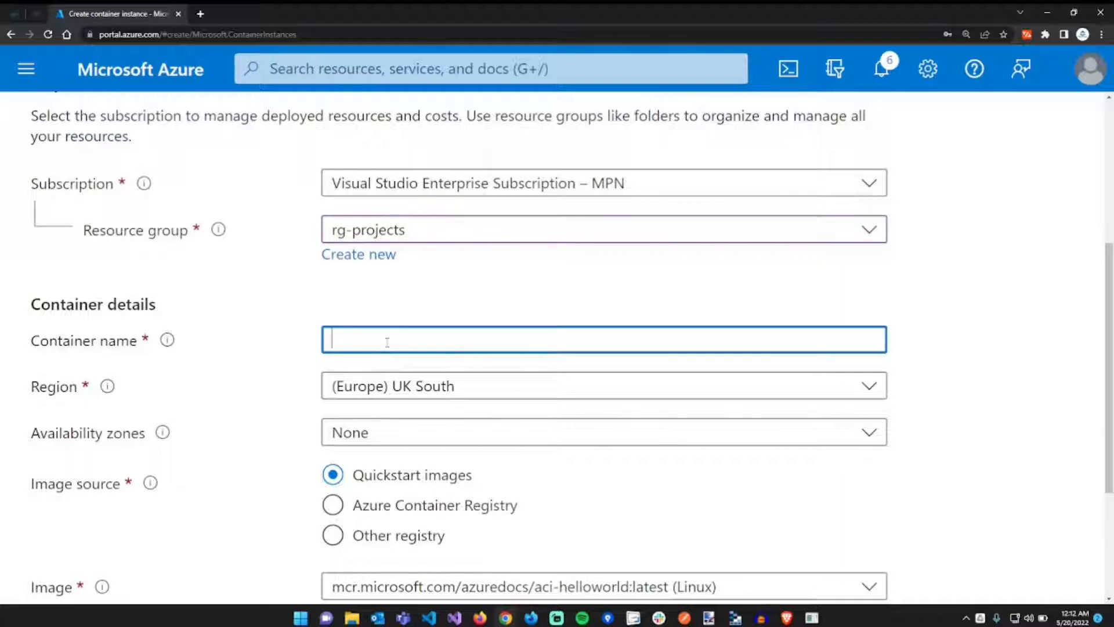
text(app-joomla)
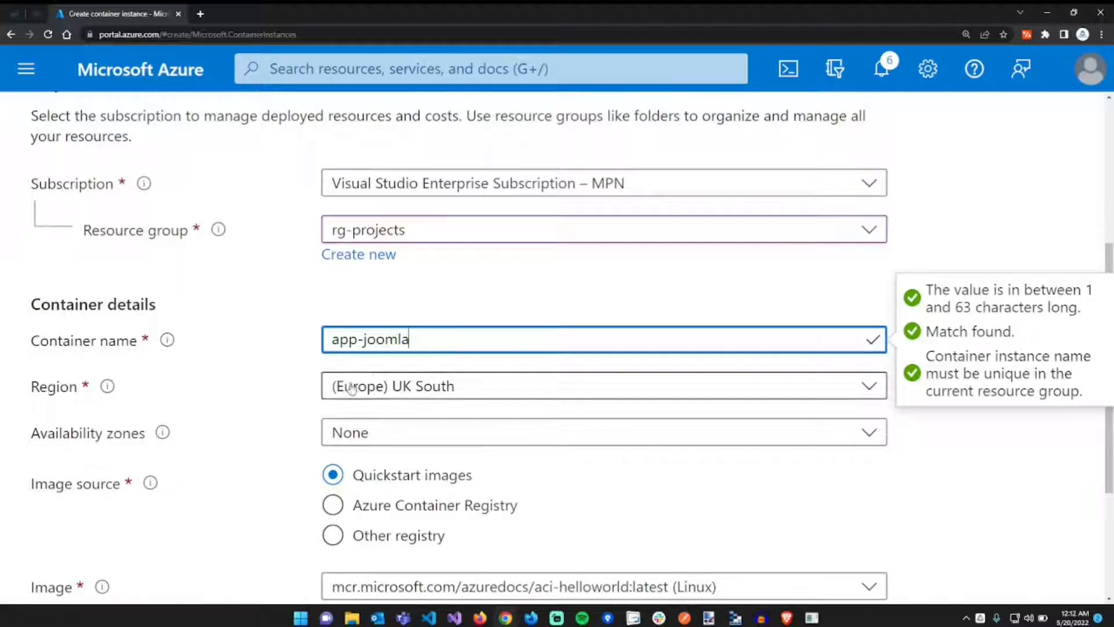
click(408, 385)
text(eas)
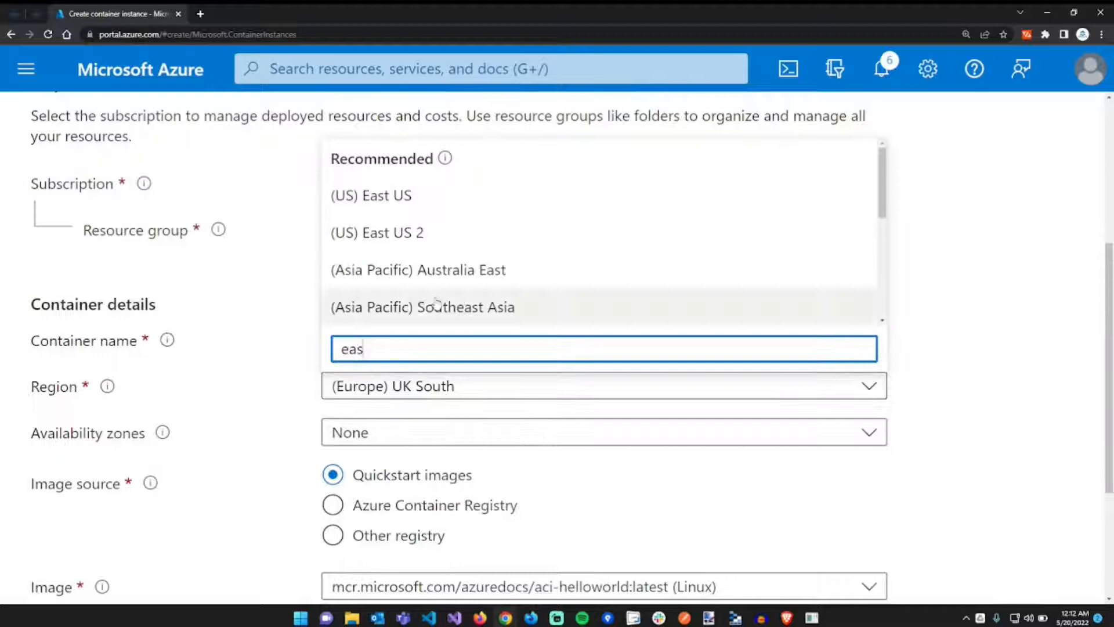
click(450, 209)
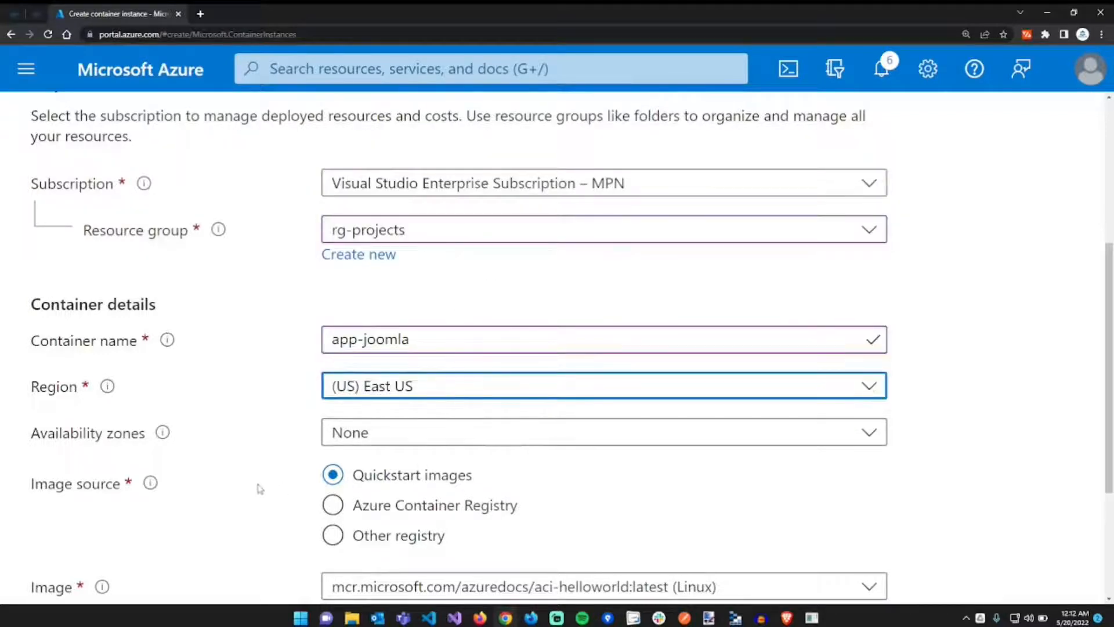
scroll(259, 489, down, 2)
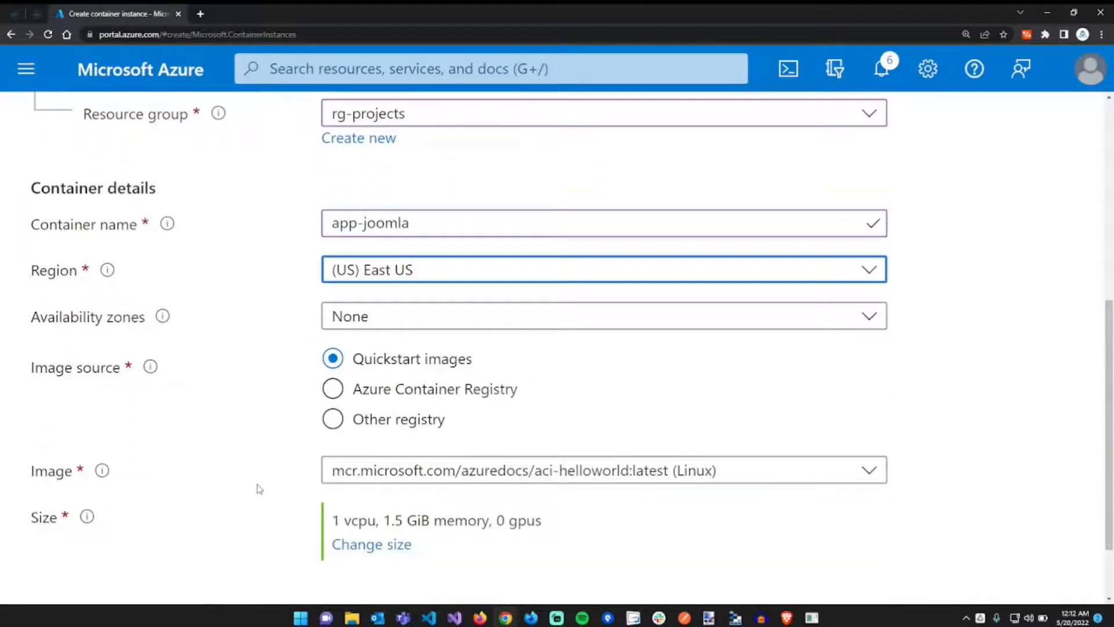
scroll(259, 489, down, 2)
- Use the public joomla:latest image from Other registry, then continue to Networking
click(370, 339)
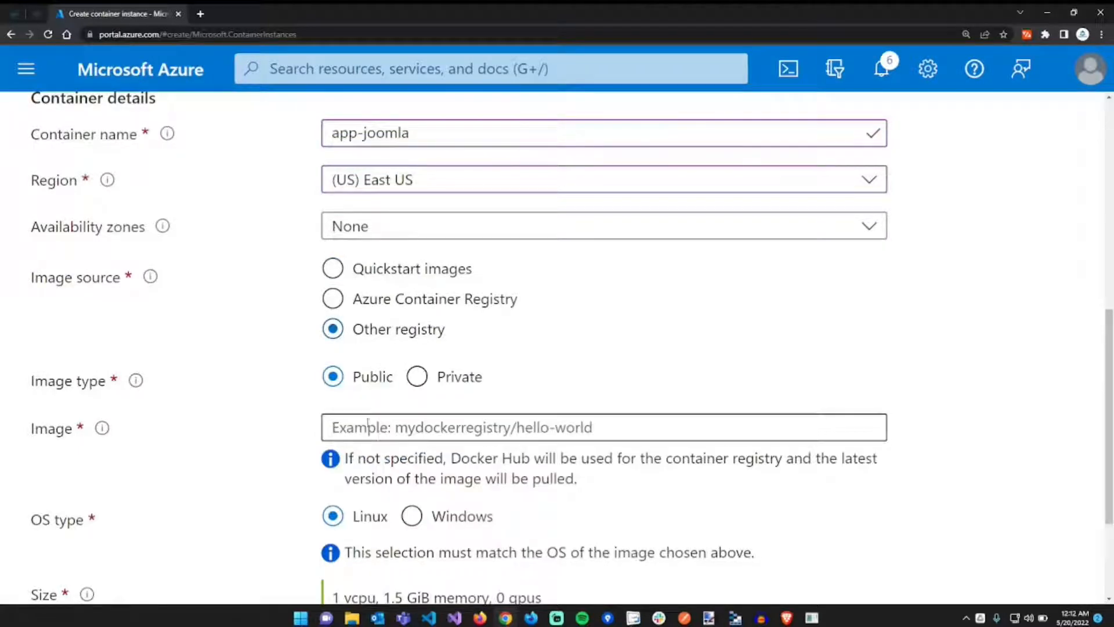
click(368, 423)
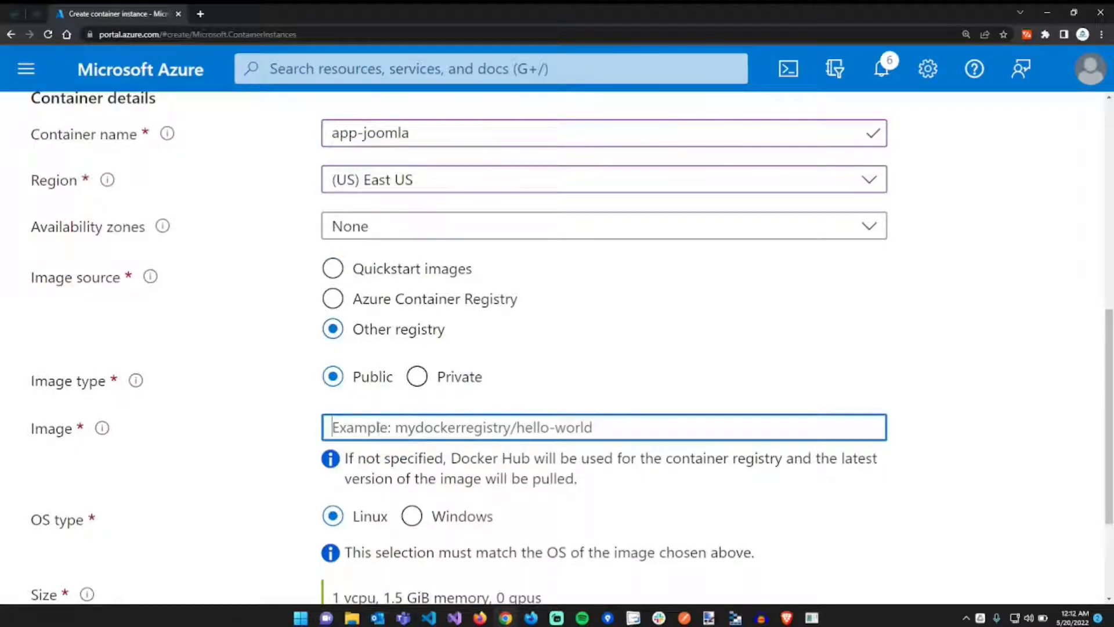
text(joomla:)
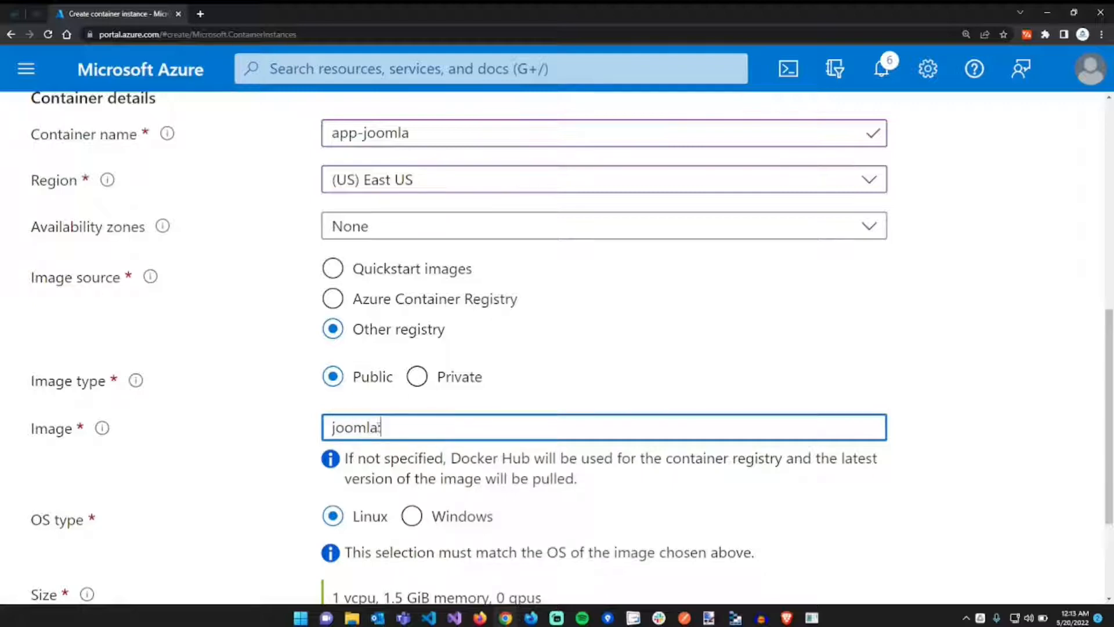
text(latest)
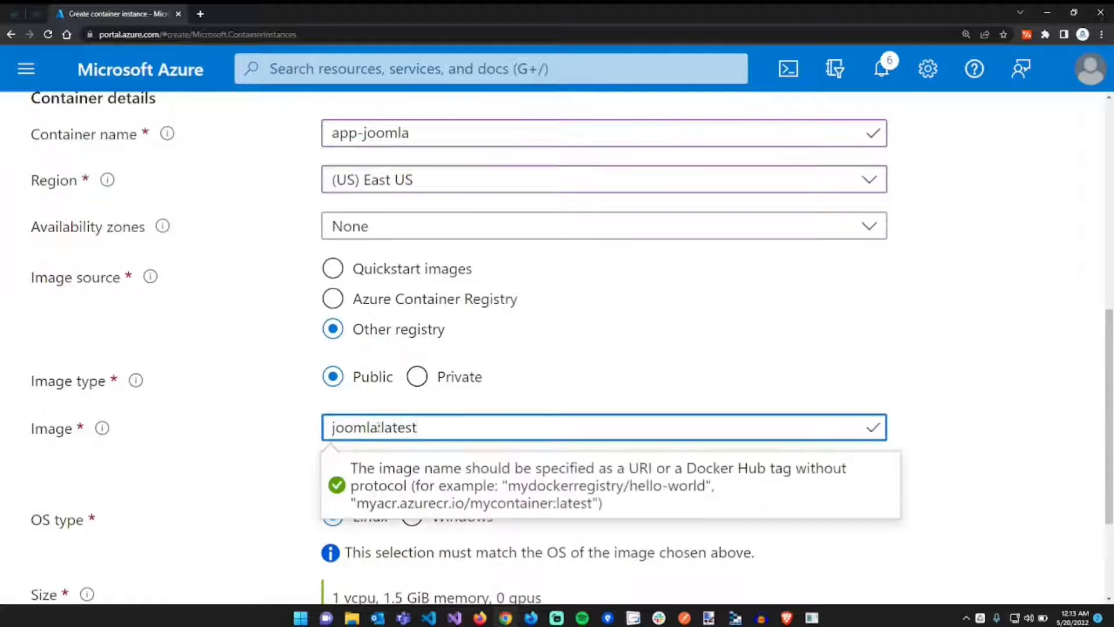
click(282, 457)
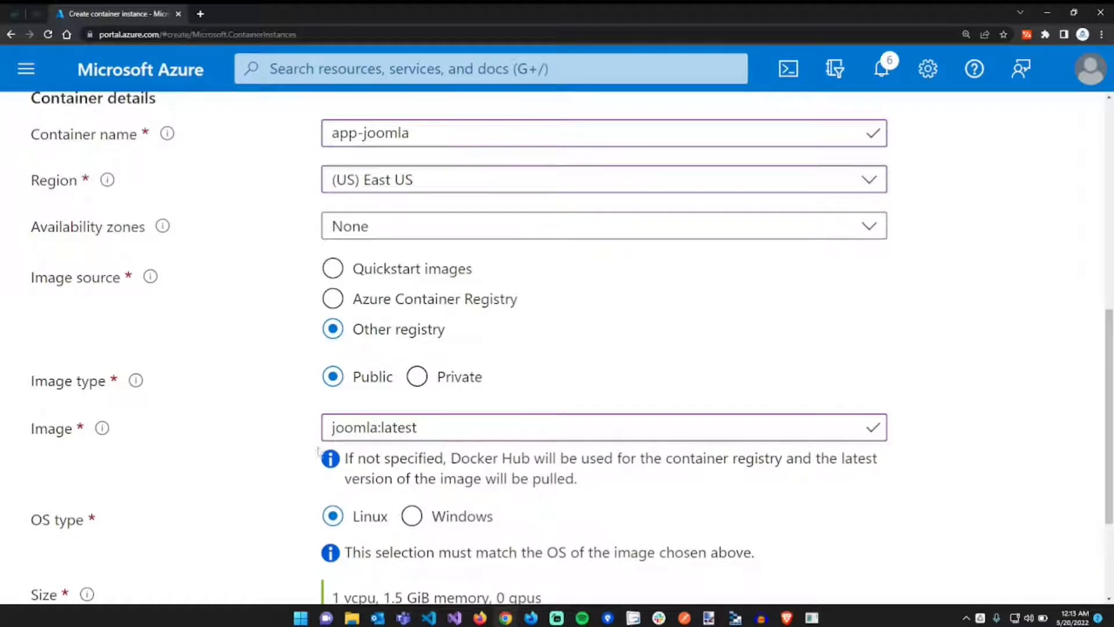
triple_click(409, 433)
click(409, 430)
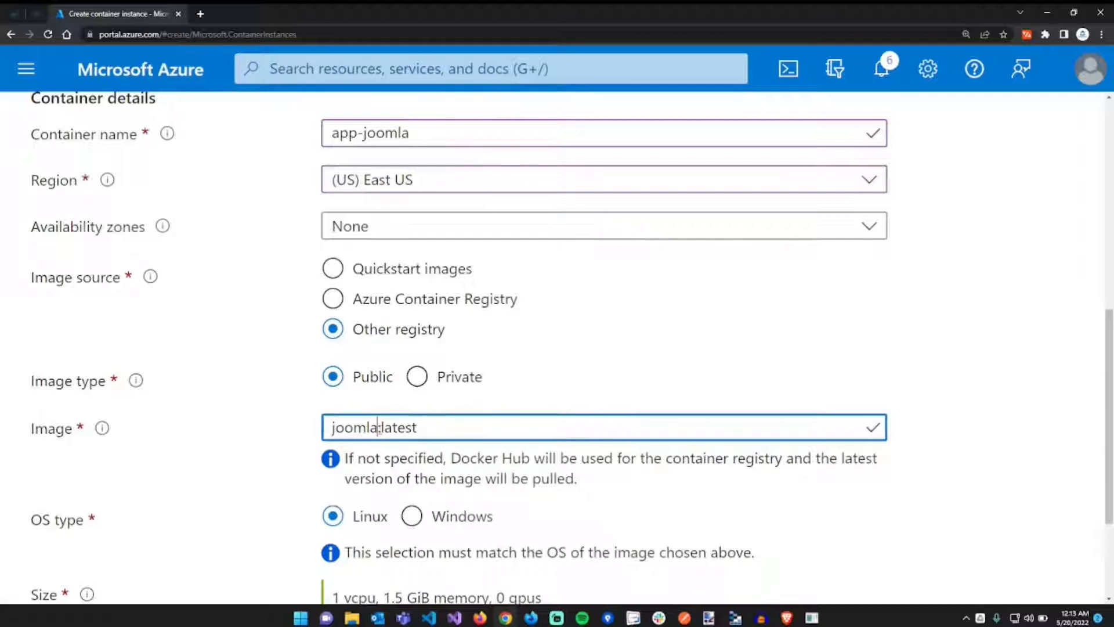
drag(381, 428, 420, 429)
click(449, 429)
scroll(244, 474, down, 2)
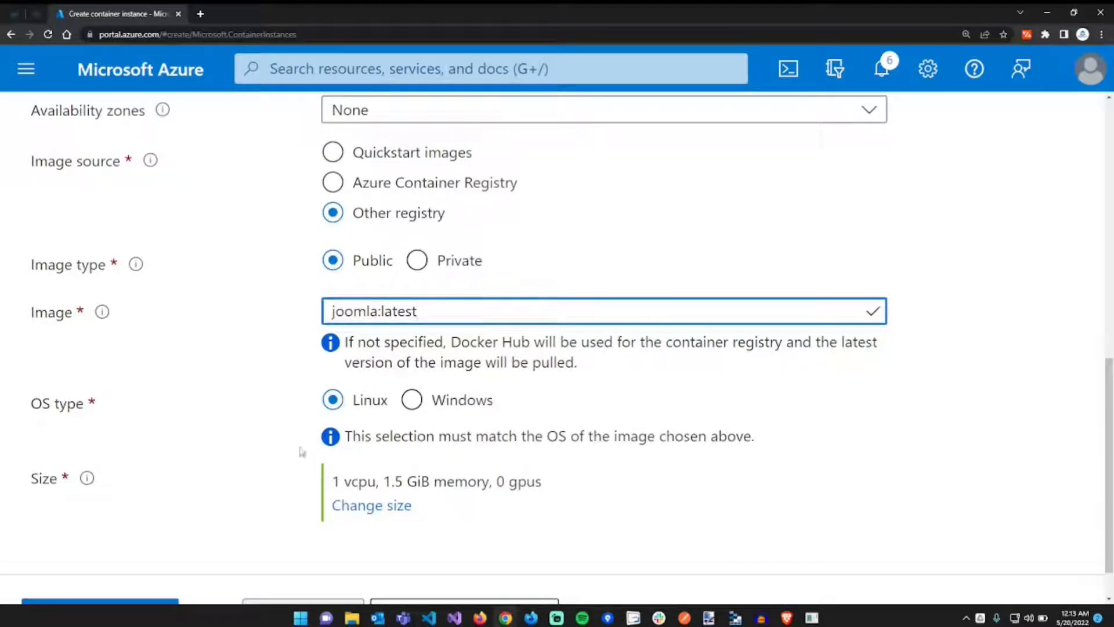
scroll(313, 488, down, 1)
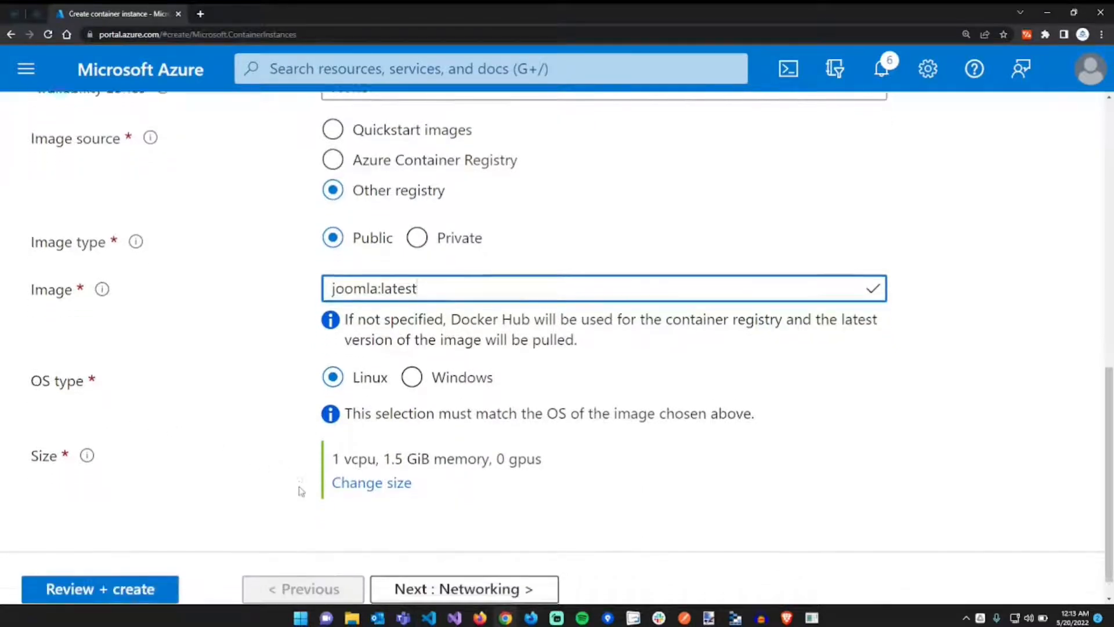
click(450, 560)
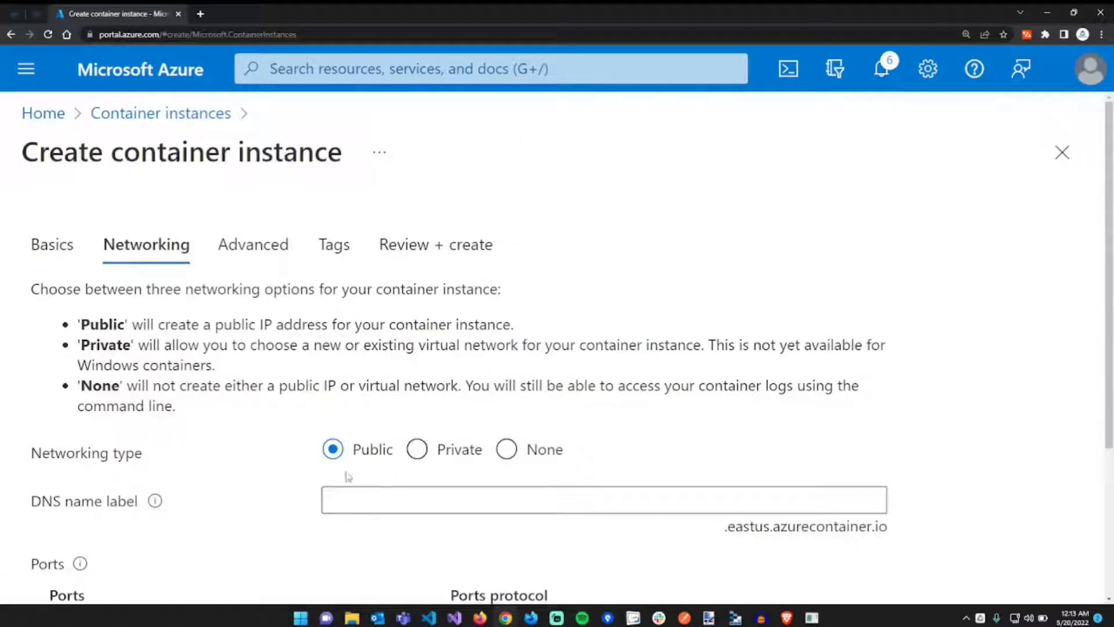
- Set the DNS name label to app-joomla and continue to the Advanced tab
click(364, 492)
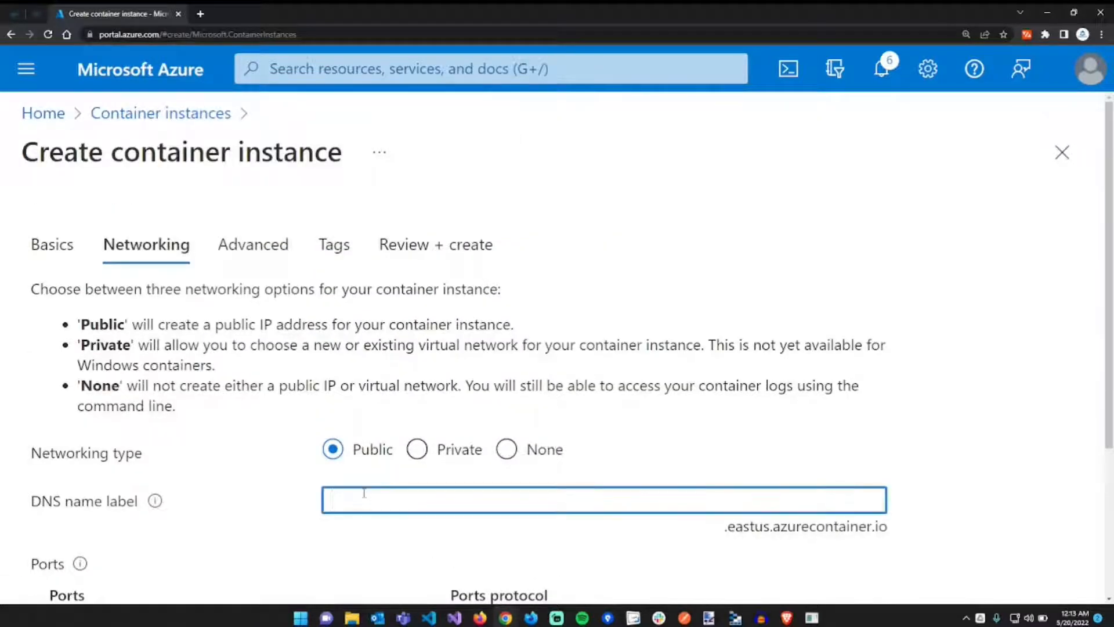
text(app-joomla)
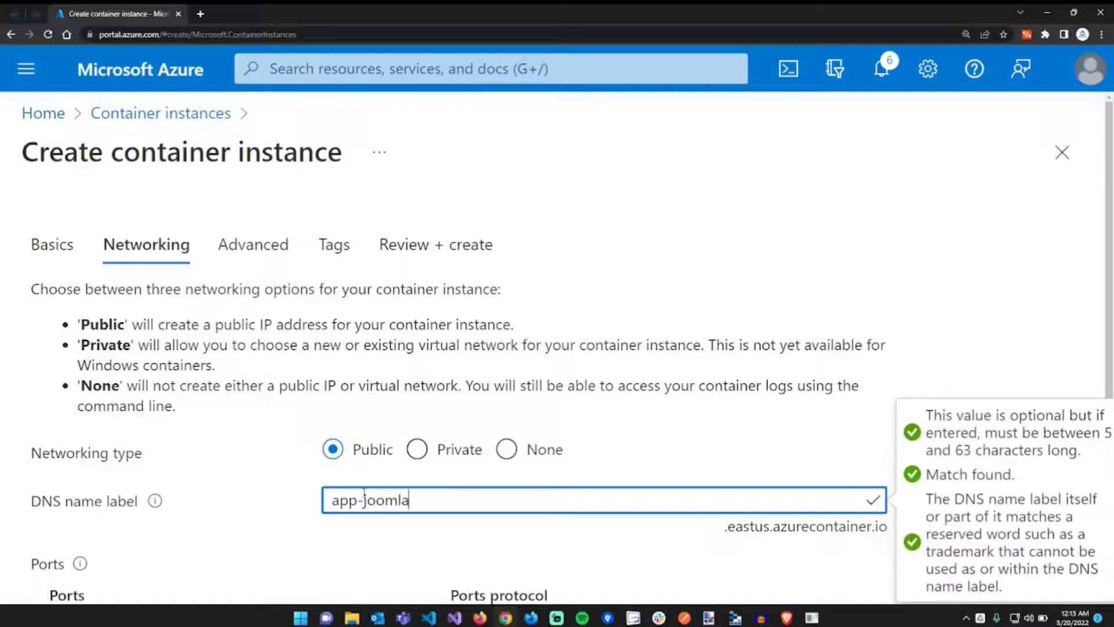
scroll(364, 492, down, 3)
scroll(364, 493, down, 1)
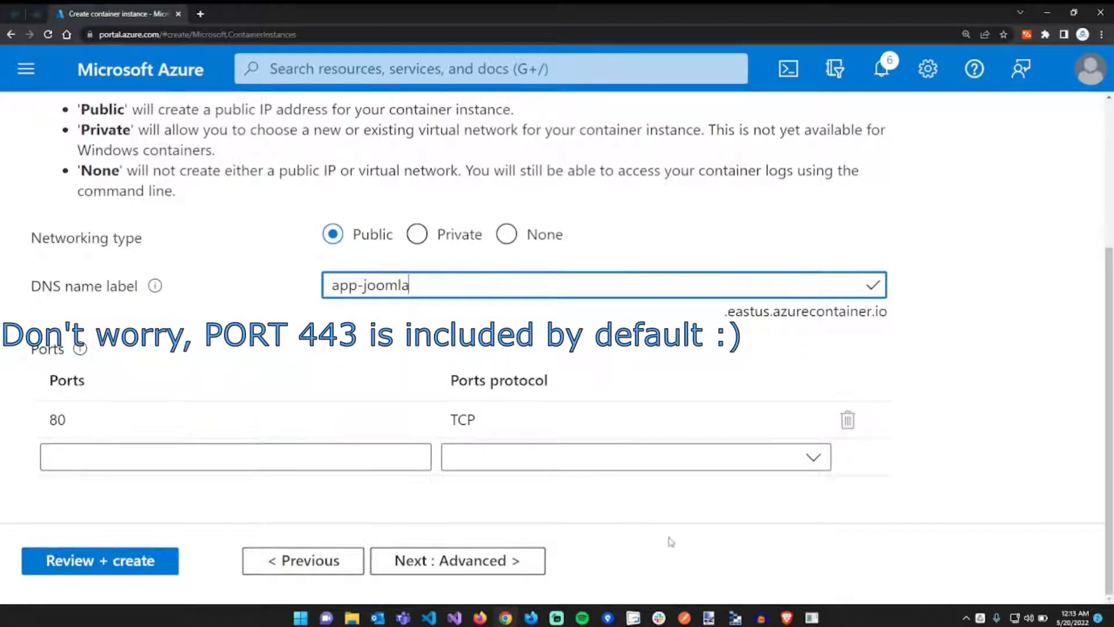
click(488, 560)
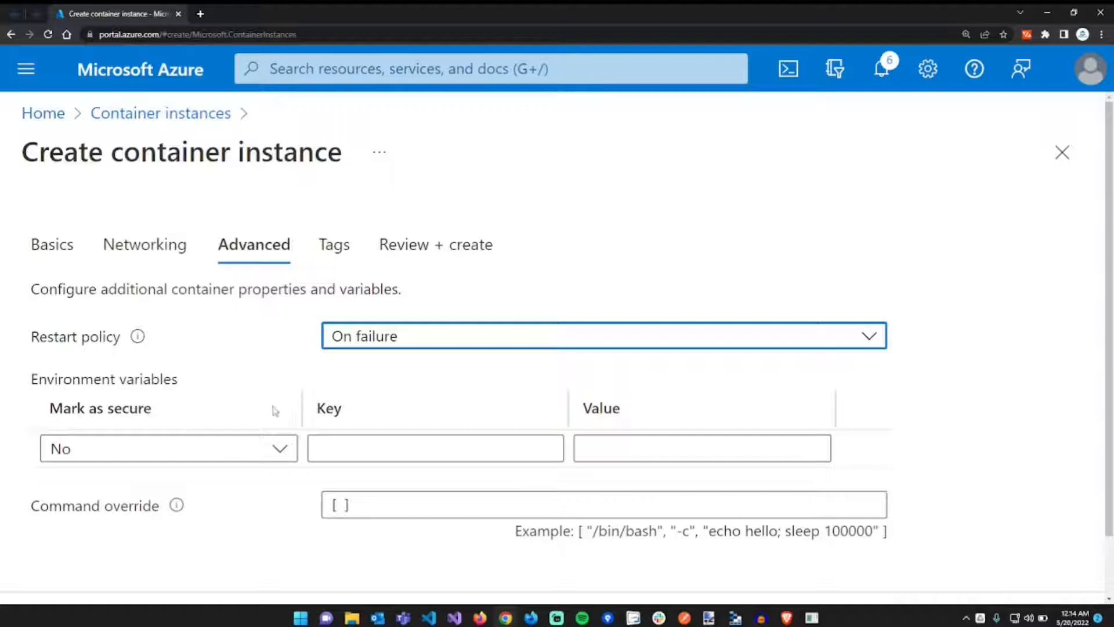
- Add environment variable JOOMLA_DB_HOST with value mysql-joomla.eastus.azurecontainer.io
key(alt+Tab)
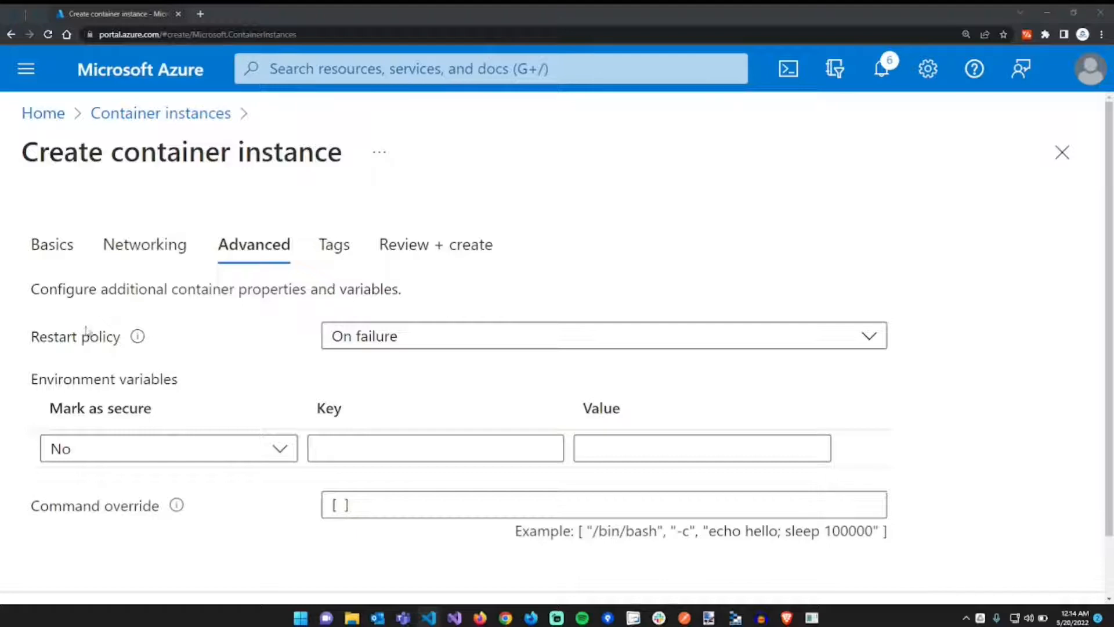
click(373, 452)
text(JOOMLA_DB_HOST)
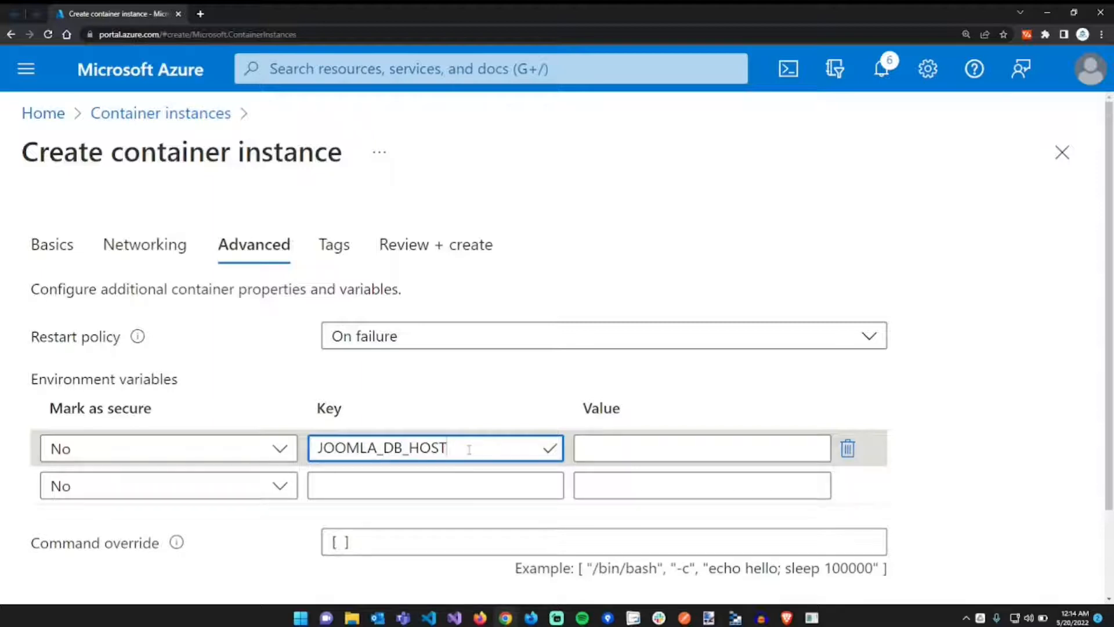
click(702, 444)
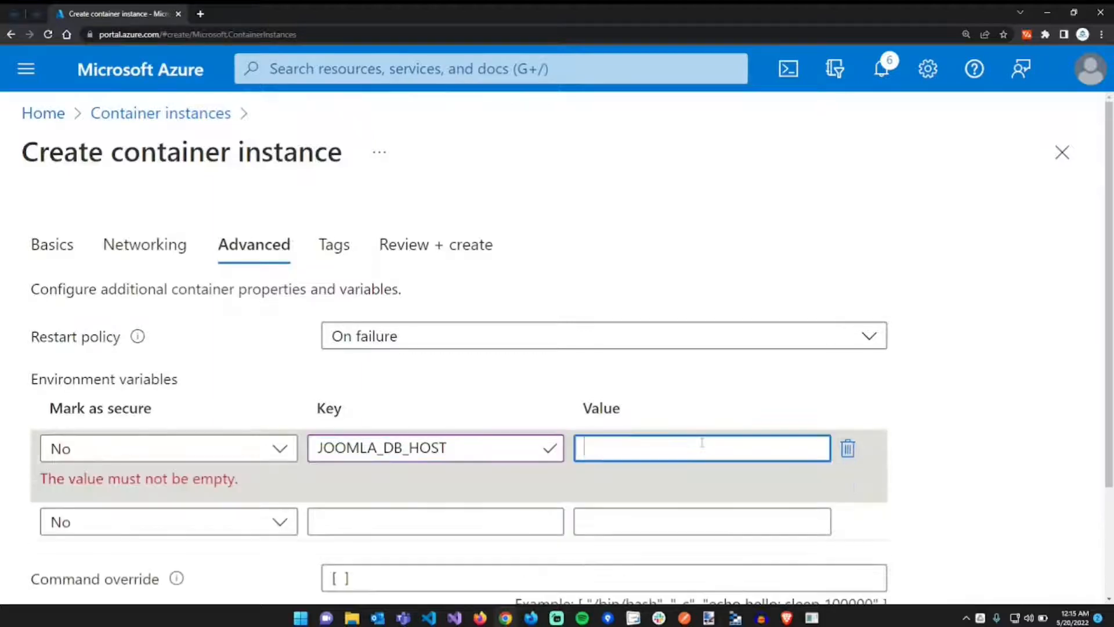
text(mysql)
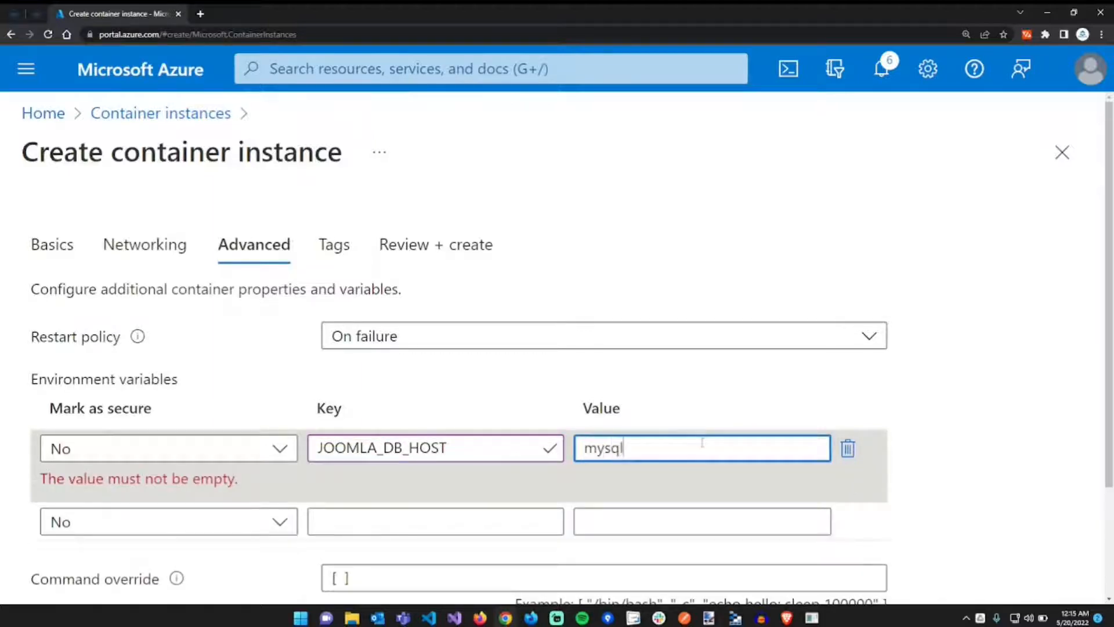
text(-joomla)
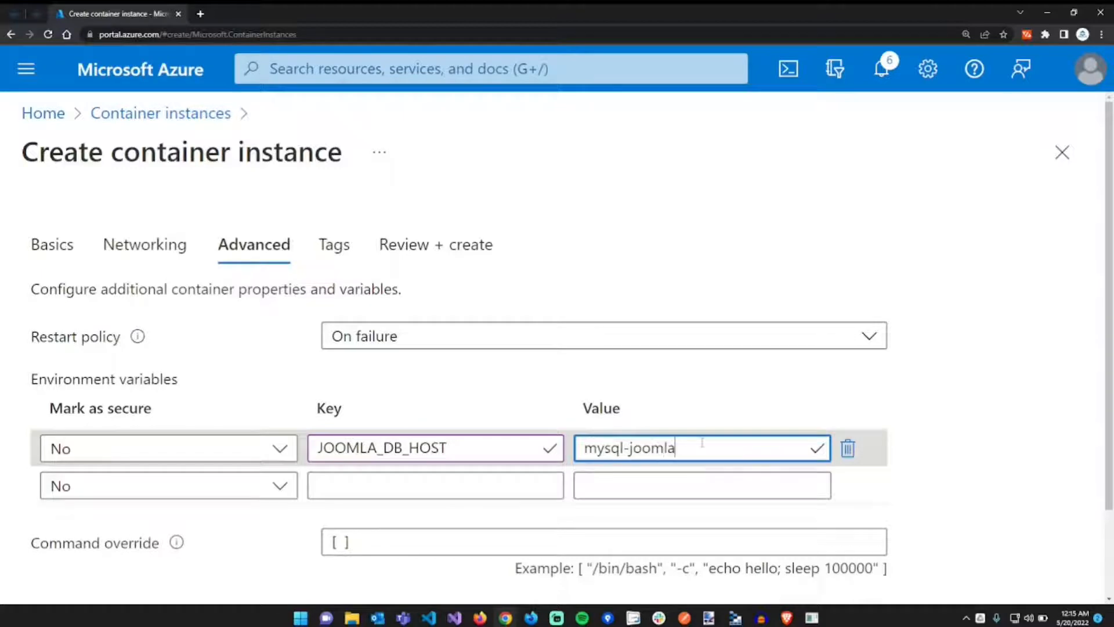
text(.eastus.azurecontainer.io)
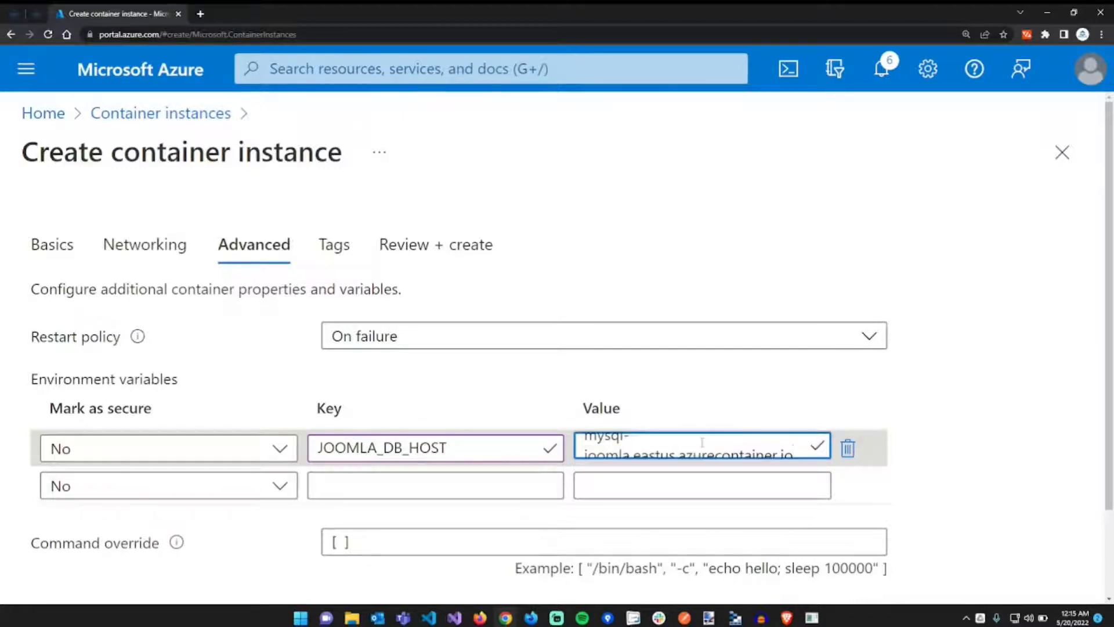
key(Left)
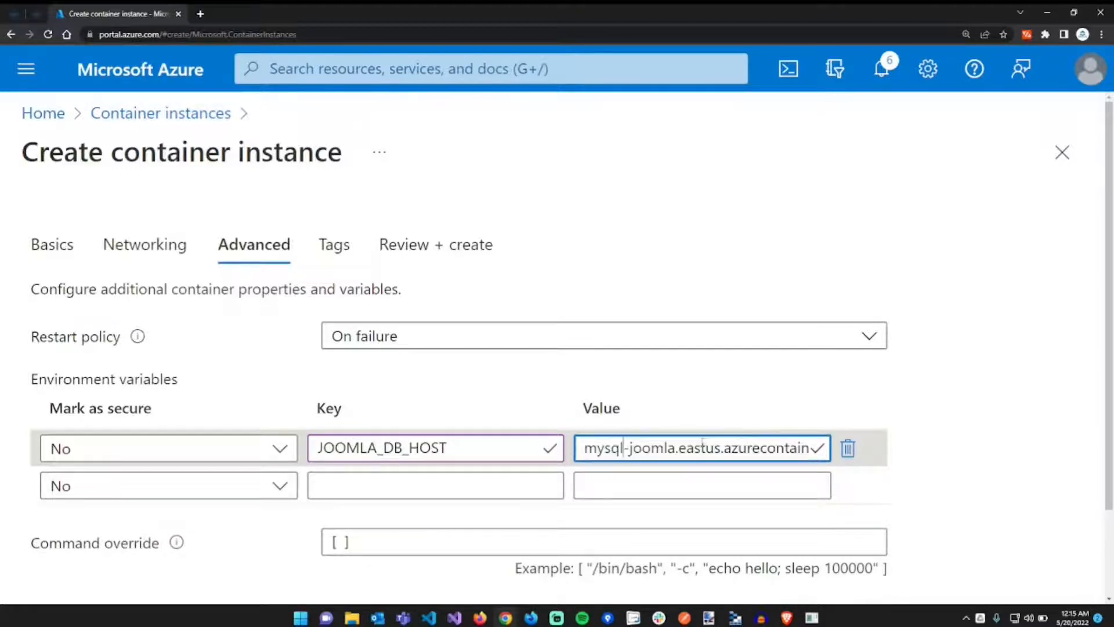
key(Right)
key(Right)
key(Right)
key(Right)
key(Right)
key(Right)
key(Right)
key(Right)
key(Right)
key(Right)
key(Right)
key(Right)
key(Right)
key(Right)
key(Right)
key(Right)
key(Right)
key(Right)
key(Right)
key(Right)
key(Right)
key(Right)
key(Right)
key(Right)
key(Right)
key(Right)
key(Right)
key(Right)
key(Right)
key(Right)
key(Right)
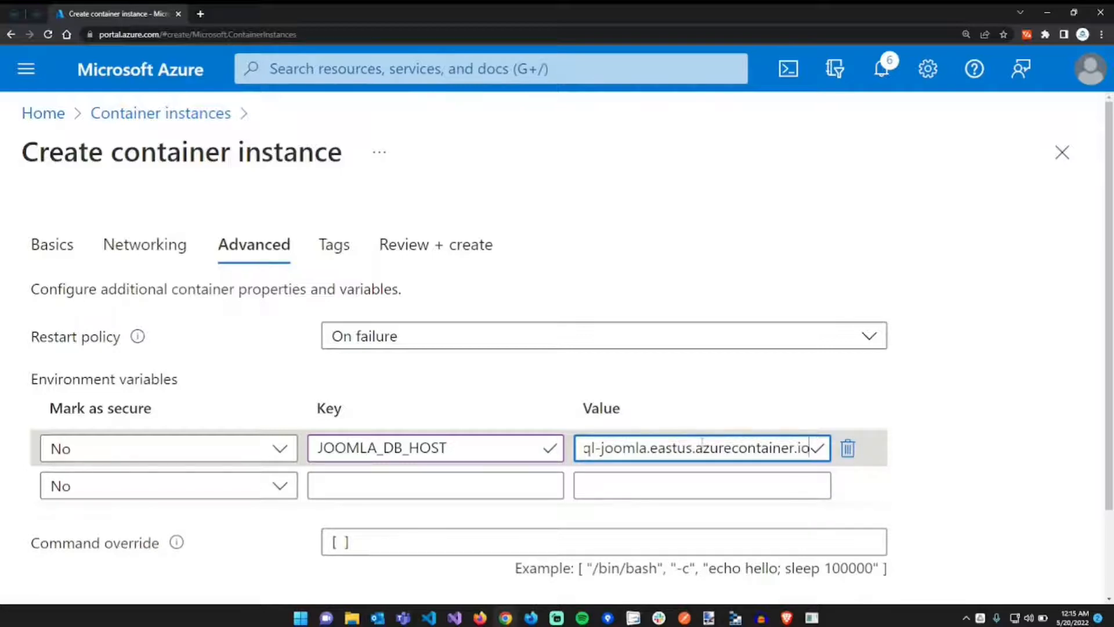
key(Home)
key(alt+Tab)
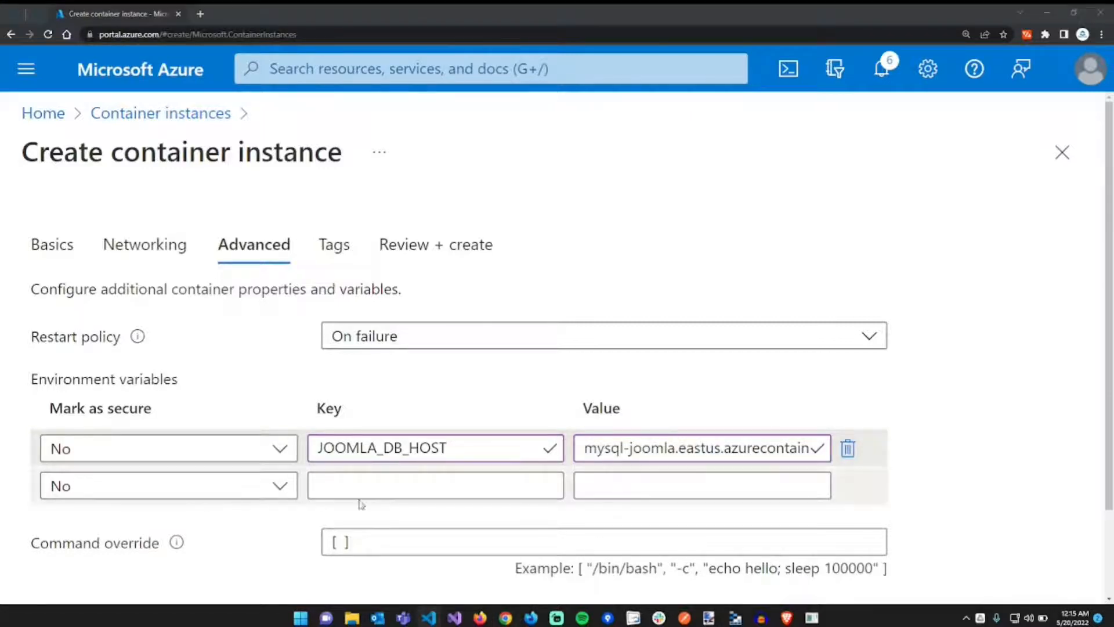
- Add environment variable JOOMLA_DB_NAME with value mysql-joomla
click(429, 485)
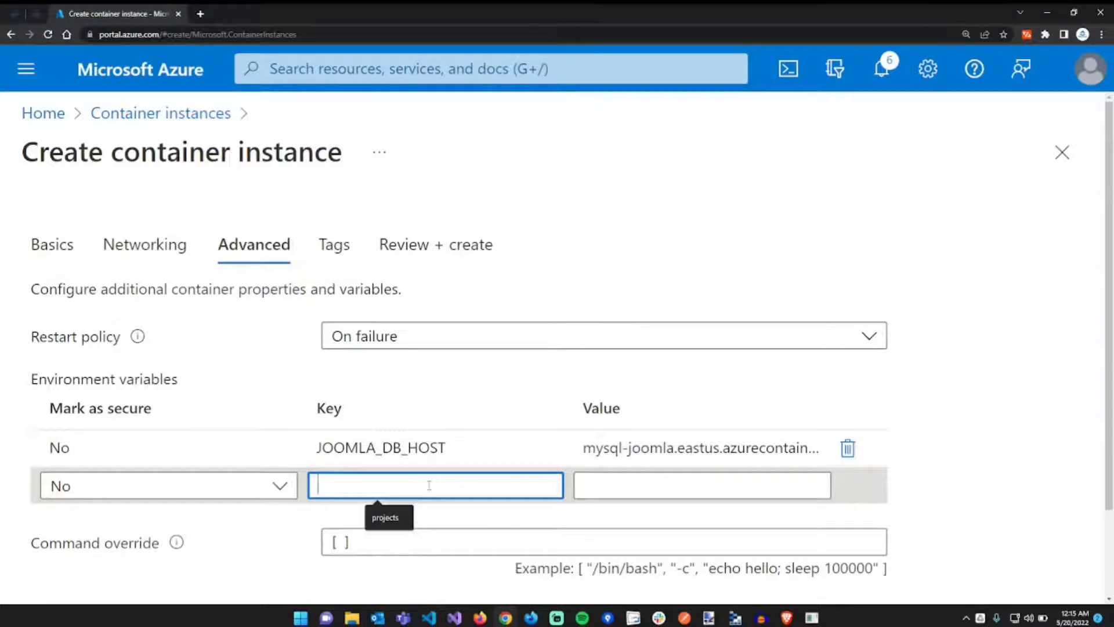
text(JOOMLA_DB_NAME)
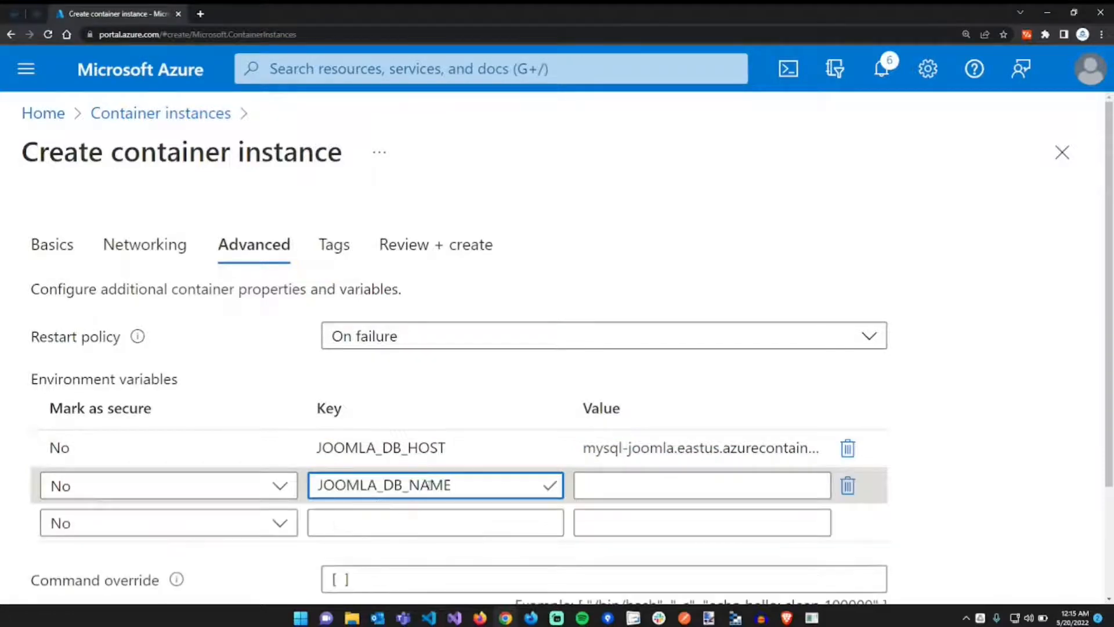
click(657, 490)
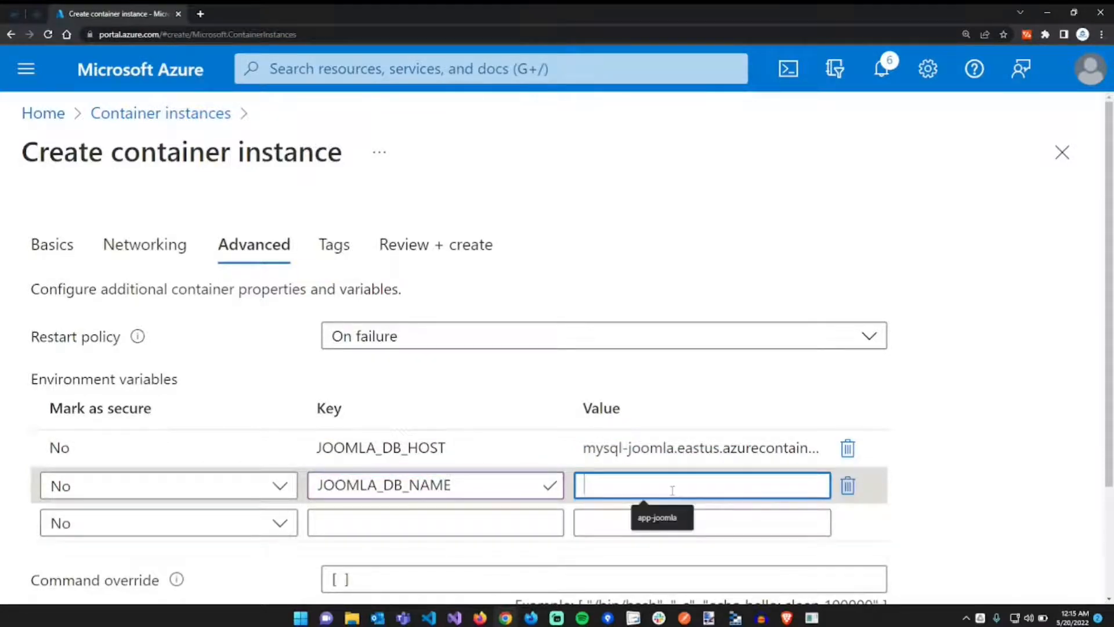
text(mysql)
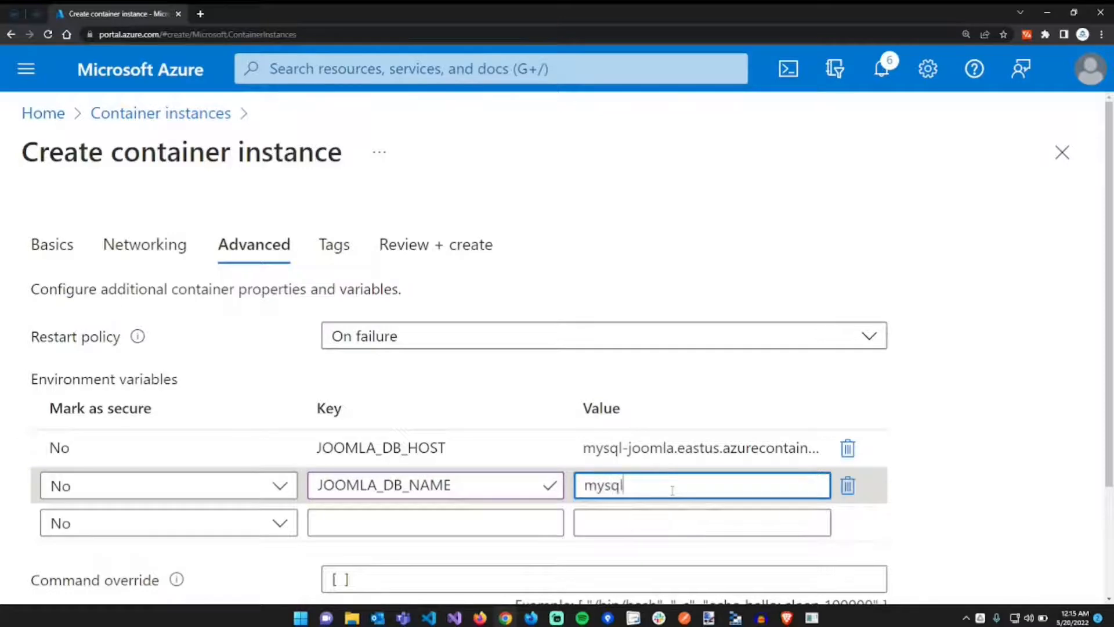
text(-joomla)
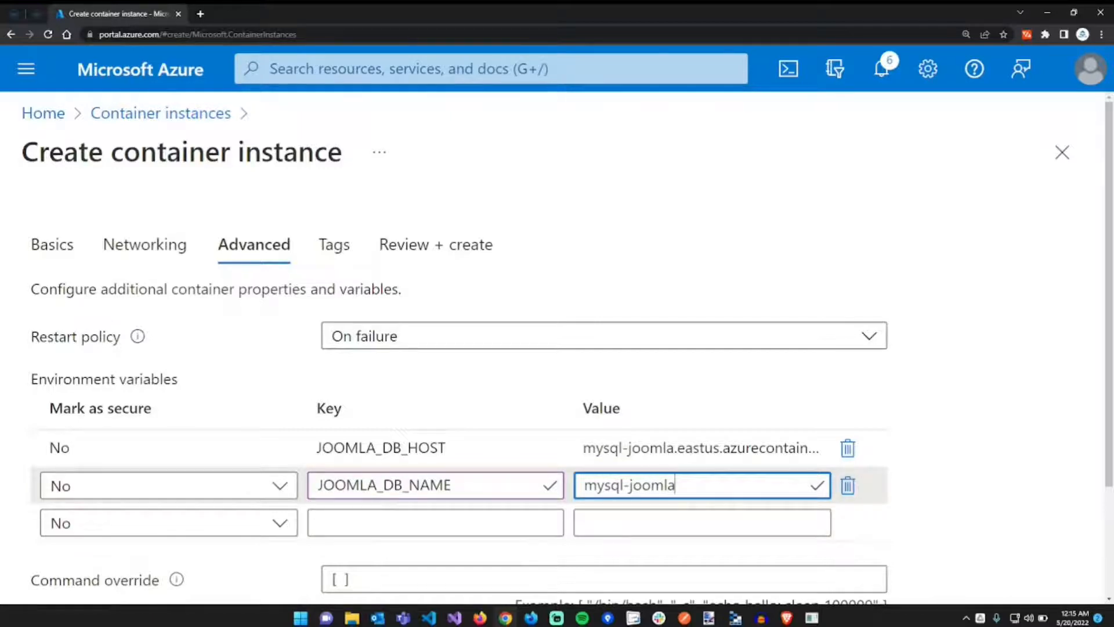
- Add a secure JOOMLA_DB_PASSWORD variable holding the database password, then continue to Tags
key(alt+Tab)
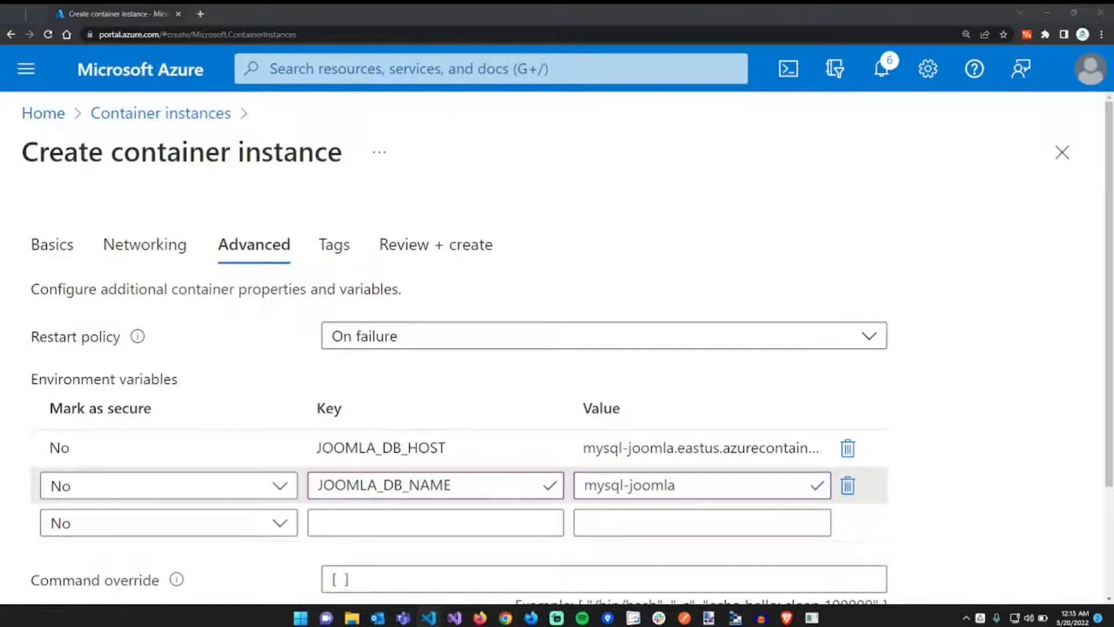
click(499, 522)
key(ctrl+v)
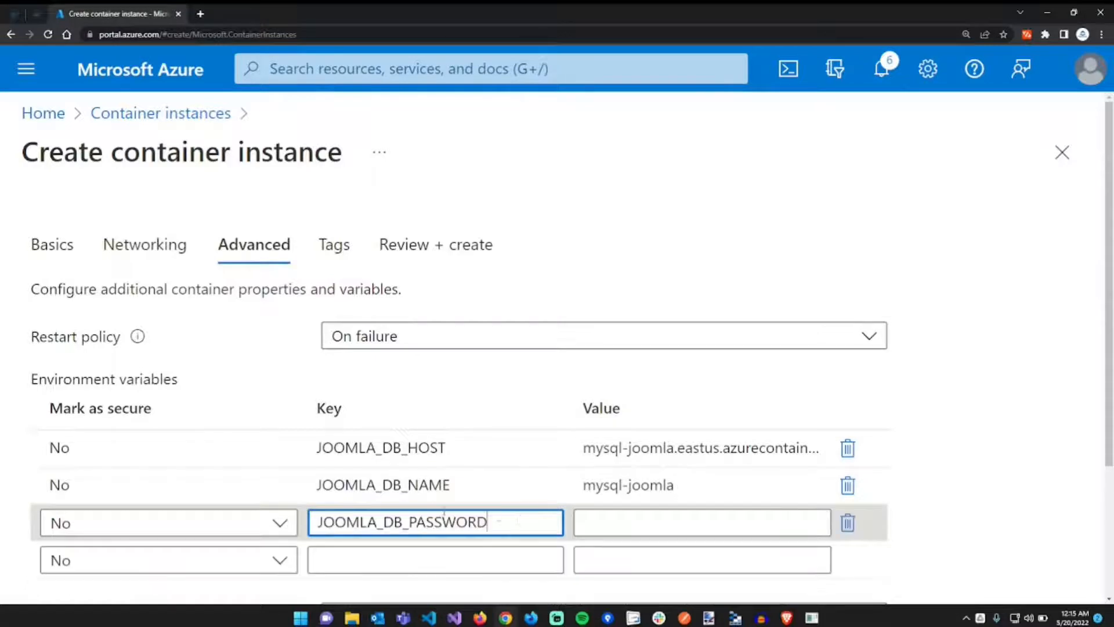
key(alt+Tab)
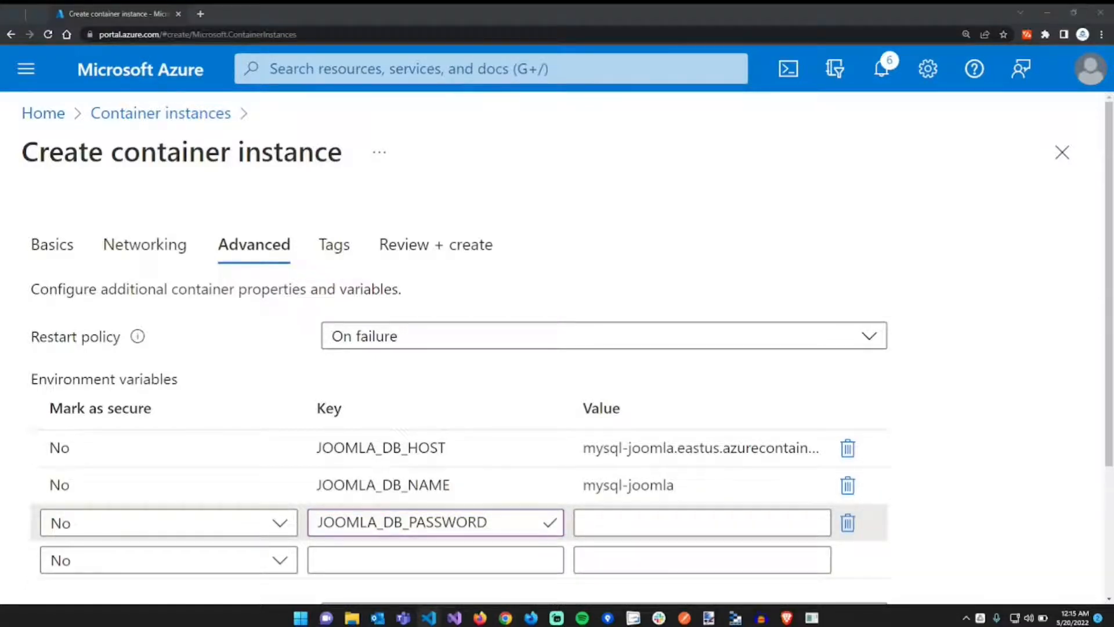
click(211, 527)
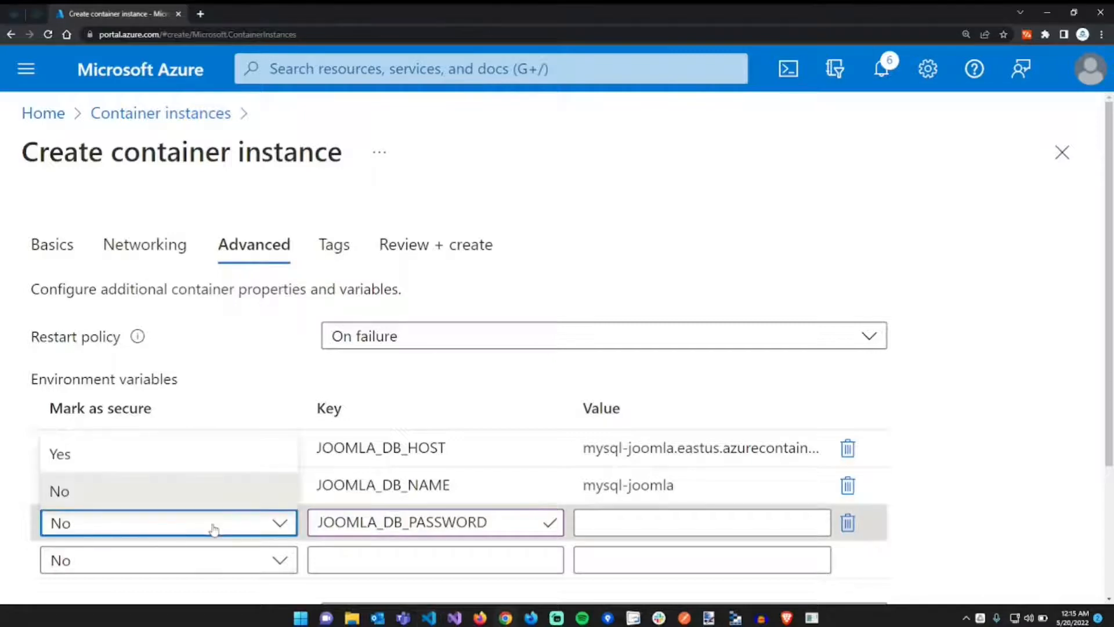
click(145, 460)
click(622, 516)
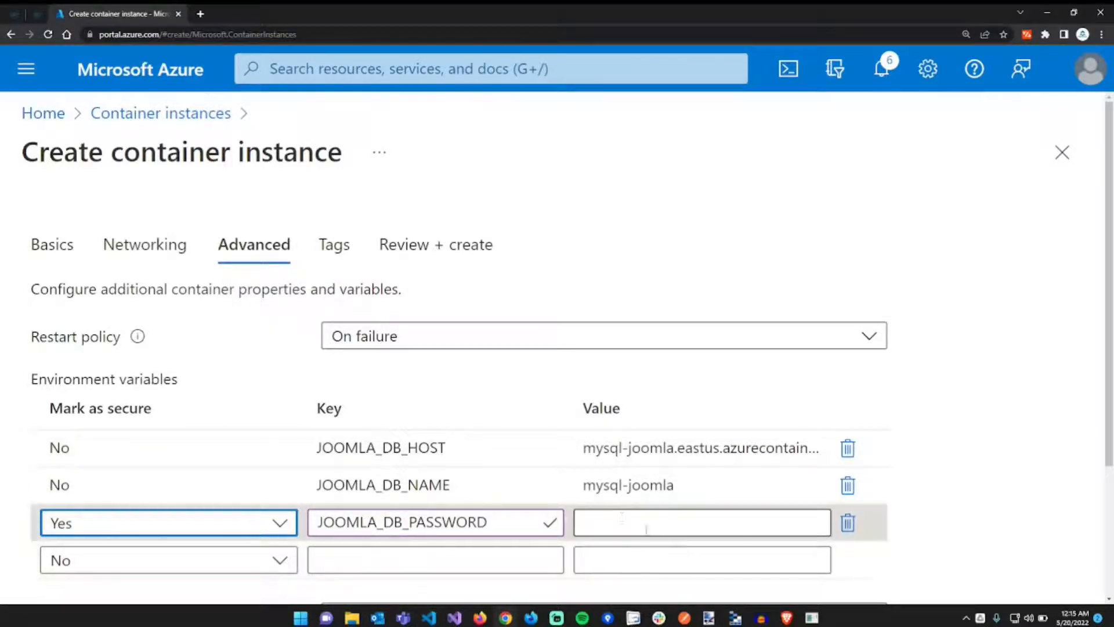
key(ctrl+v)
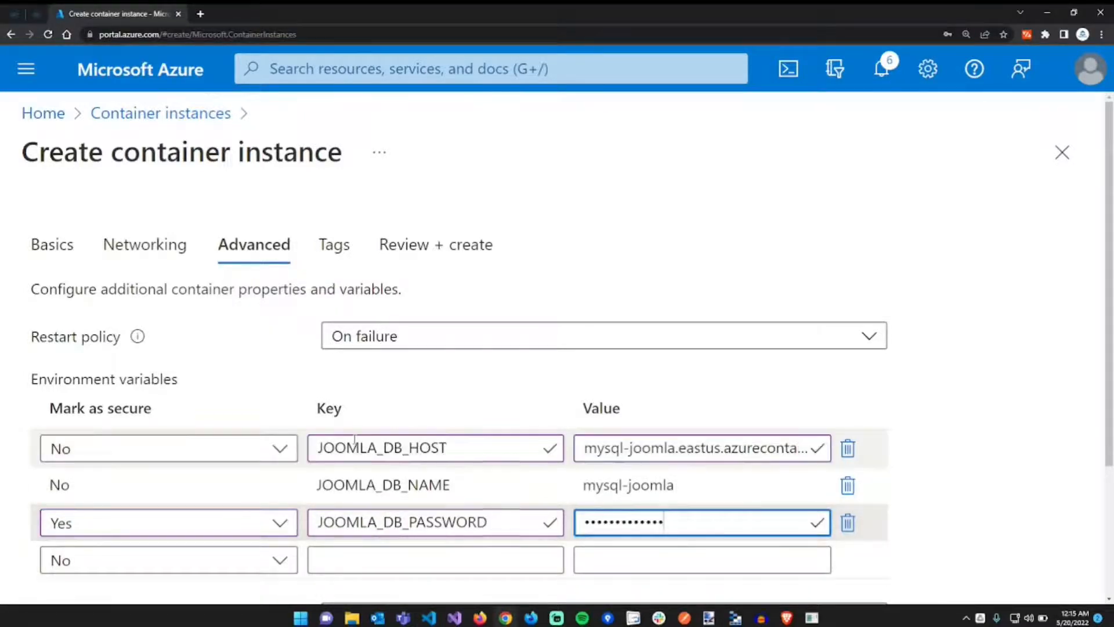
scroll(355, 441, down, 3)
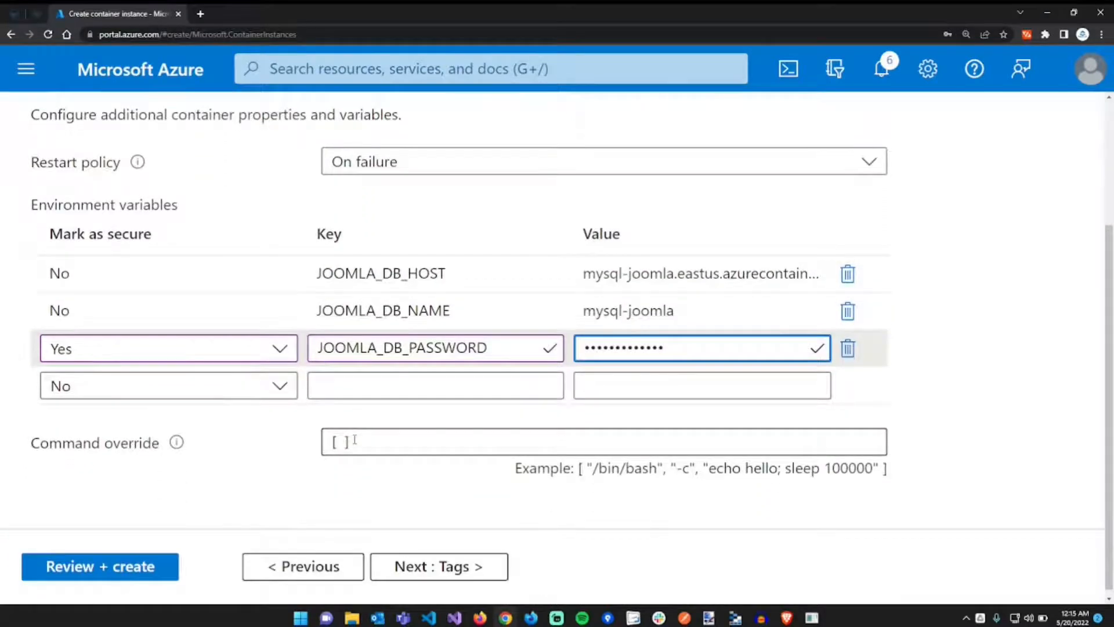
scroll(355, 440, down, 1)
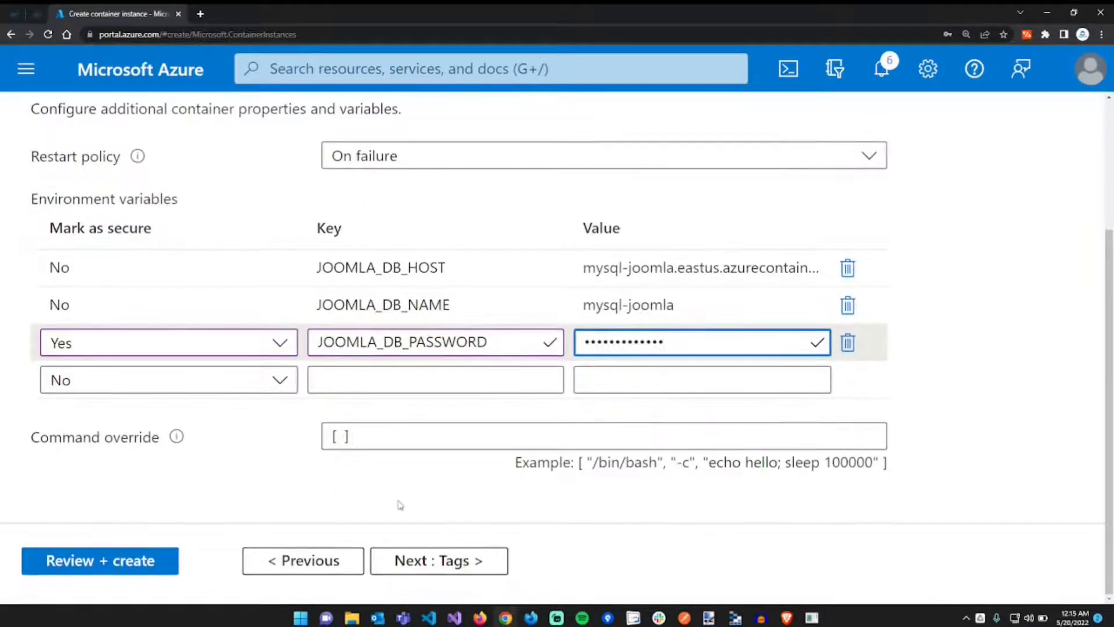
click(455, 560)
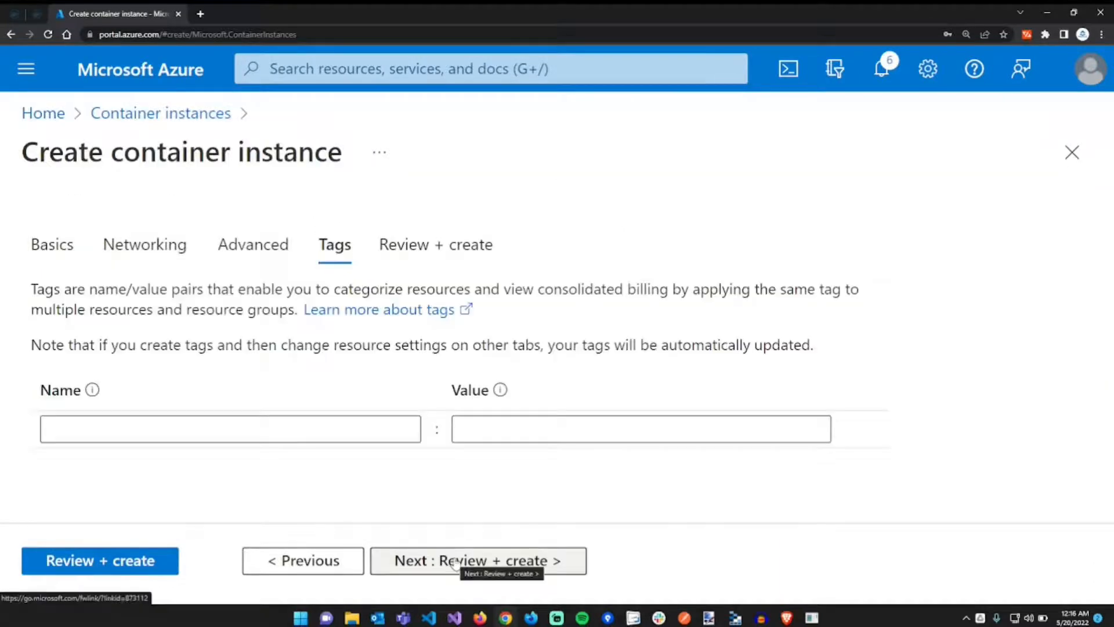
- Review the app-joomla settings and create the container instance in rg-projects
click(455, 560)
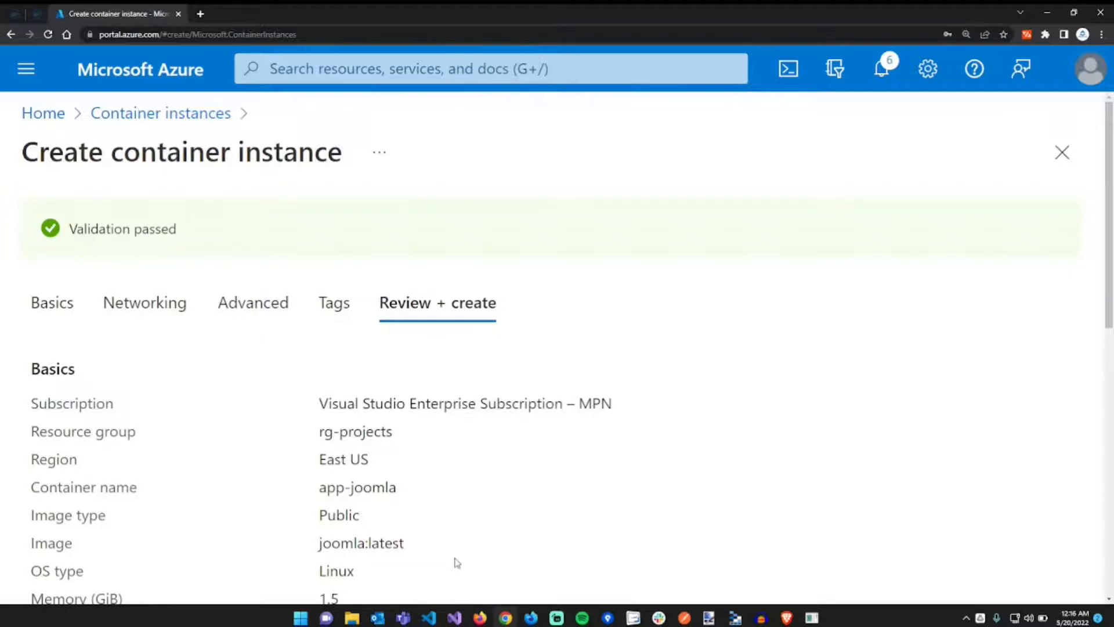
scroll(457, 562, down, 10)
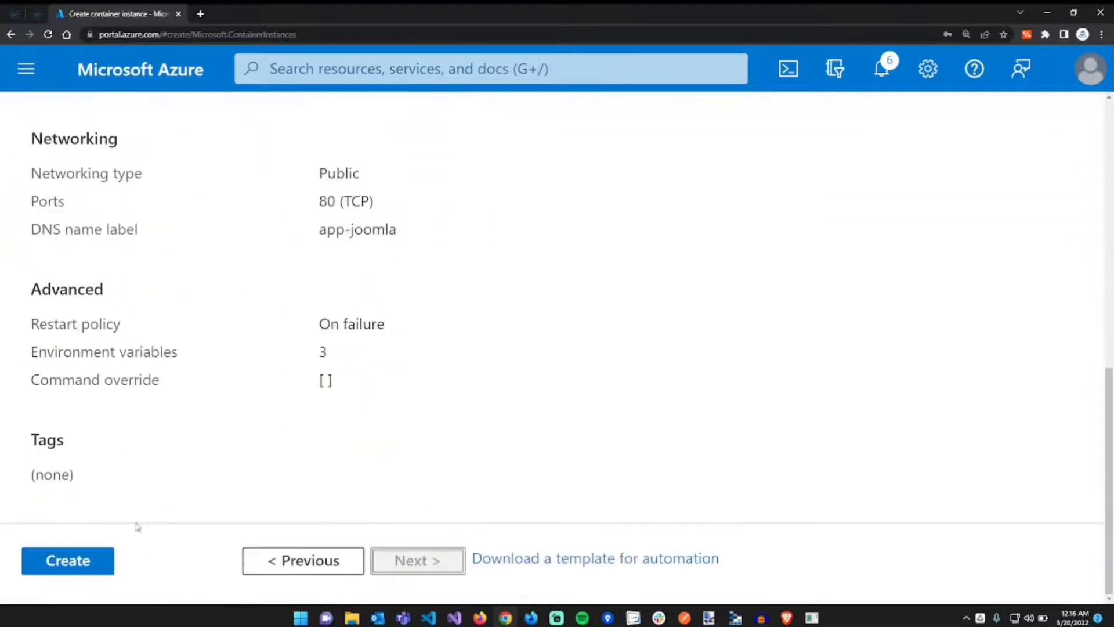
click(97, 556)
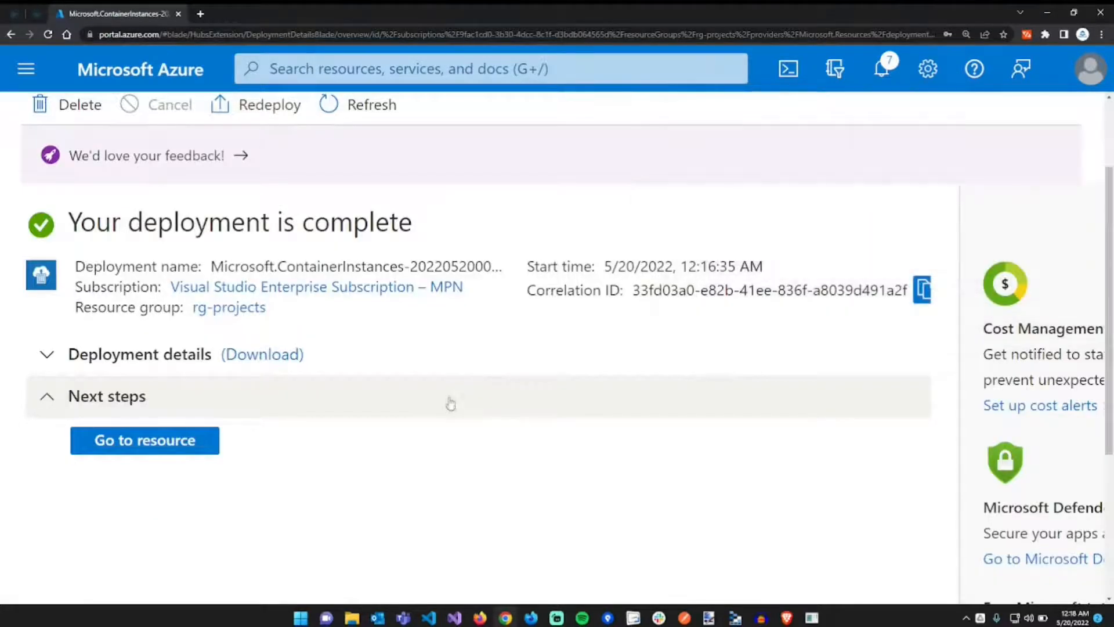
- Open the app-joomla container instance and copy its FQDN app-joomla.eastus.azurecontainer.io
click(199, 453)
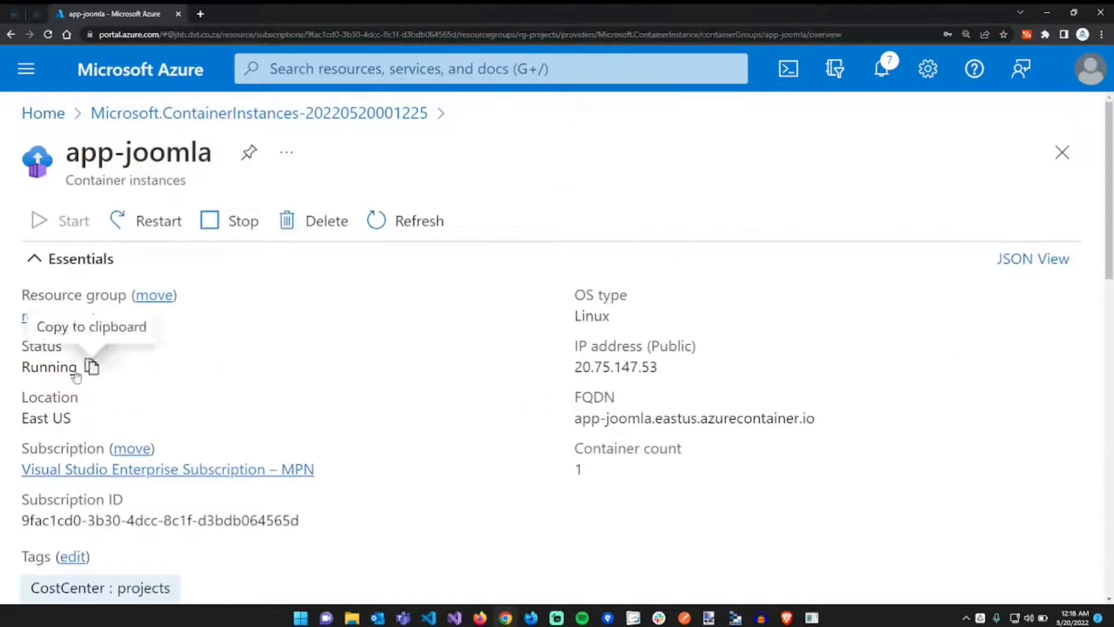
double_click(52, 367)
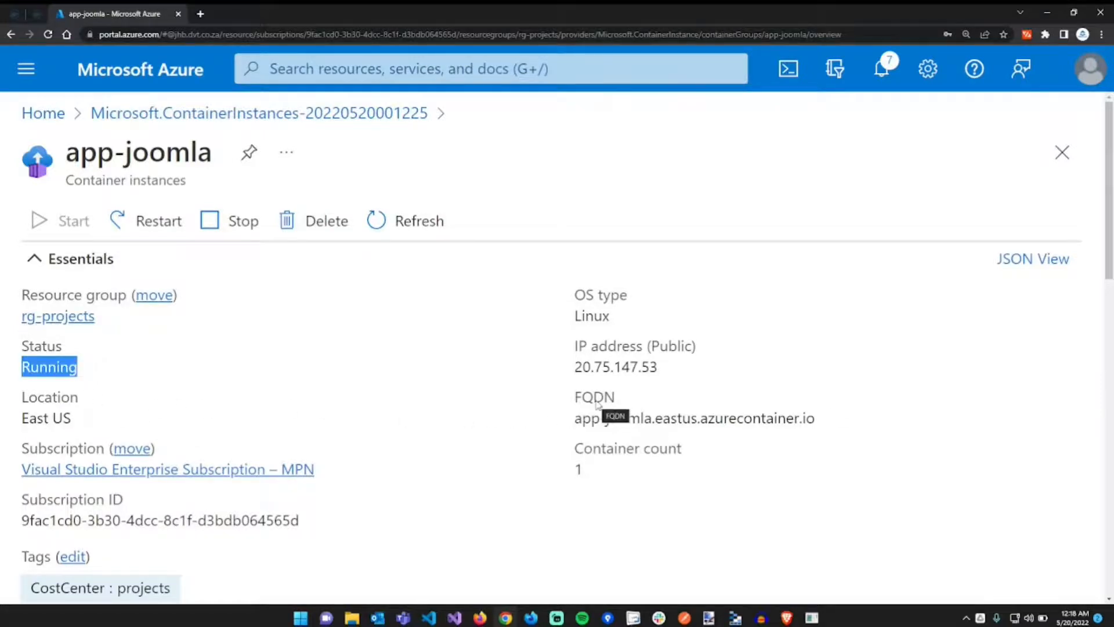
mouse_move(595, 425)
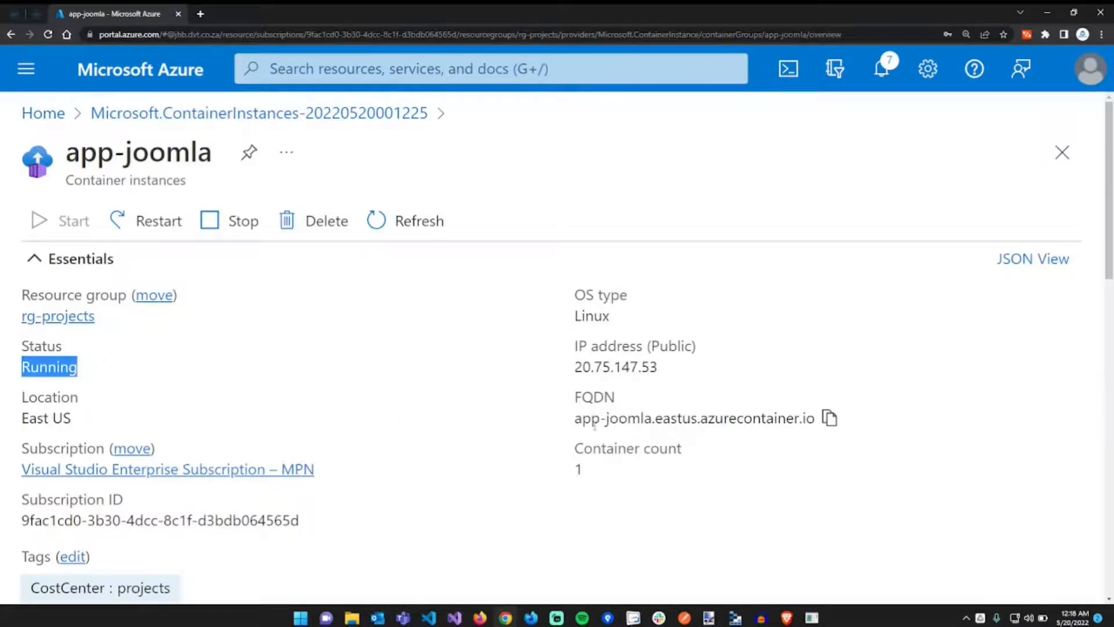
click(829, 417)
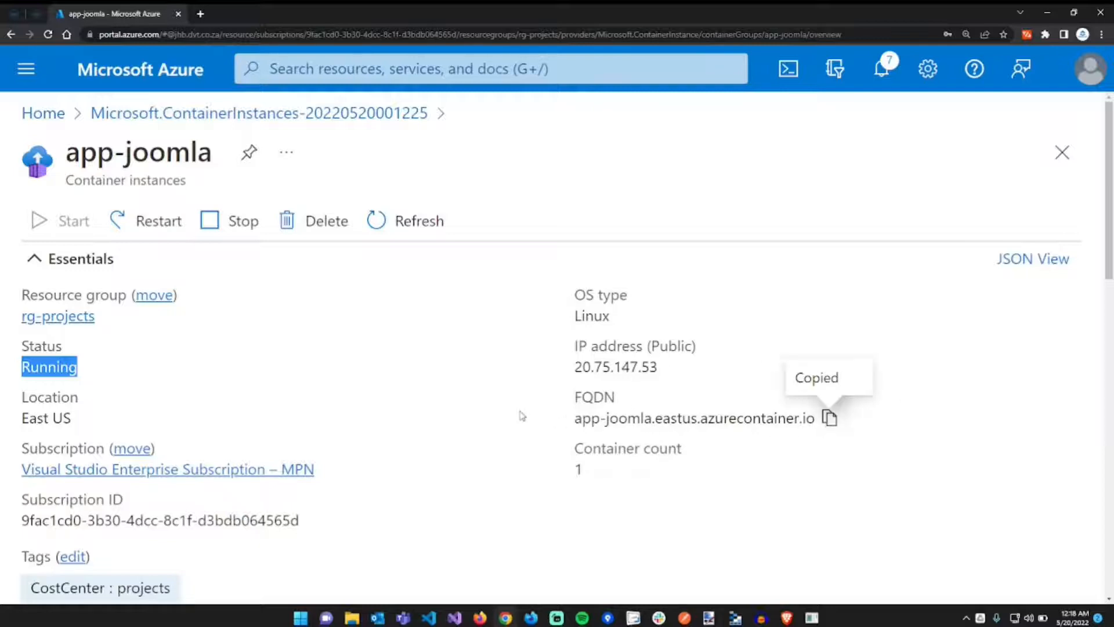
click(360, 356)
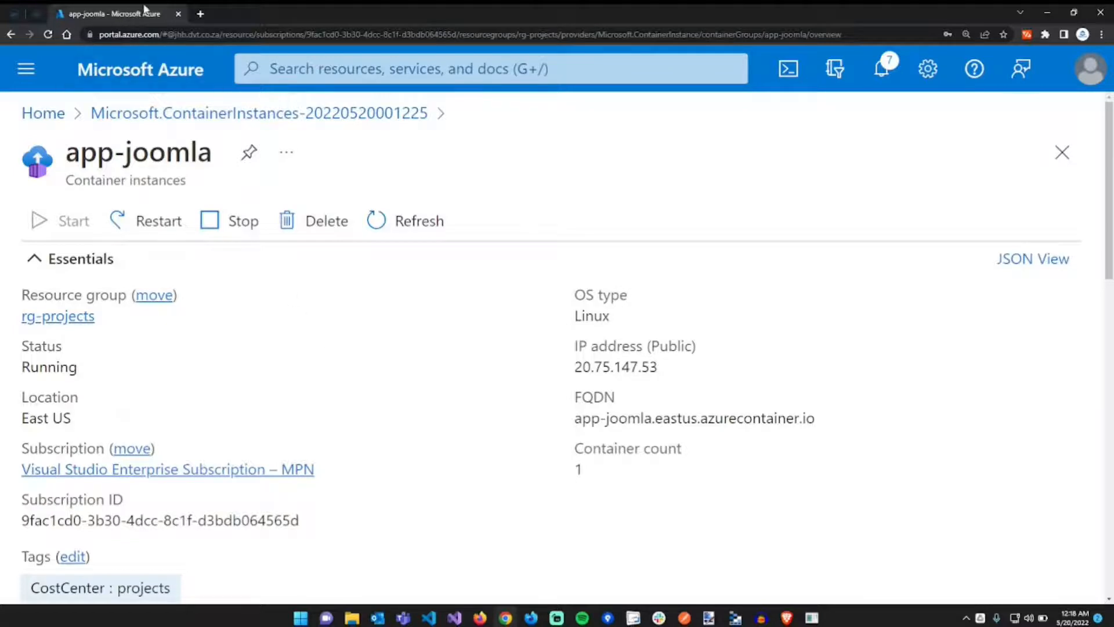
- Load app-joomla.eastus.azurecontainer.io in a new tab, reload after it times out, and return to Azure
click(200, 13)
key(ctrl+v)
key(Return)
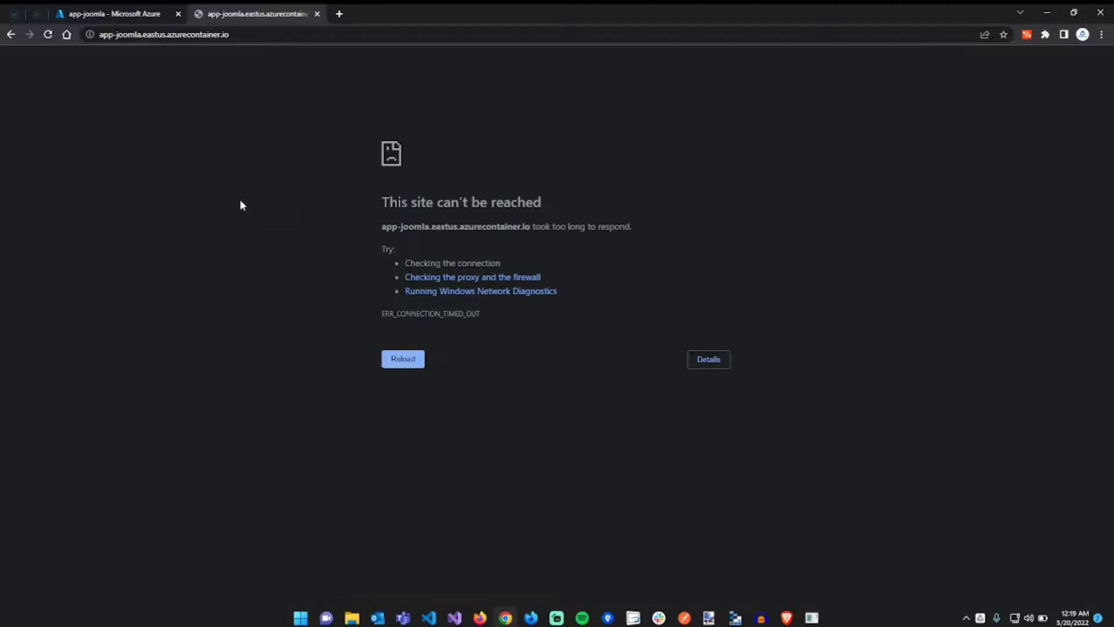
key(F5)
click(127, 15)
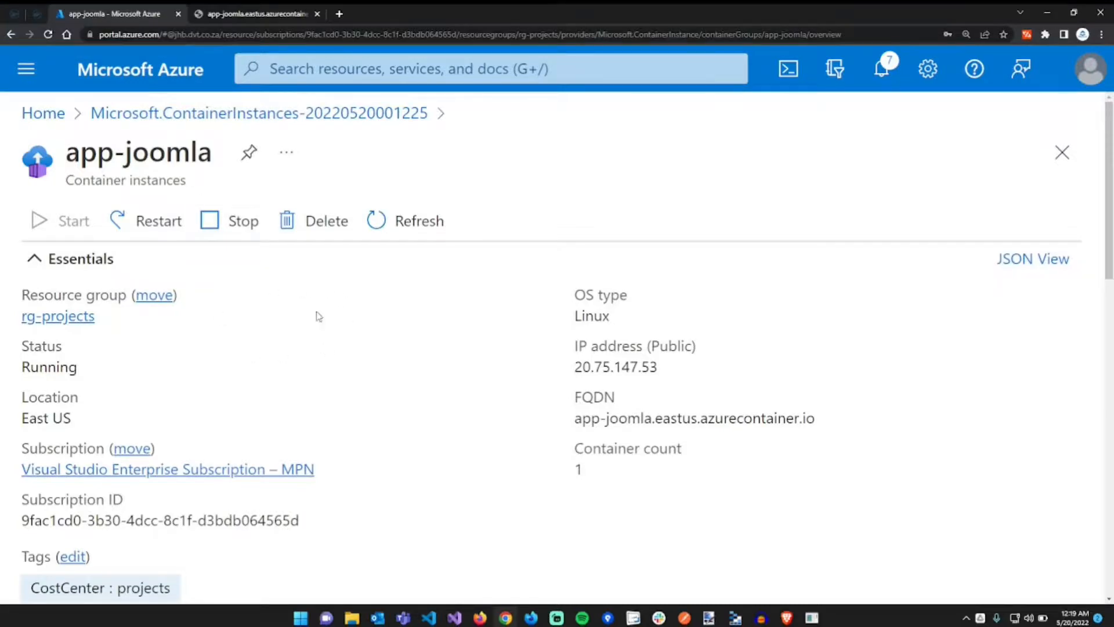
- Zoom the portal out one step and open app-joomla's Containers page under Settings
scroll(363, 323, down, 3)
scroll(364, 323, down, 10)
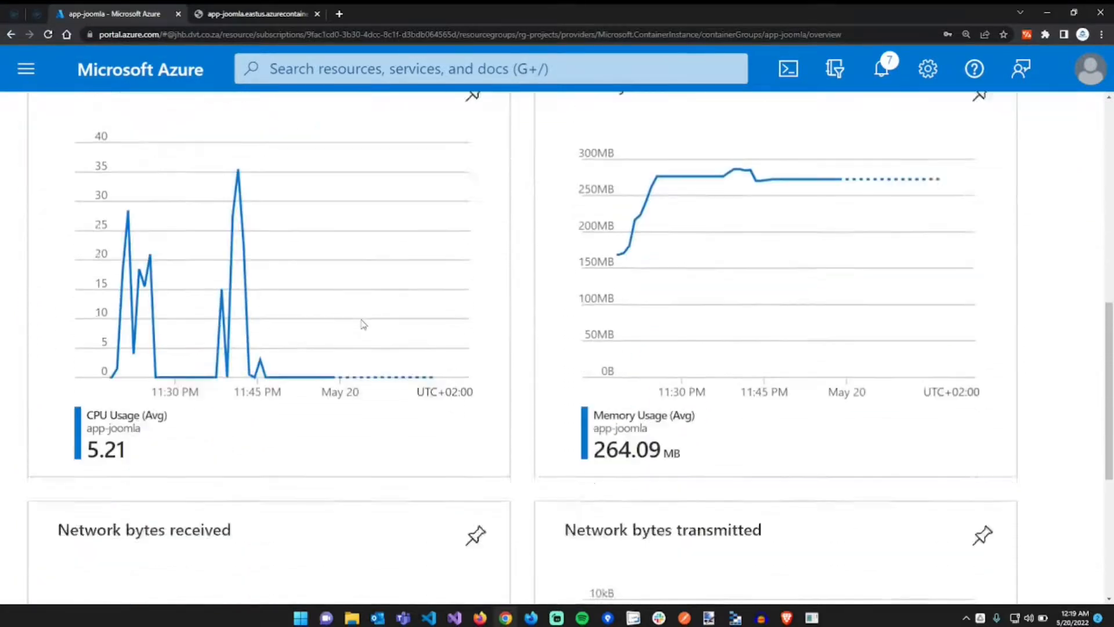
scroll(364, 322, up, 6)
scroll(363, 322, up, 7)
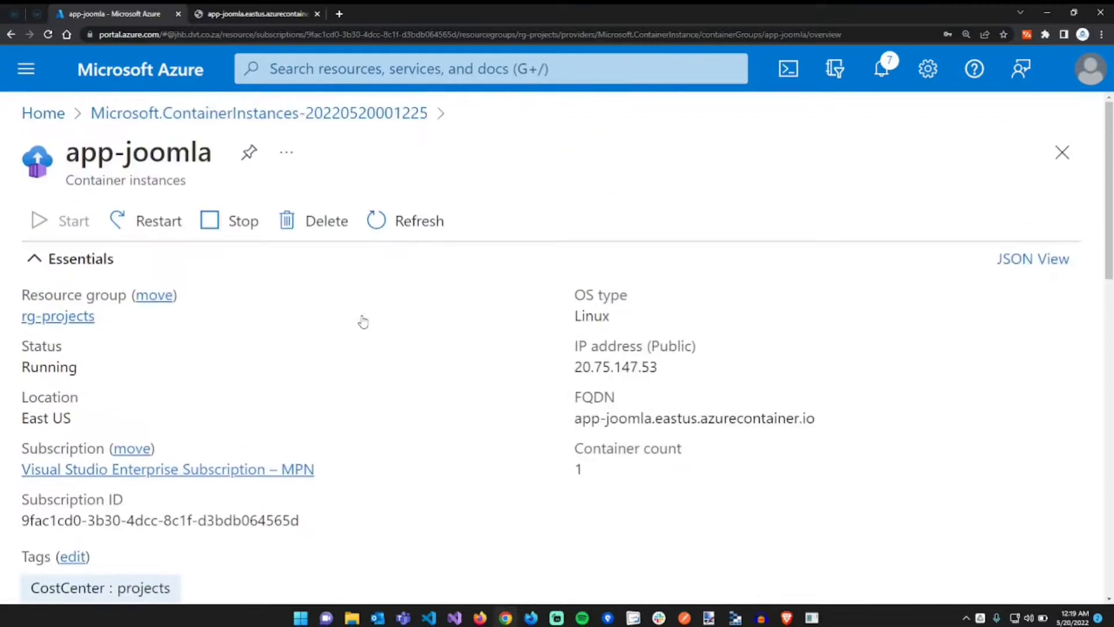
key(ctrl+minus)
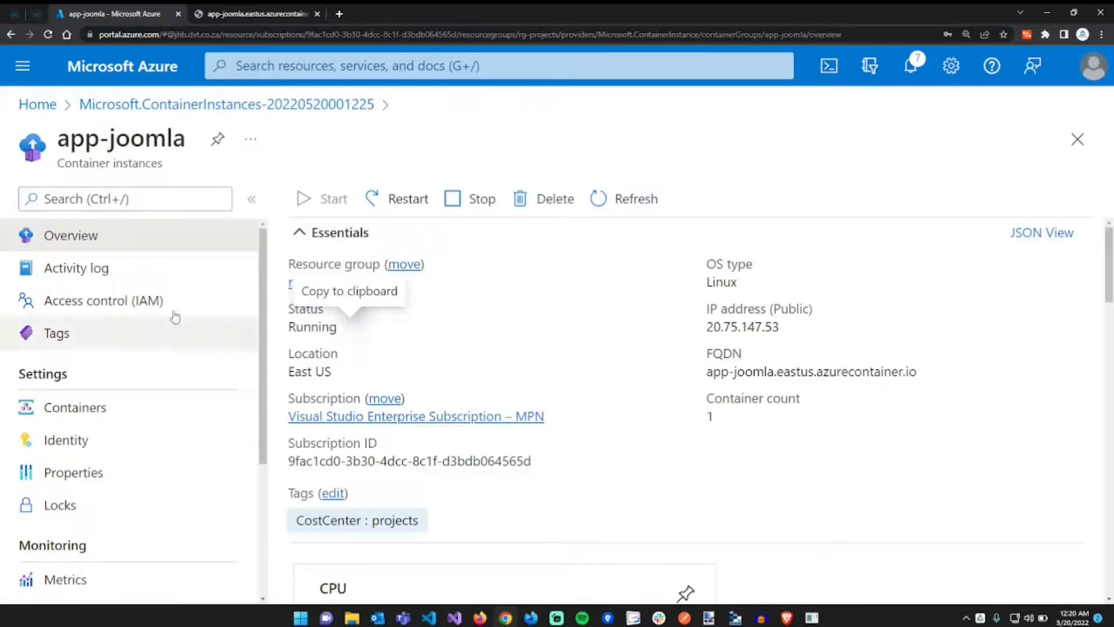
scroll(162, 360, down, 1)
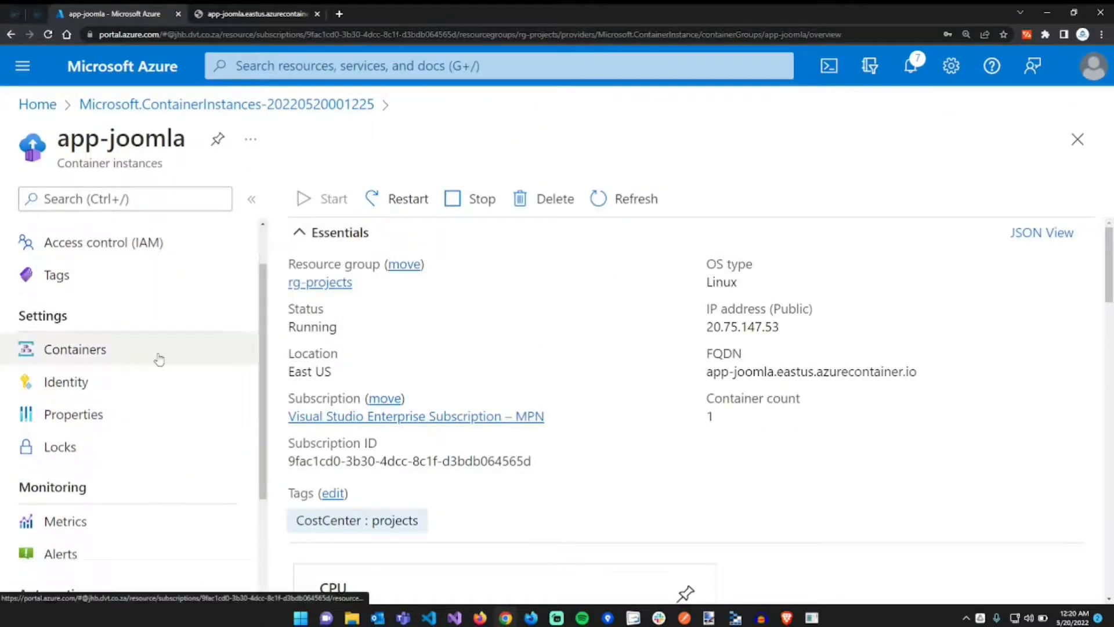
scroll(141, 377, up, 1)
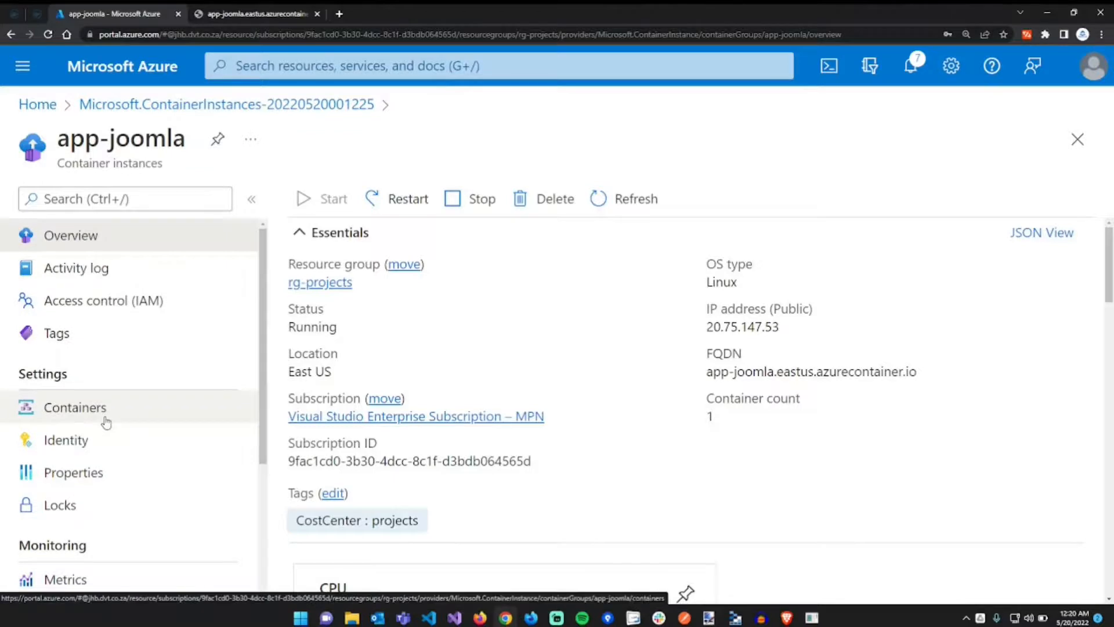
click(106, 422)
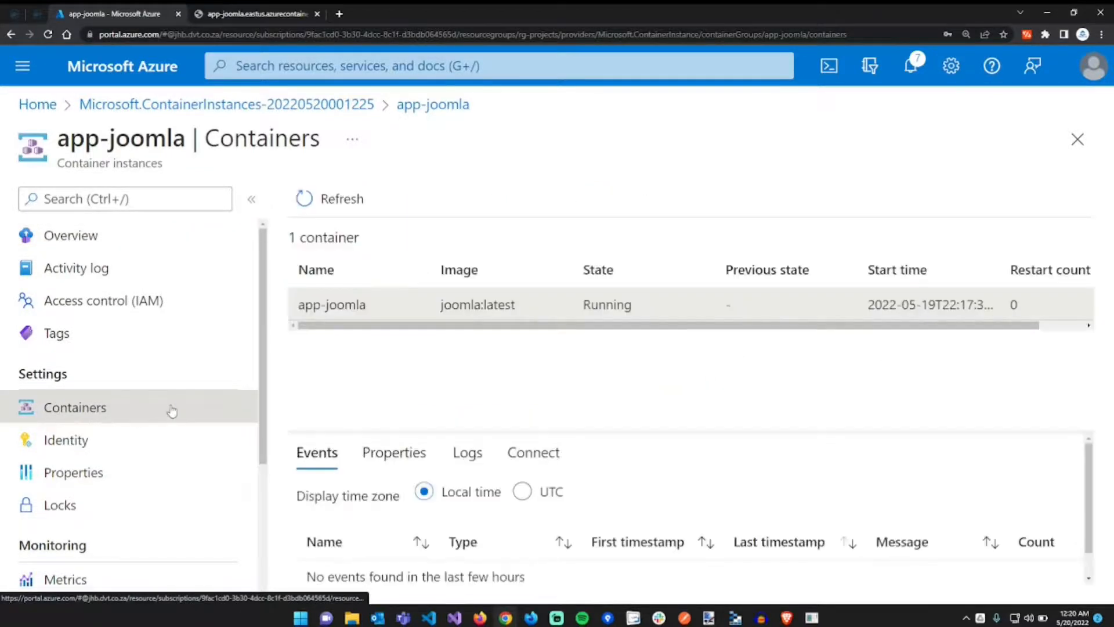
- Show the app-joomla logs in an enlarged panel, marking the Joomla database and copied-files lines
click(467, 453)
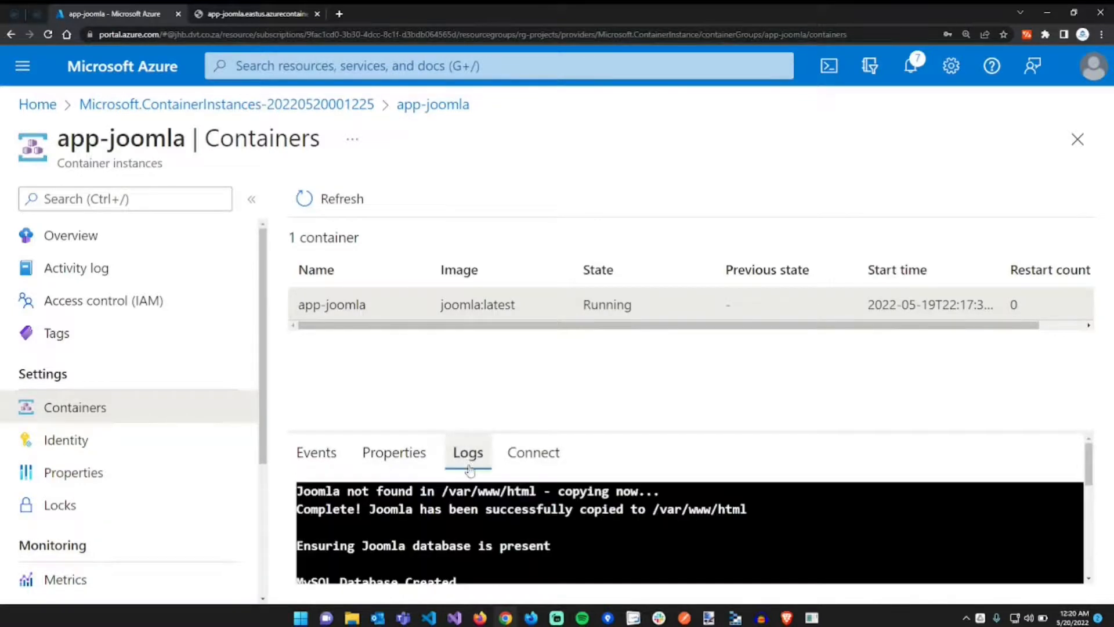
drag(677, 435, 687, 337)
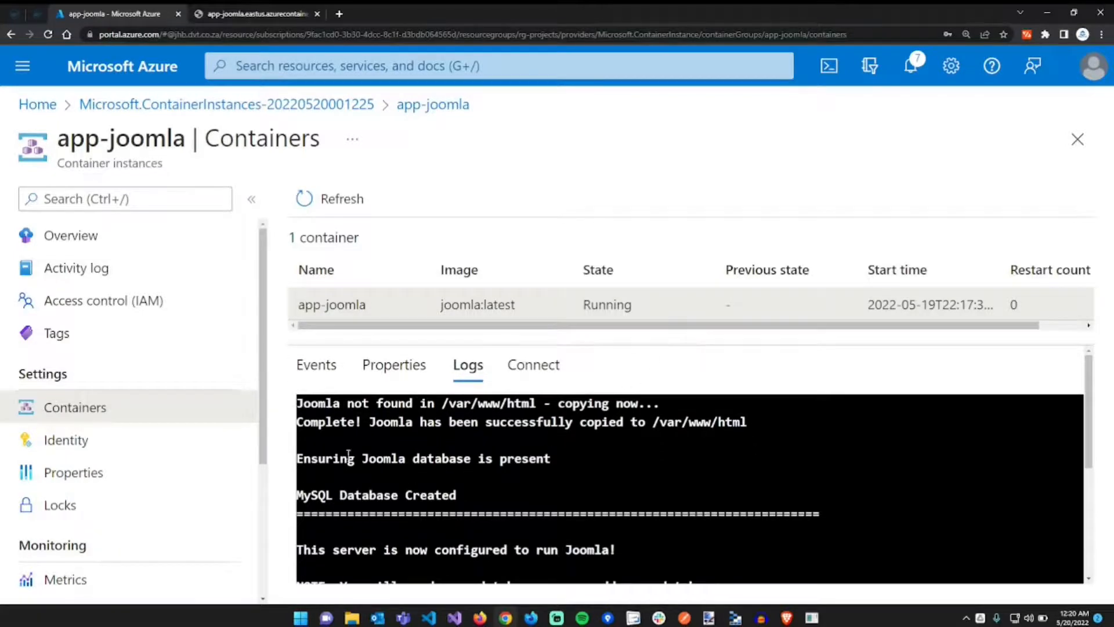
drag(341, 456, 532, 456)
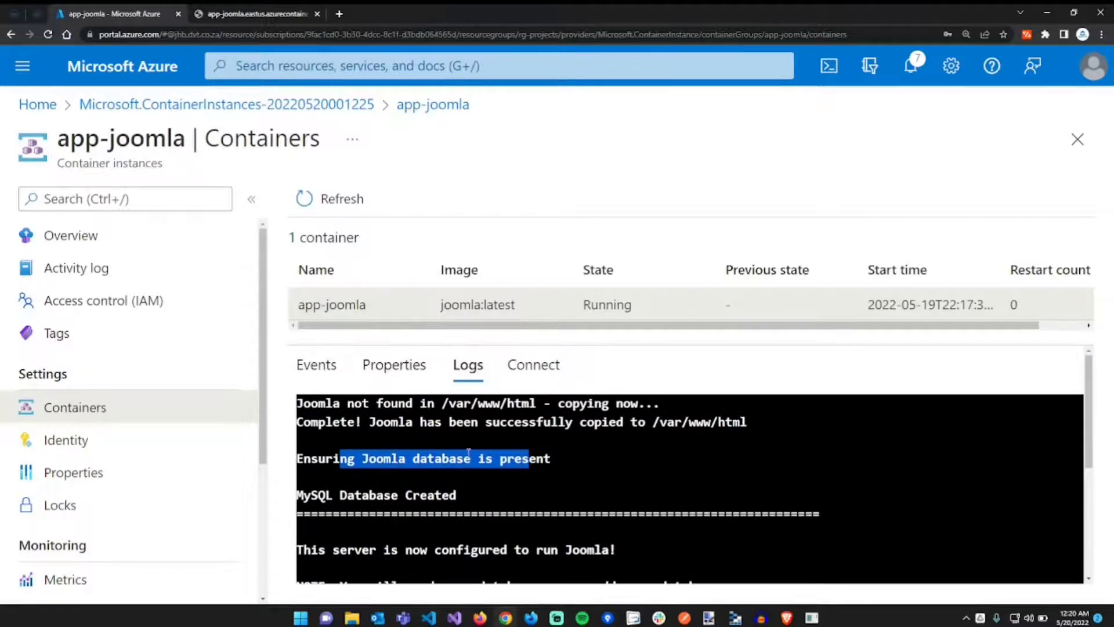
drag(334, 406, 665, 423)
click(627, 461)
- Scroll through the remaining log output, then return to the Joomla site's browser tab
scroll(626, 461, down, 3)
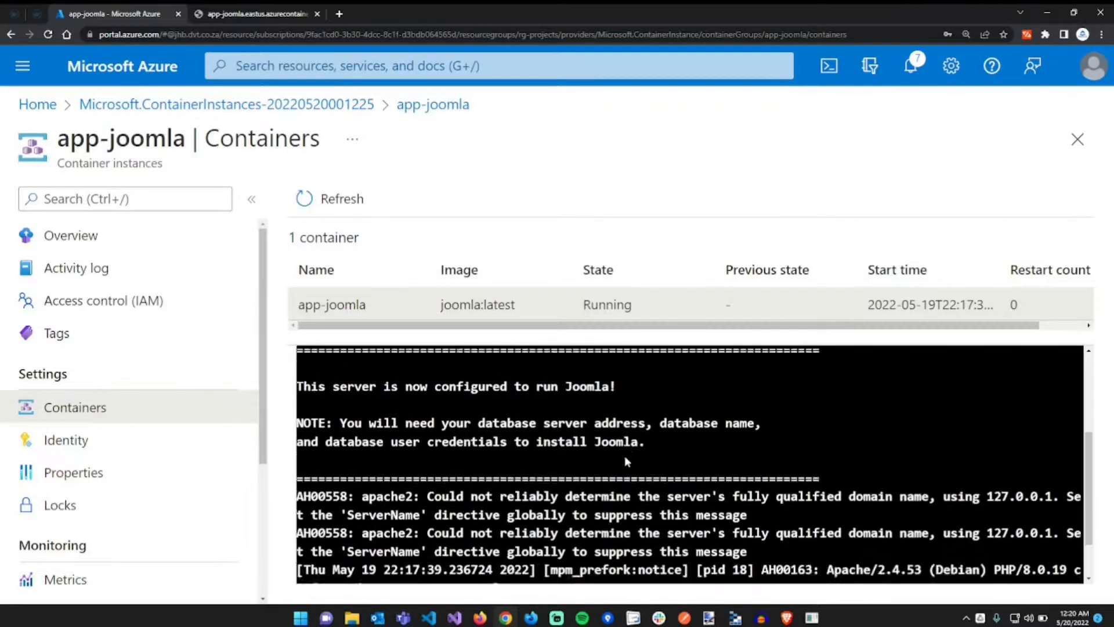
scroll(627, 462, down, 1)
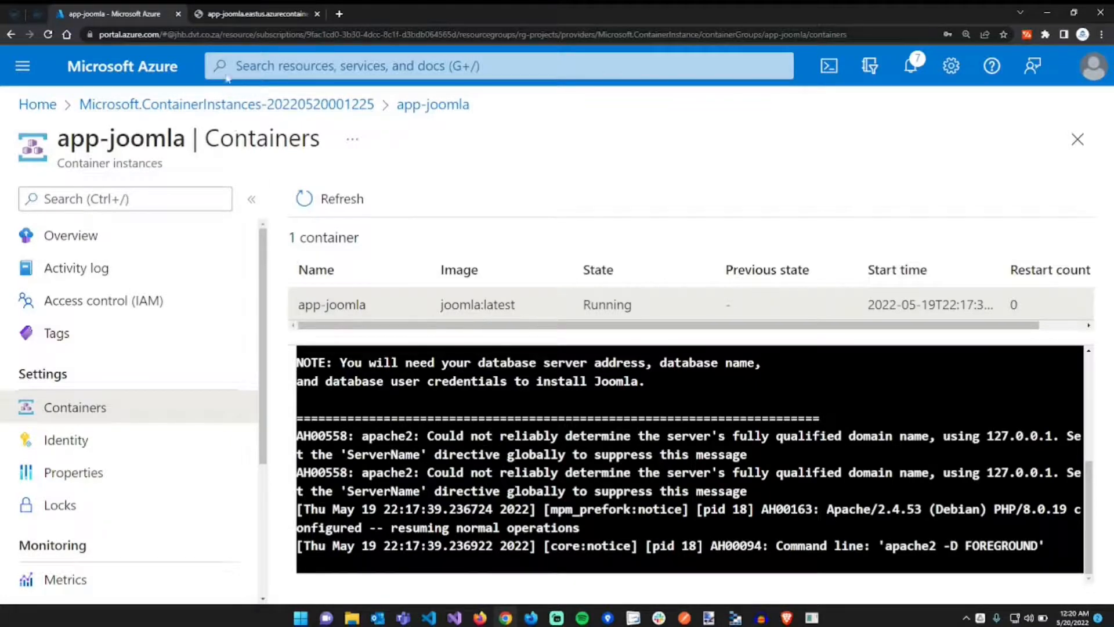
click(255, 13)
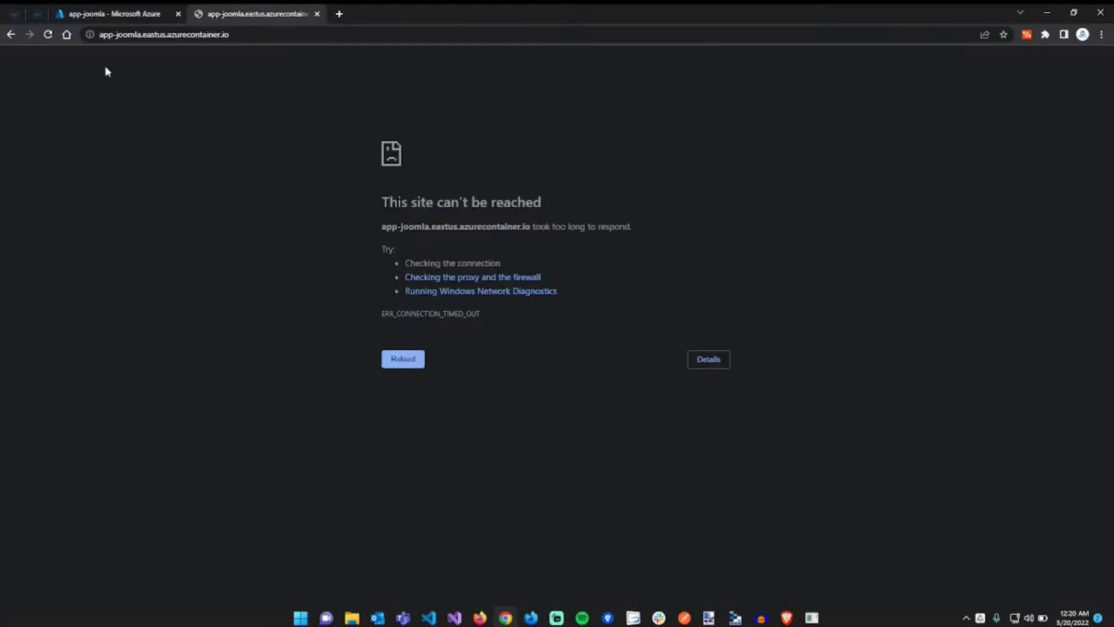
- Reload the Joomla installer at the container address and enter 'Marvijo Software' as site name
click(52, 35)
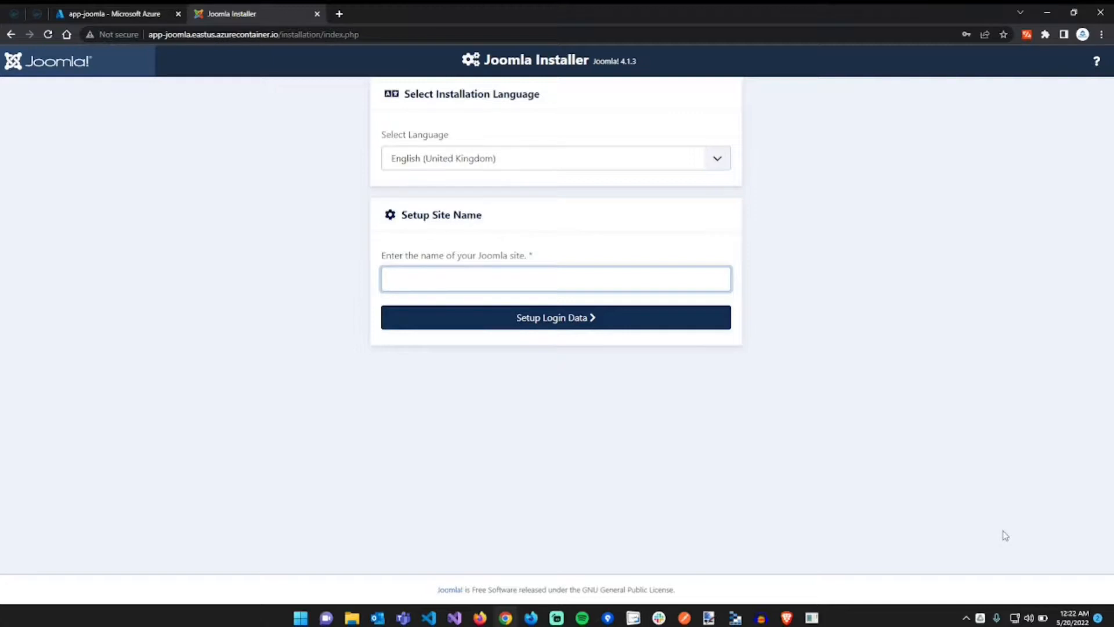
text(Marvijo Software)
- Fill in the Super User's real name, username, pasted password and the account's e-mail address
click(646, 319)
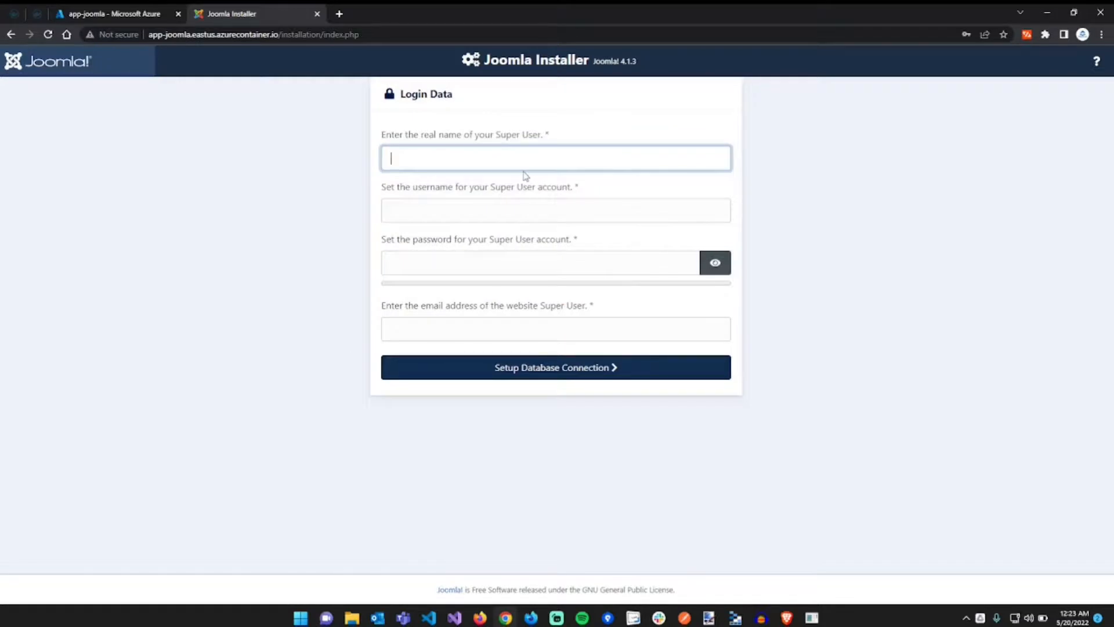
text(marvijo)
key(Tab)
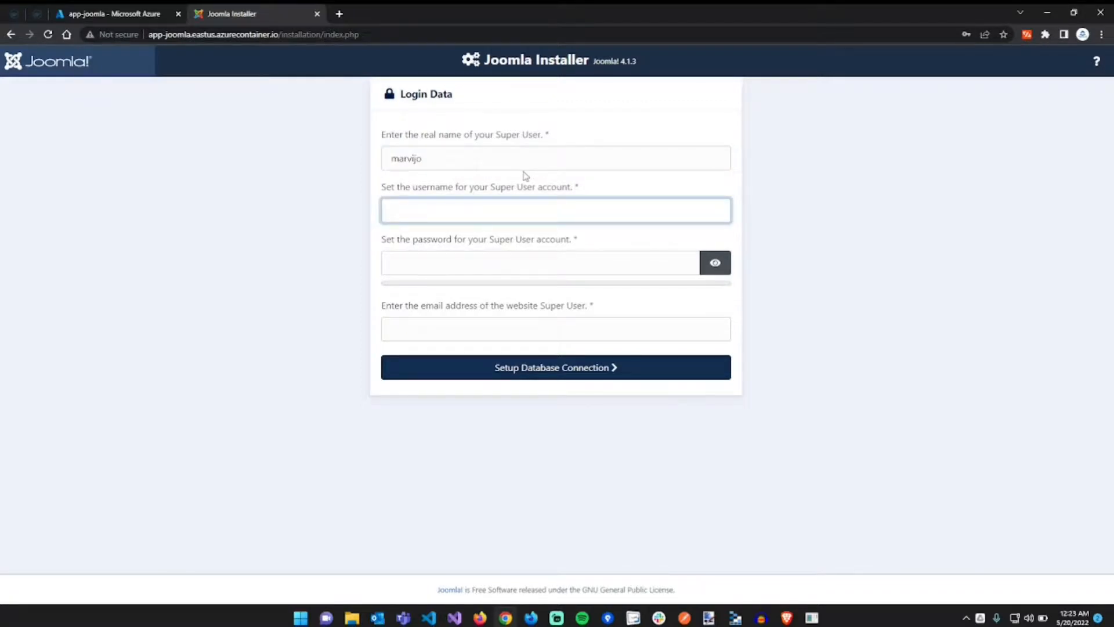
text(marvijo)
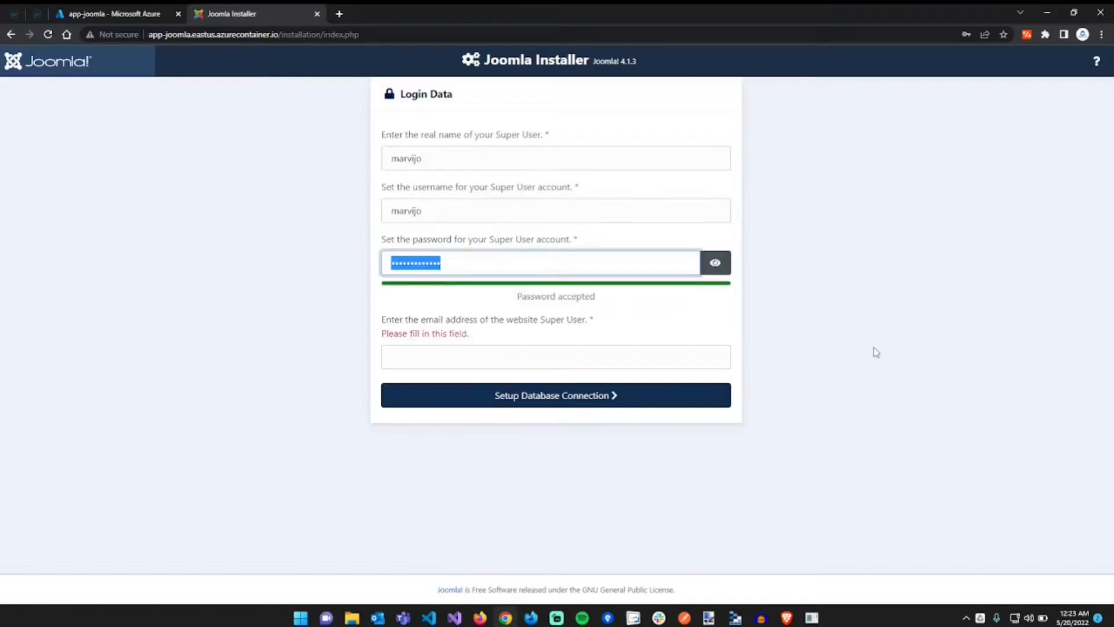
key(BackSpace)
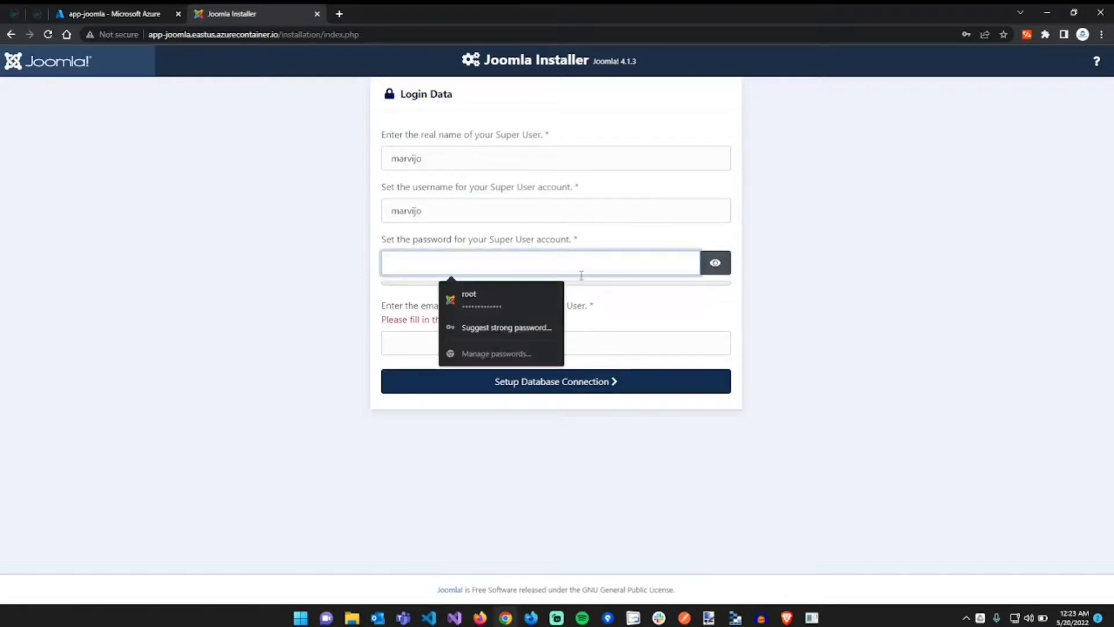
key(ctrl+v)
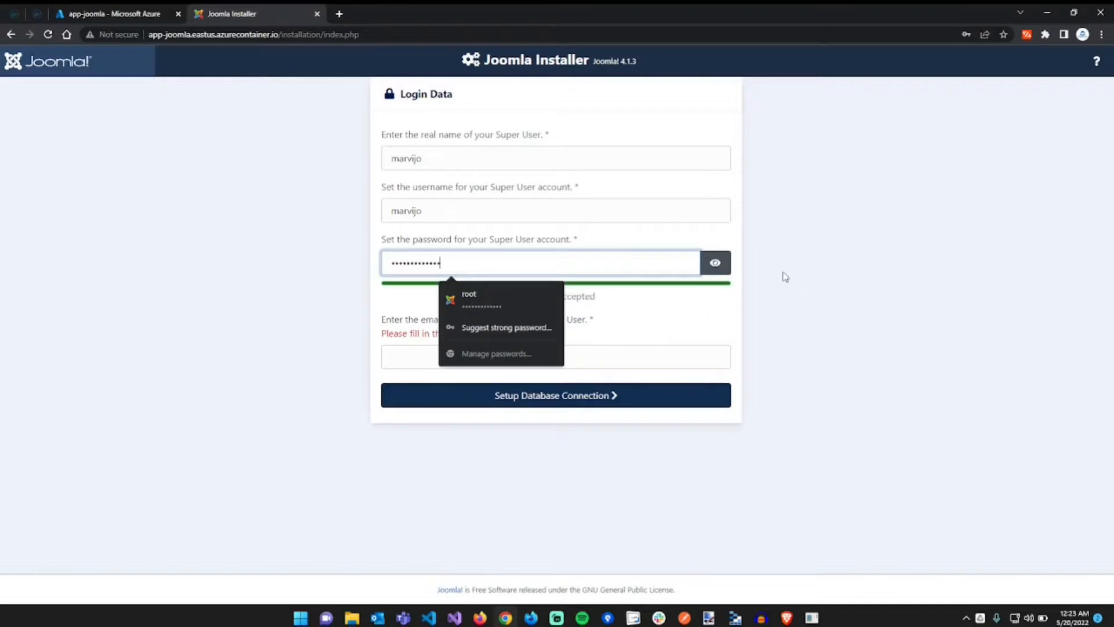
click(813, 348)
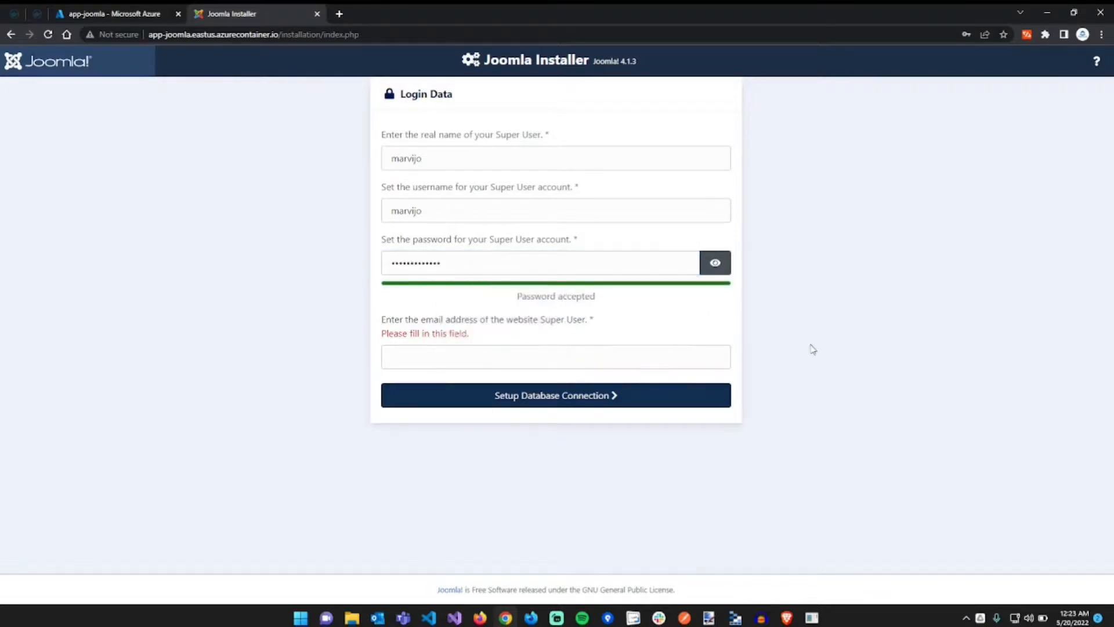
click(486, 365)
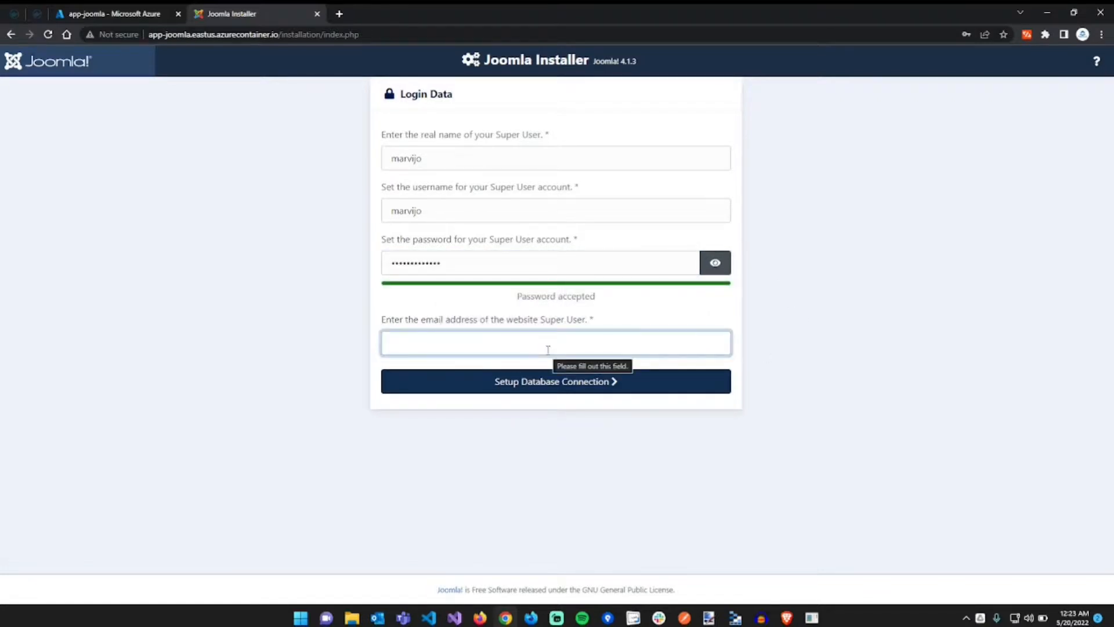
text(marvin)
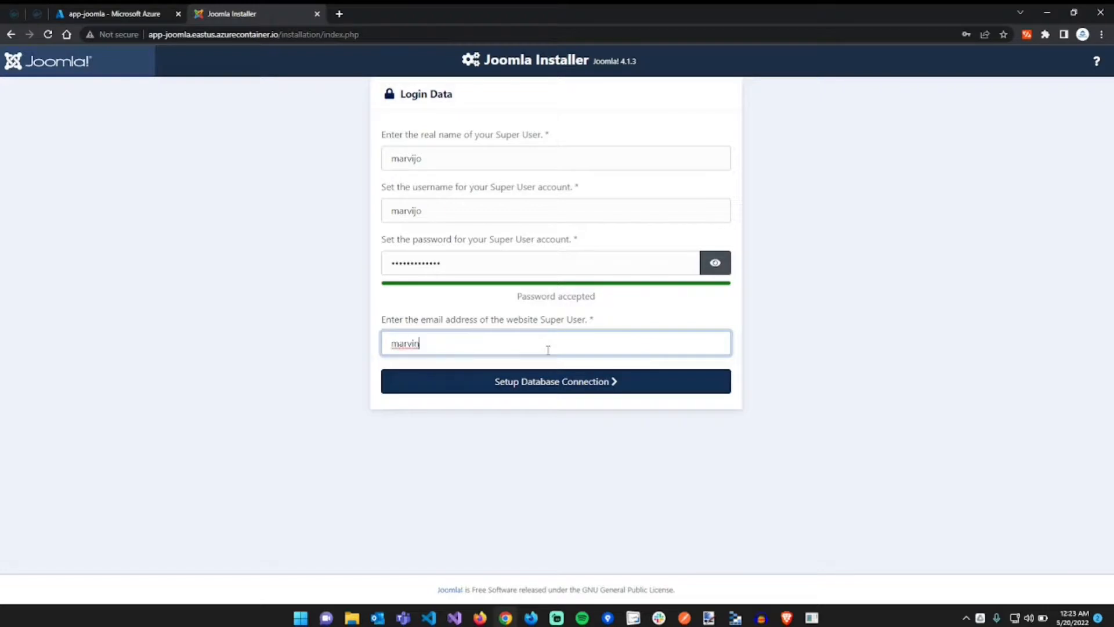
text(@example.com)
- Continue to database setup and choose MySQL (PDO) as the database type
click(542, 383)
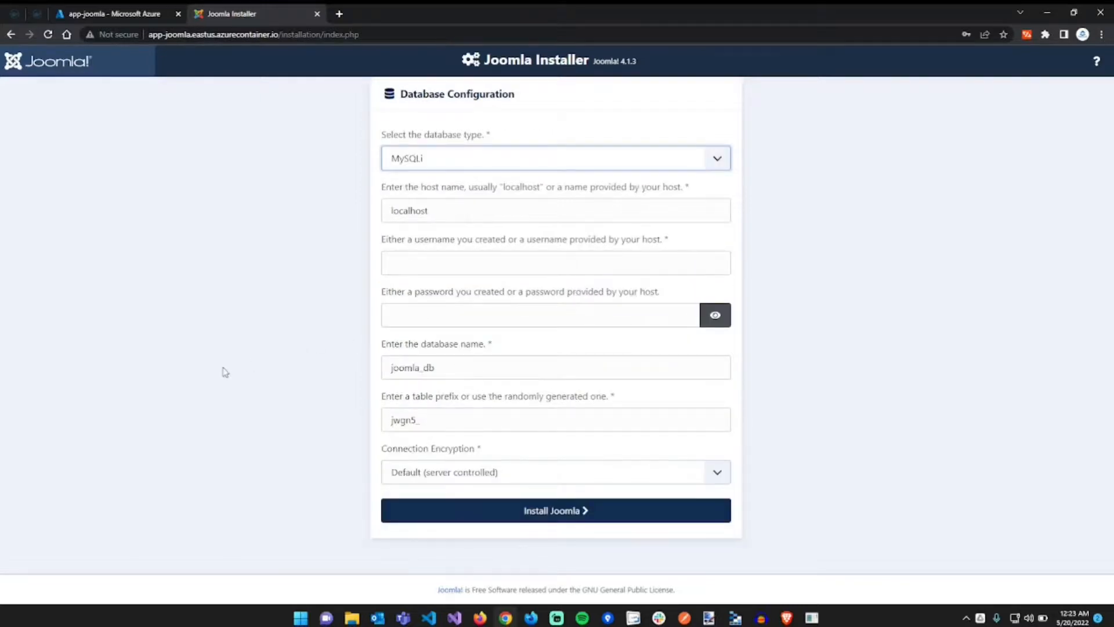
click(440, 157)
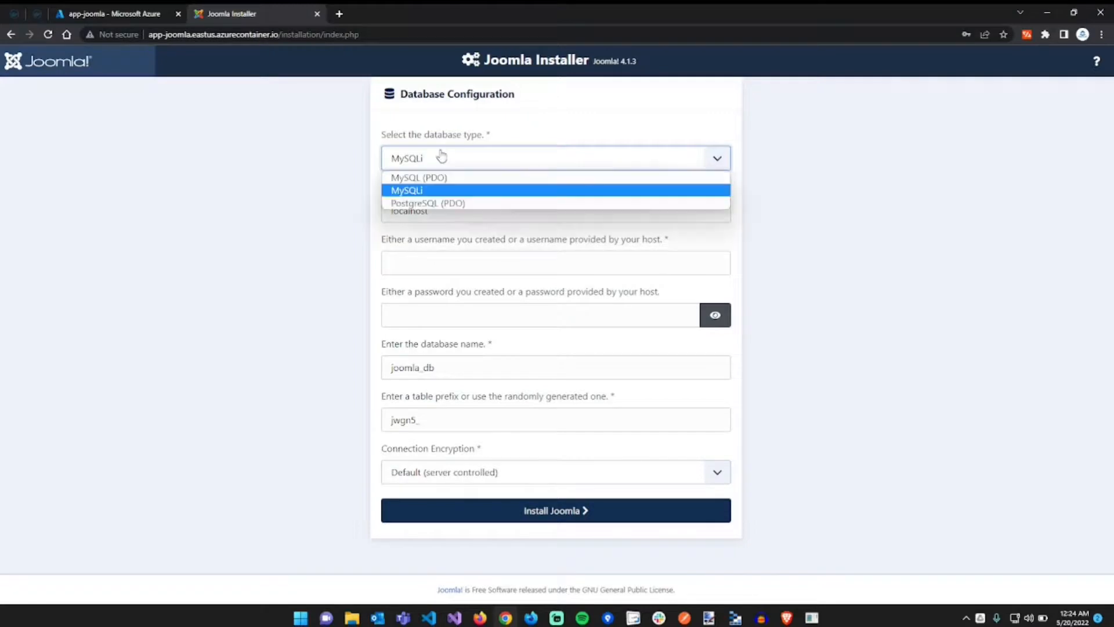
click(459, 181)
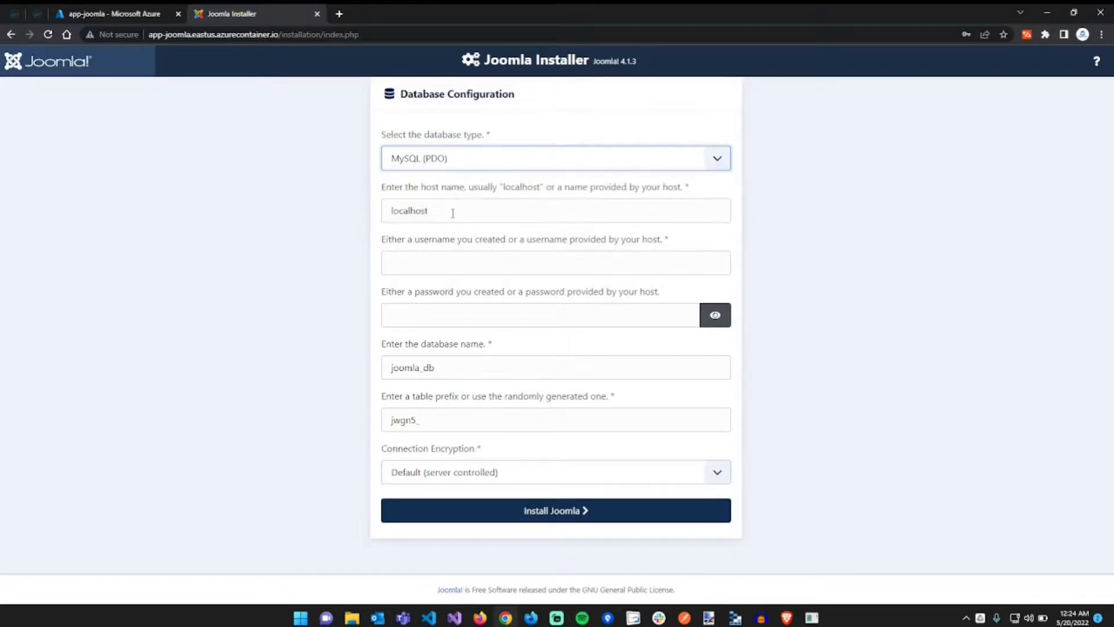
- Replace localhost with mysql-joomla.eastus.azurecontainer.io as the database host
click(453, 212)
drag(453, 213, 265, 224)
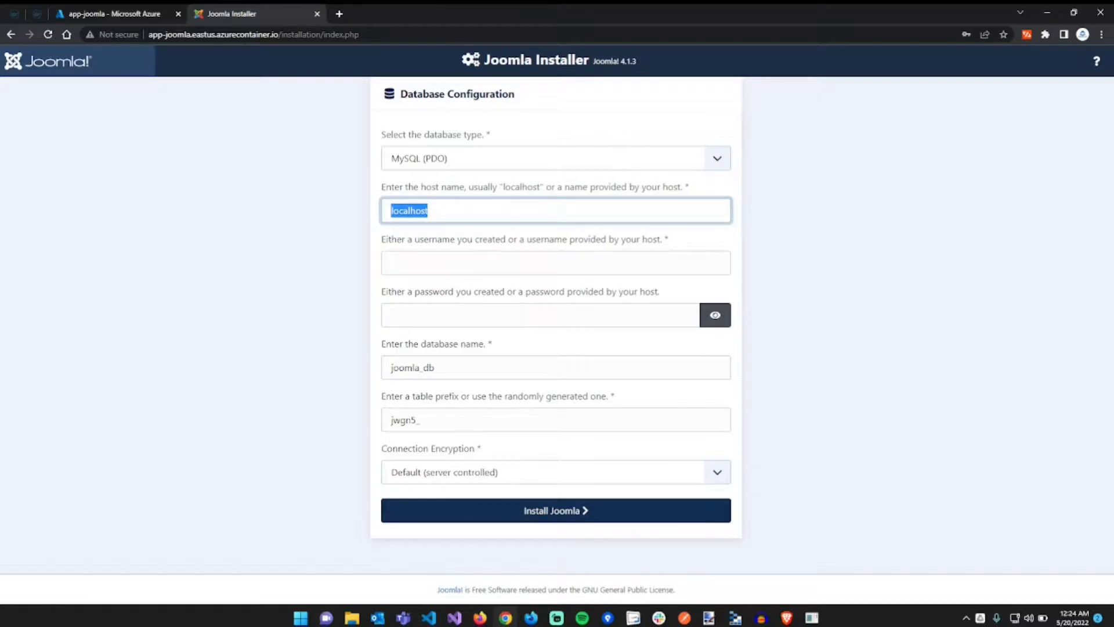
key(alt+Tab)
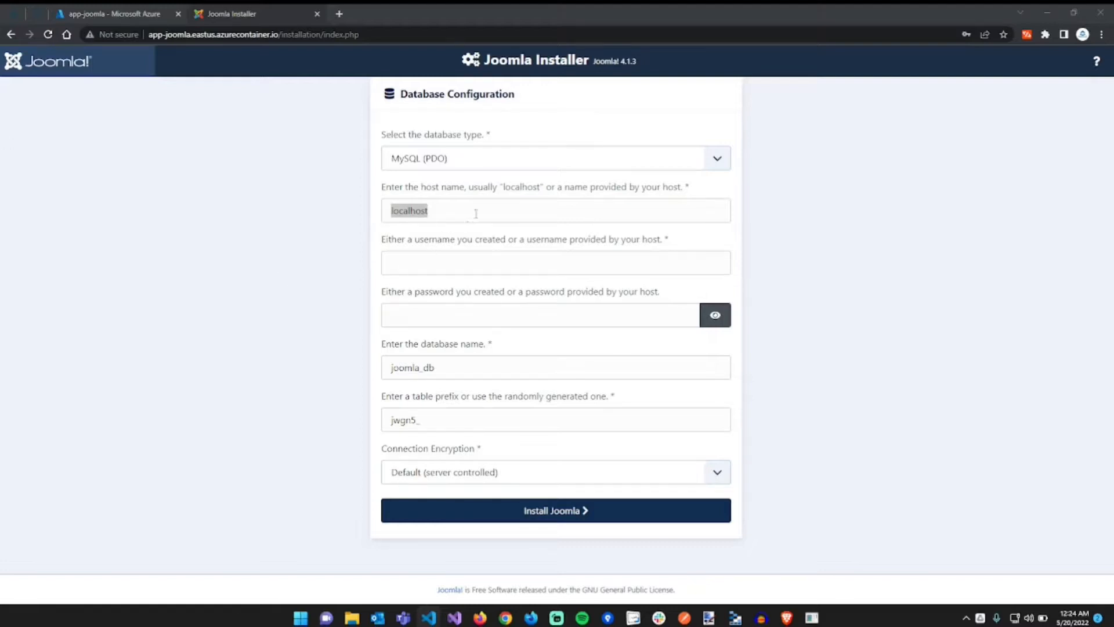
key(alt+Tab)
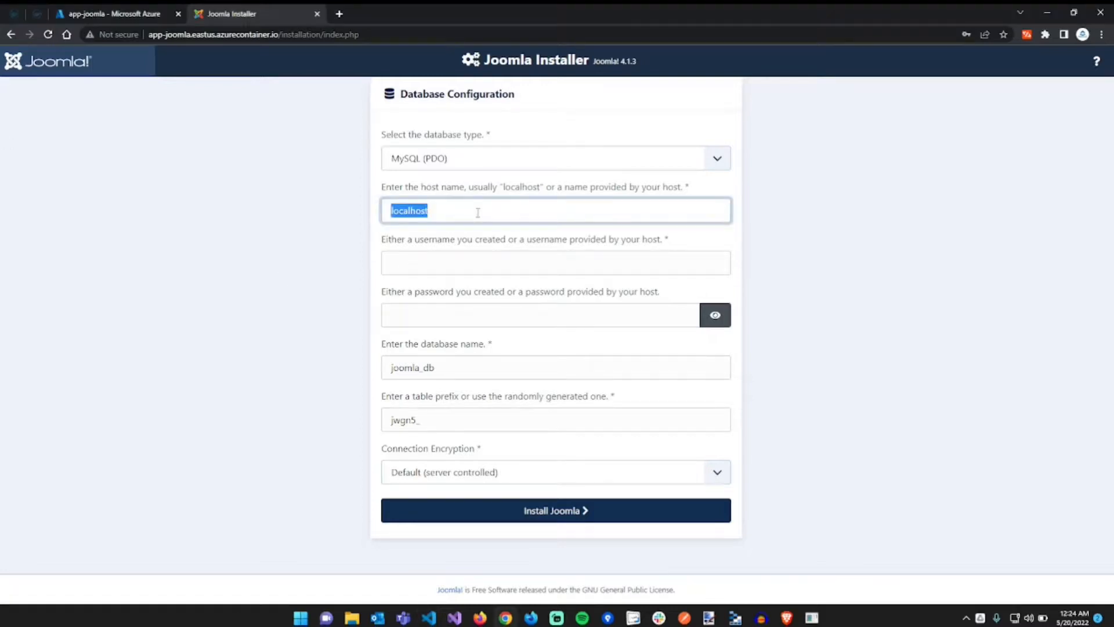
text(mysql-joomla)
text(.eastus.azurecontainer.io)
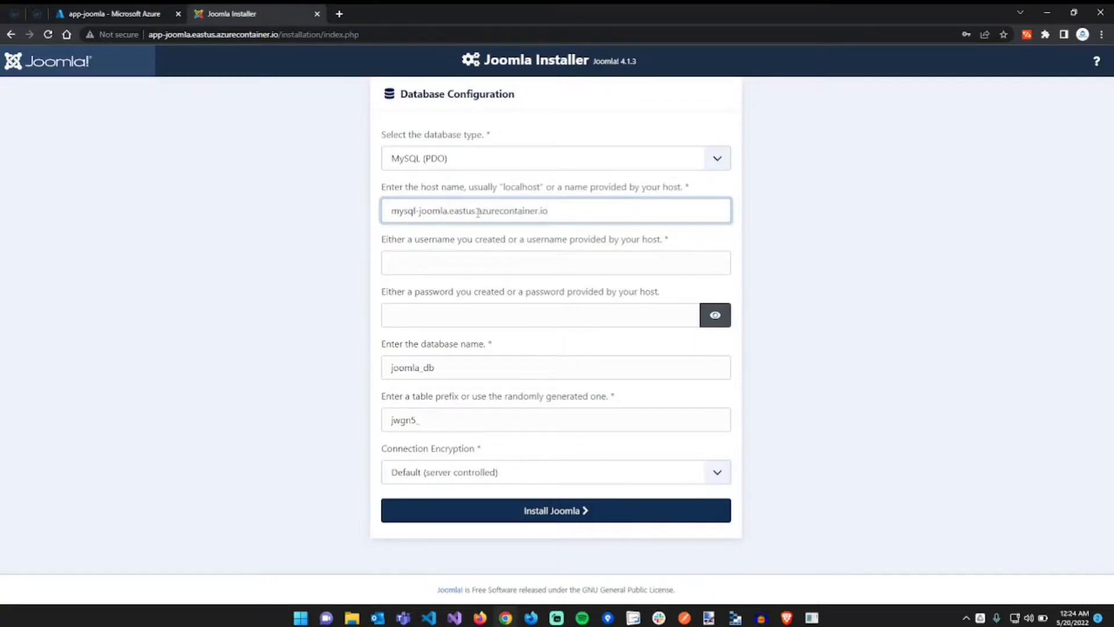
- Enter root as the database username and paste the MySQL password
click(466, 274)
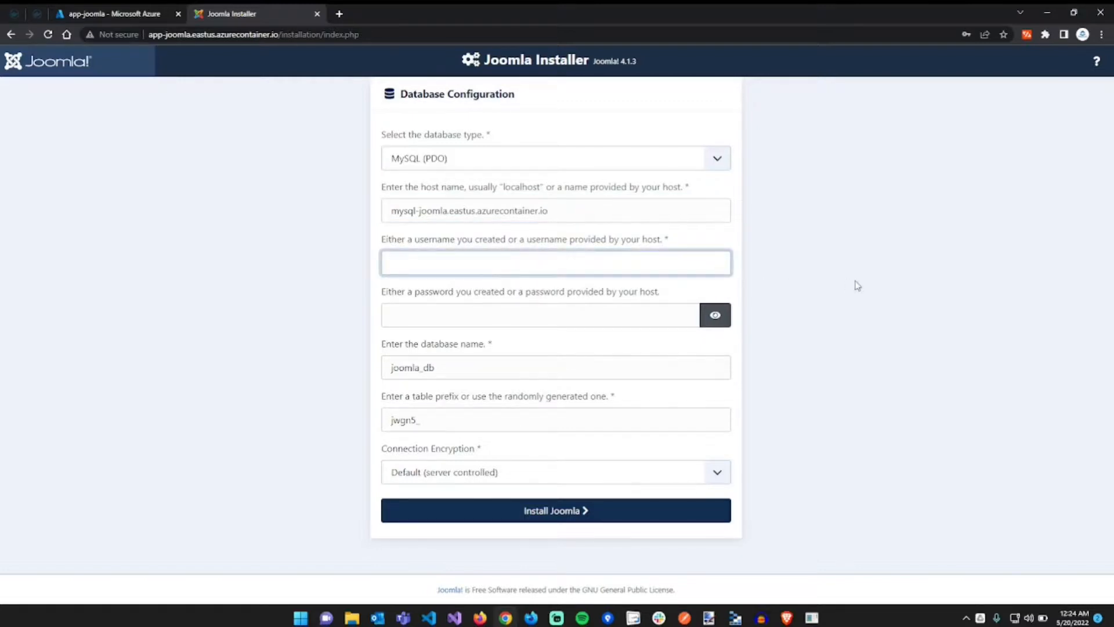
text(root)
key(Tab)
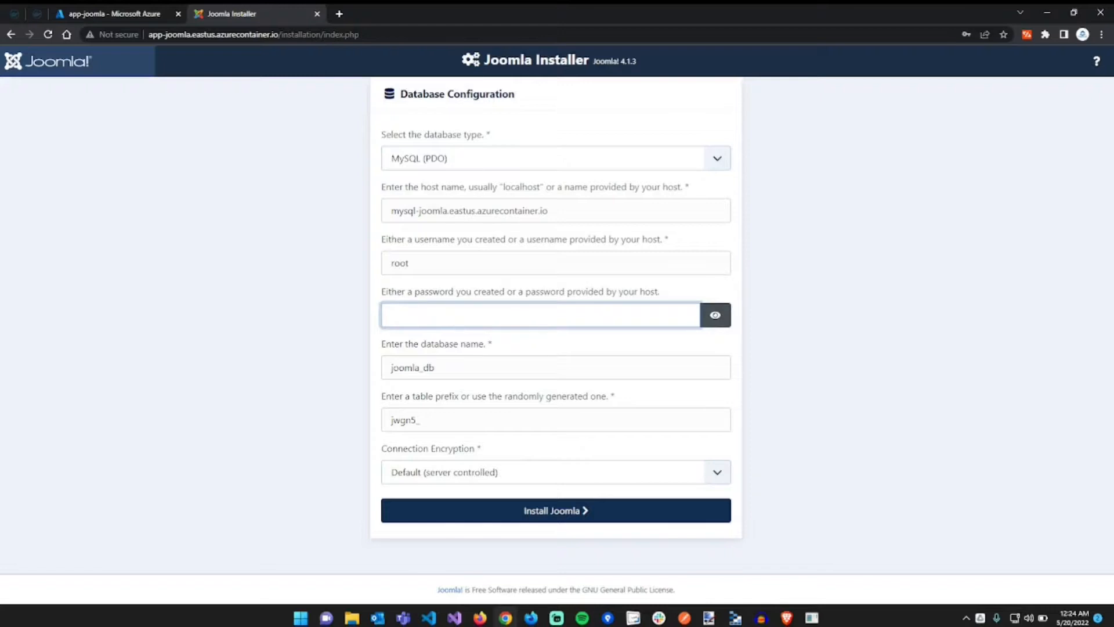
key(alt+Tab)
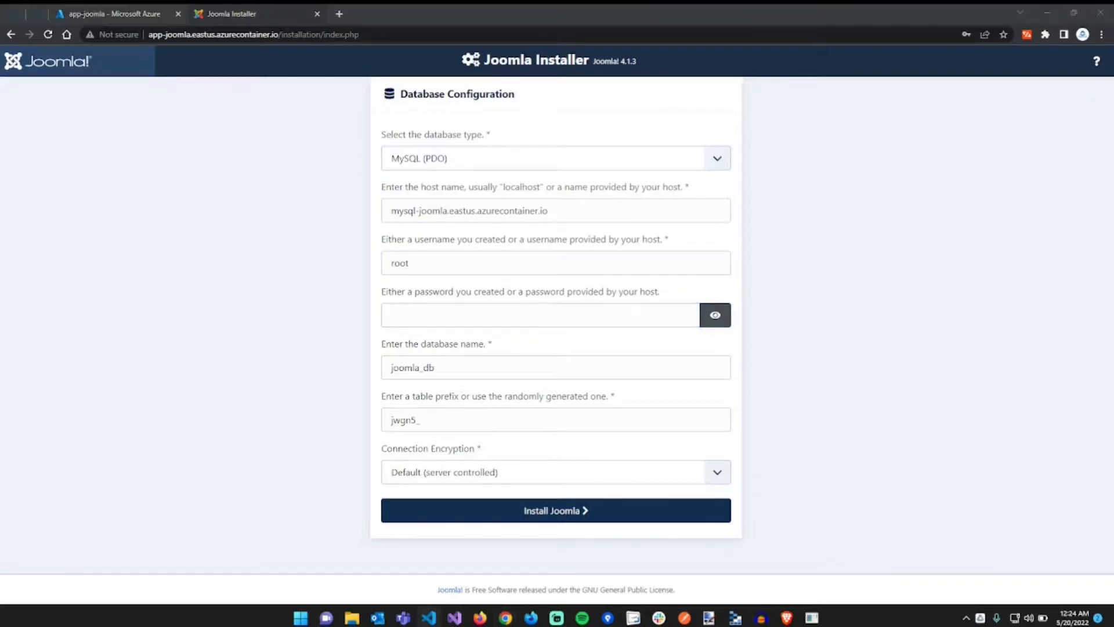
click(605, 308)
key(ctrl+v)
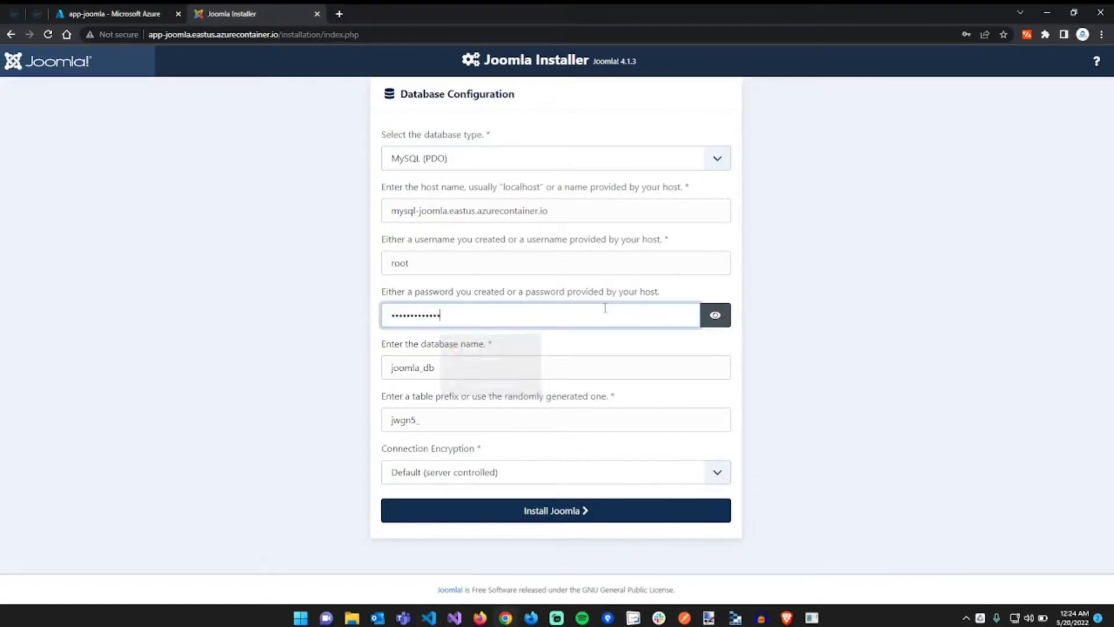
click(789, 350)
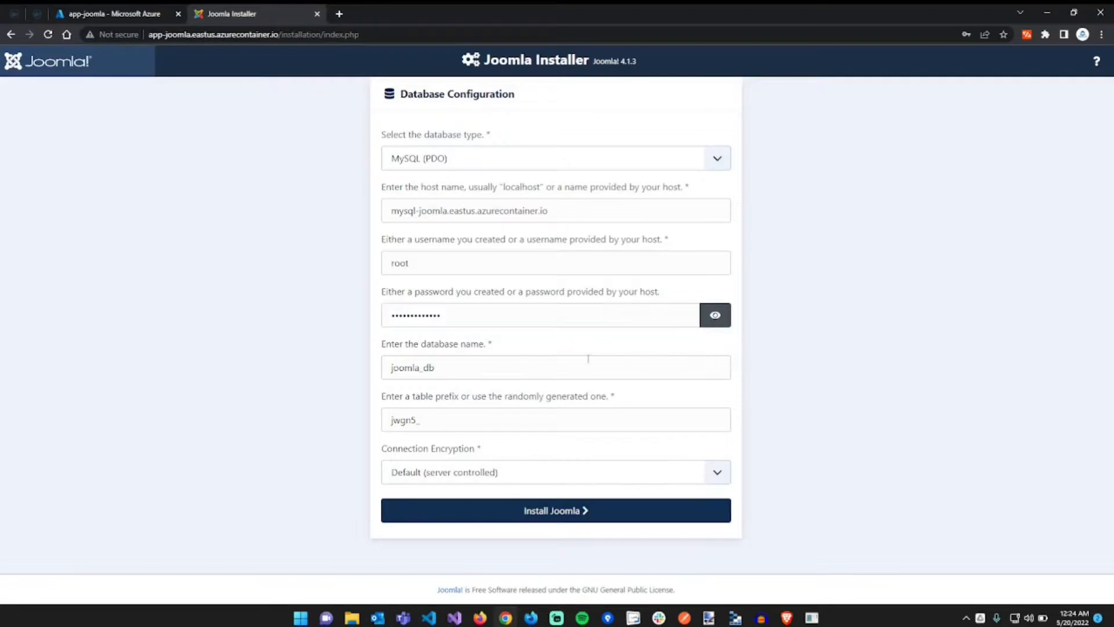
- Set database name mysql-joomla and table prefix site1_, then install Joomla
triple_click(529, 371)
text(my)
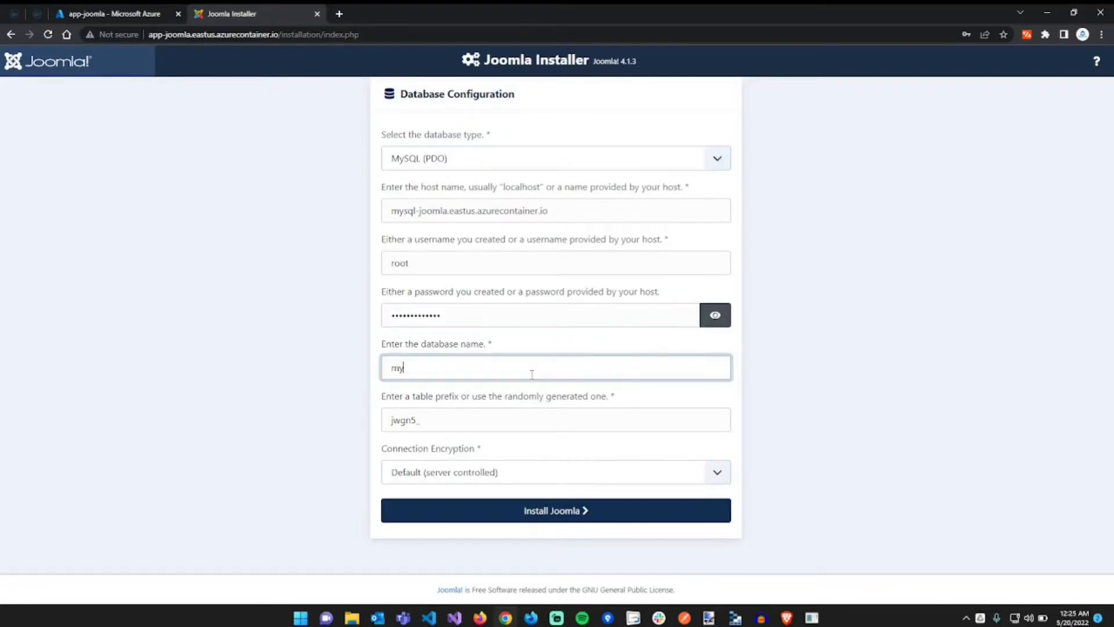
text(sql joomla)
key(Tab)
click(531, 374)
key(Tab)
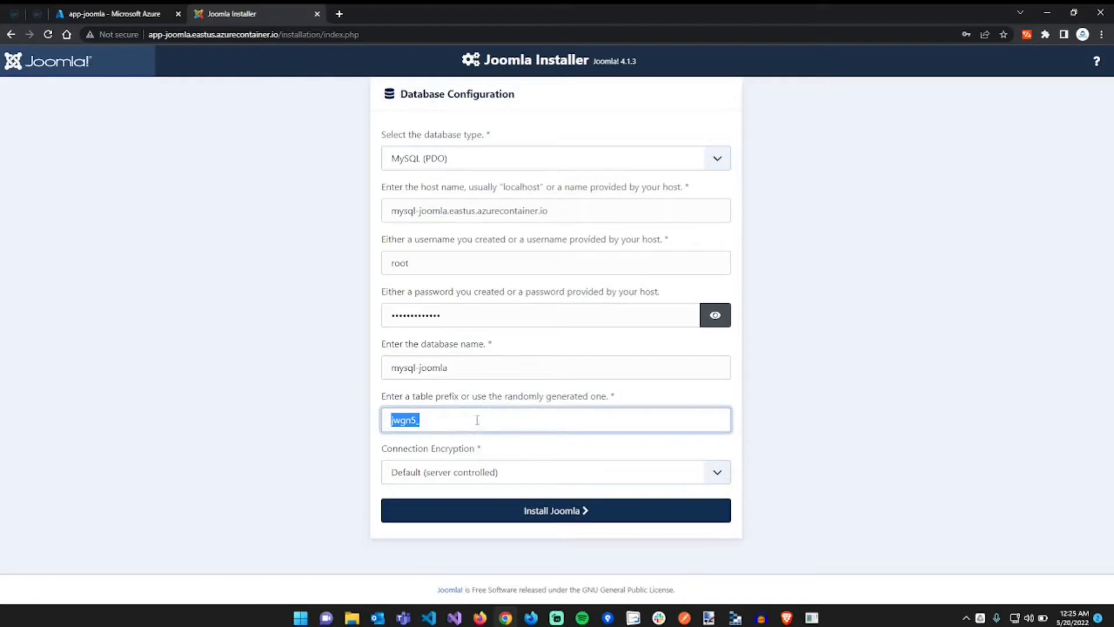
click(472, 423)
key(ctrl+a)
text(site1_)
click(502, 515)
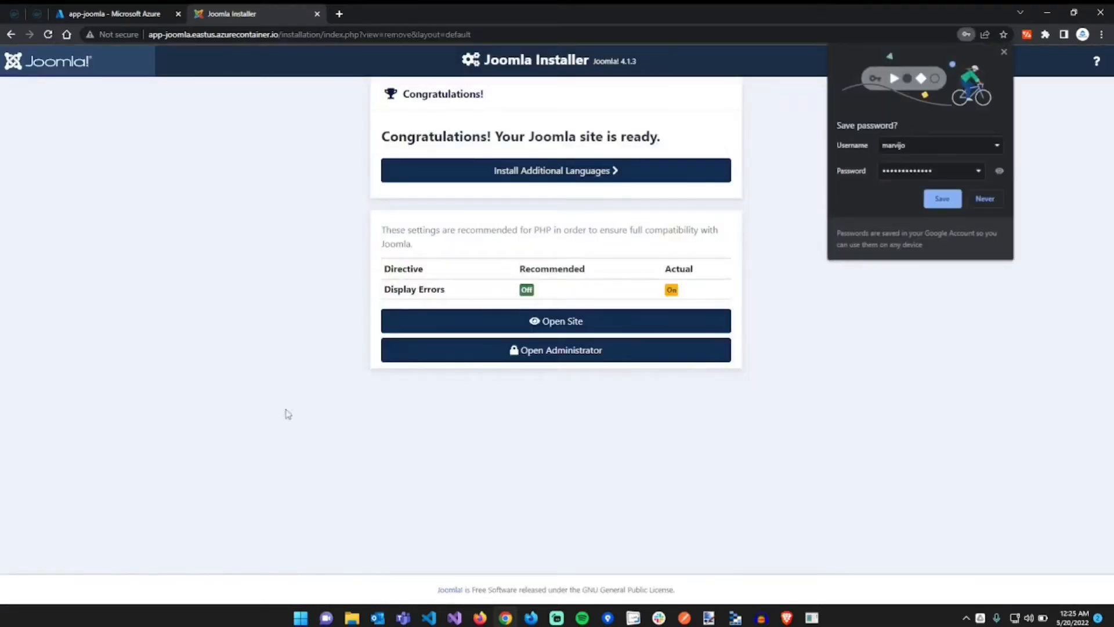
- Decline saving the password, review the 'Congratulations! Your Joomla site is ready' message, and zoom to 110%
click(985, 199)
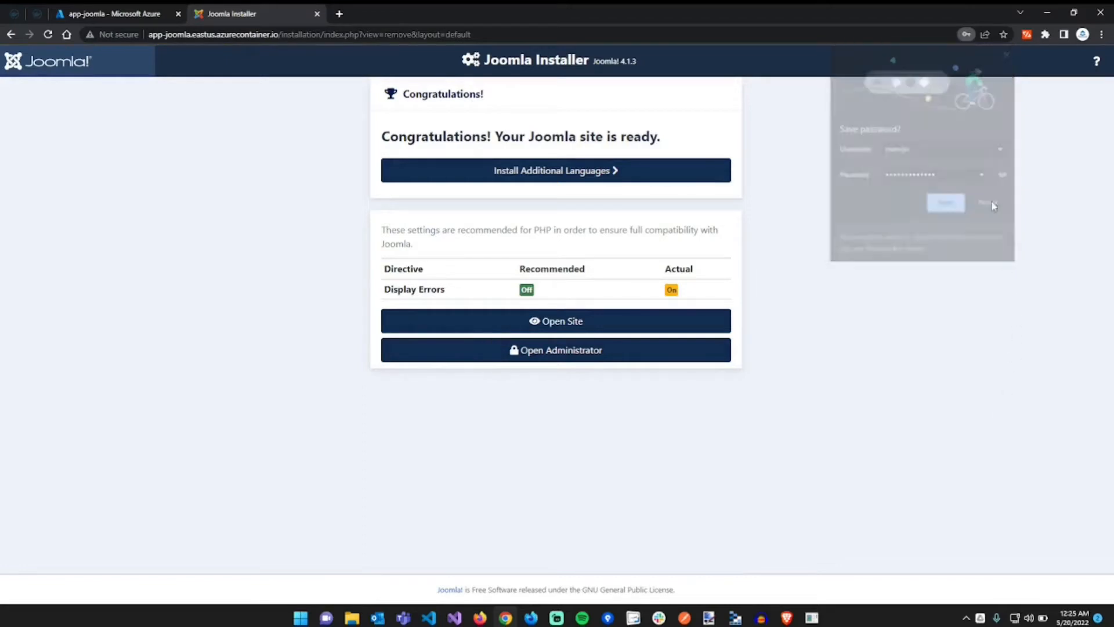
drag(415, 134, 661, 124)
click(660, 125)
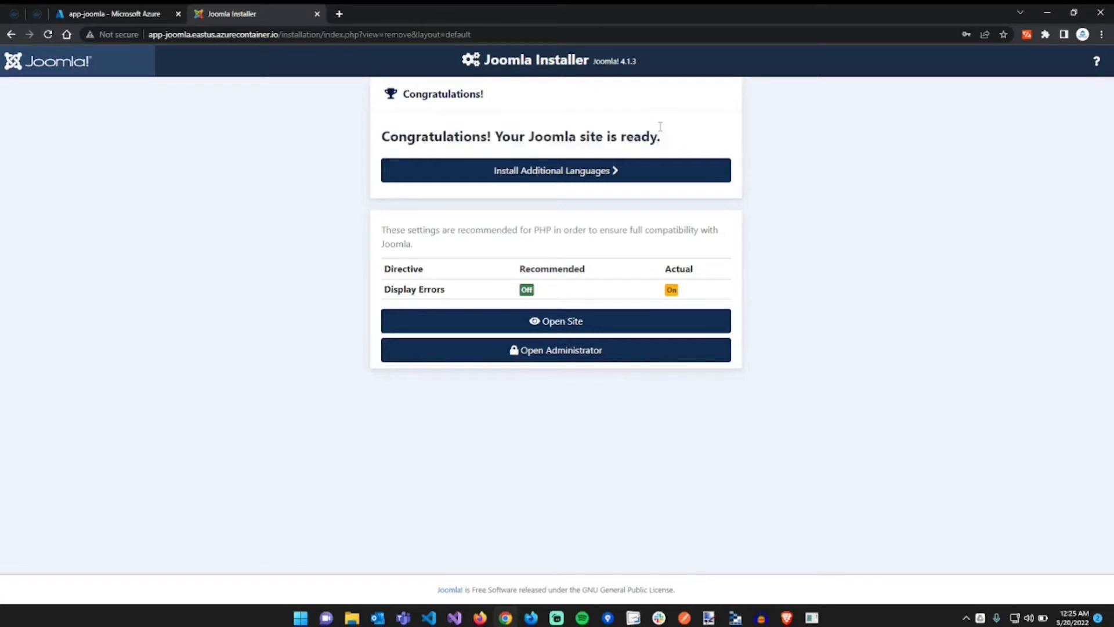
drag(660, 126, 658, 133)
click(658, 132)
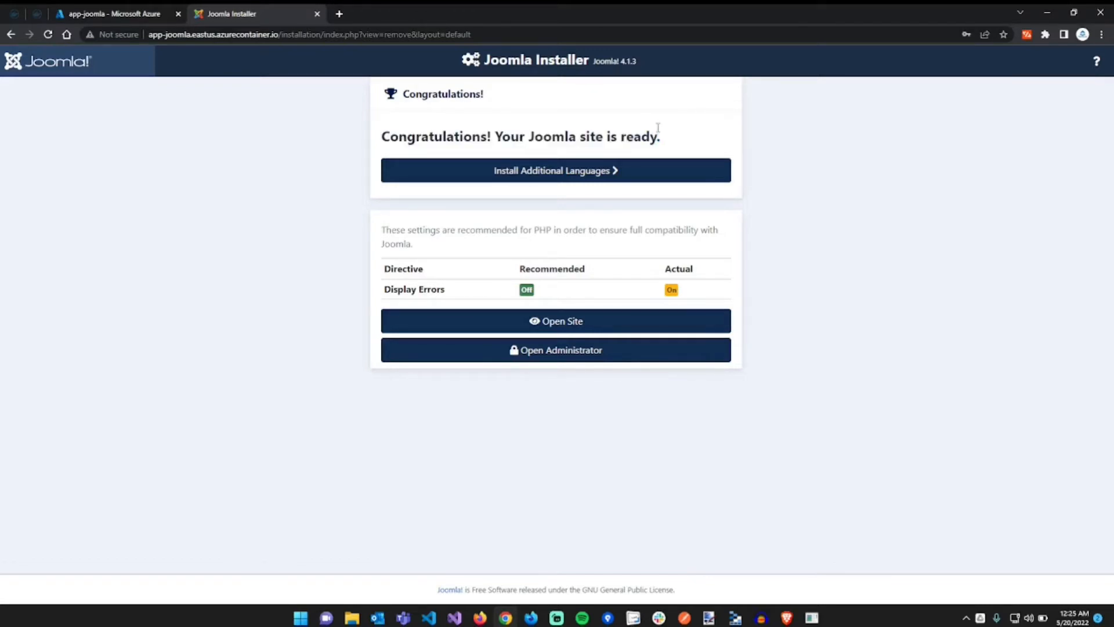
double_click(443, 94)
click(498, 100)
key(ctrl+plus)
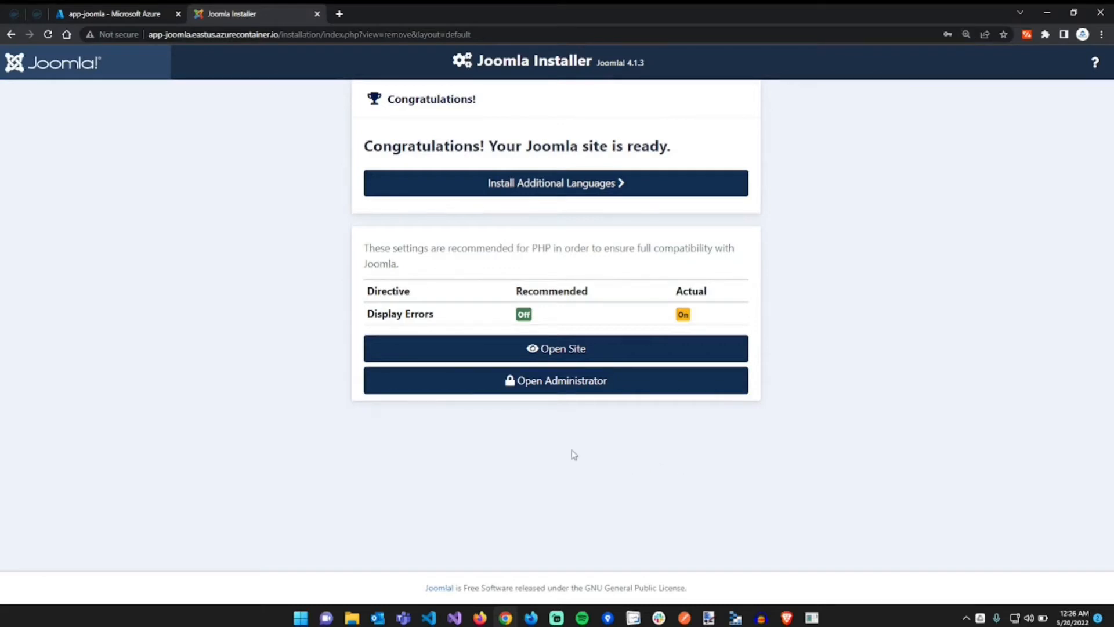
- Log in to the Joomla administrator with the Super User credentials and decline anonymous statistics
click(549, 386)
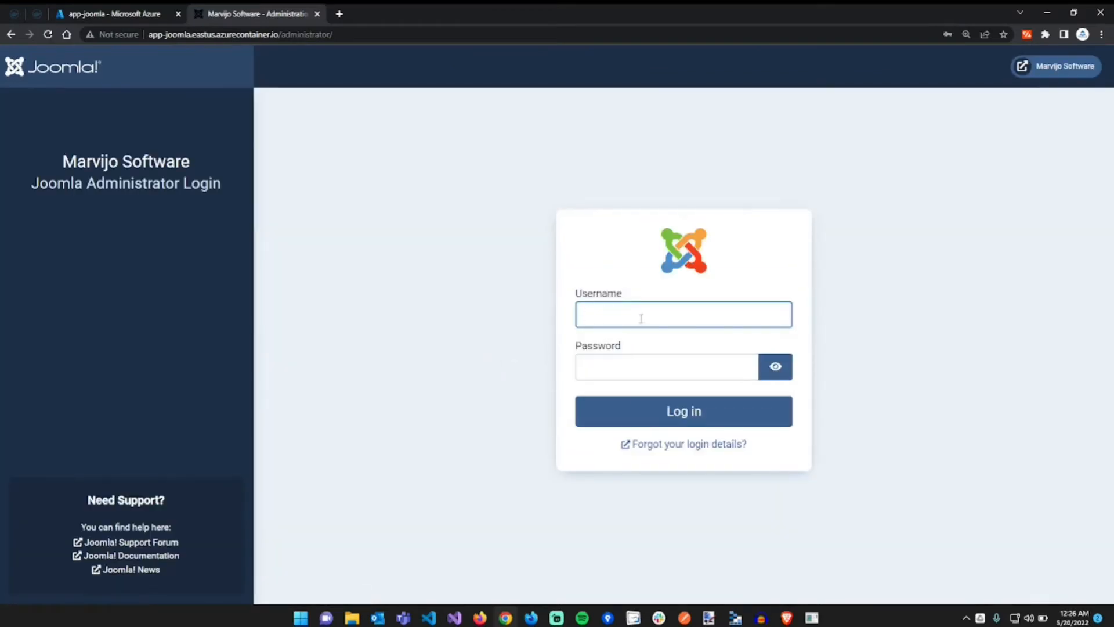
click(641, 318)
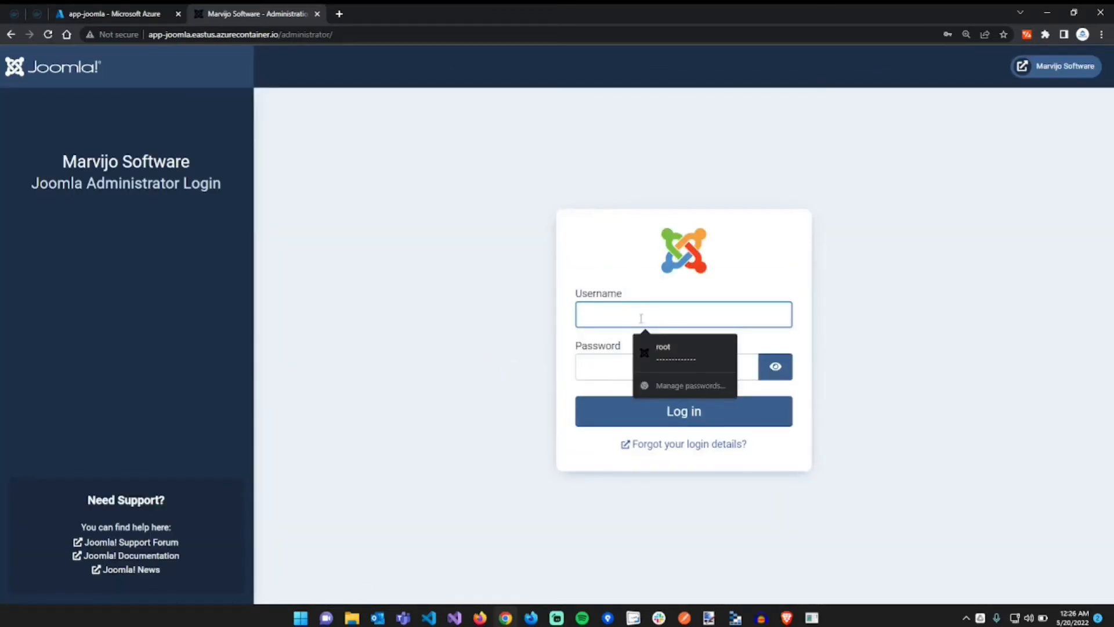
text(marvijo)
key(Tab)
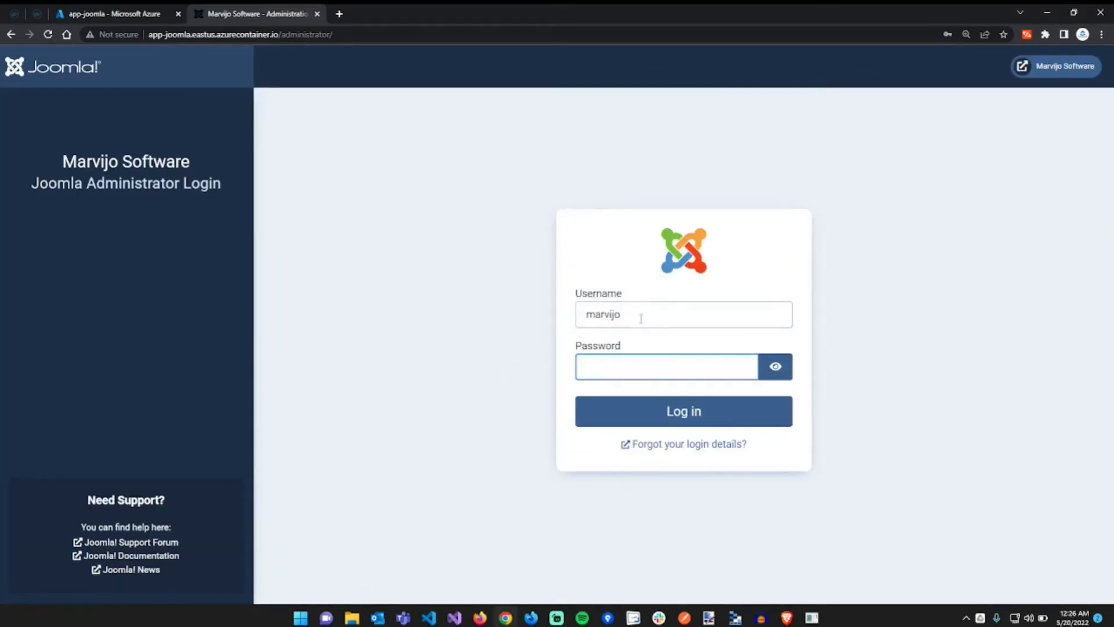
key(ctrl+v)
click(717, 424)
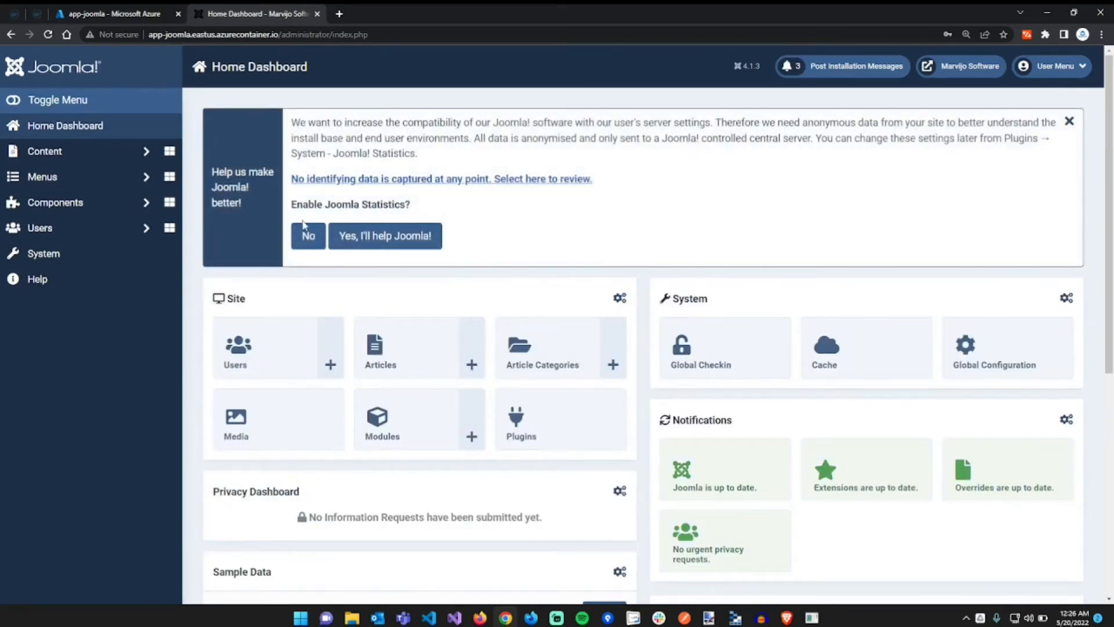
click(311, 246)
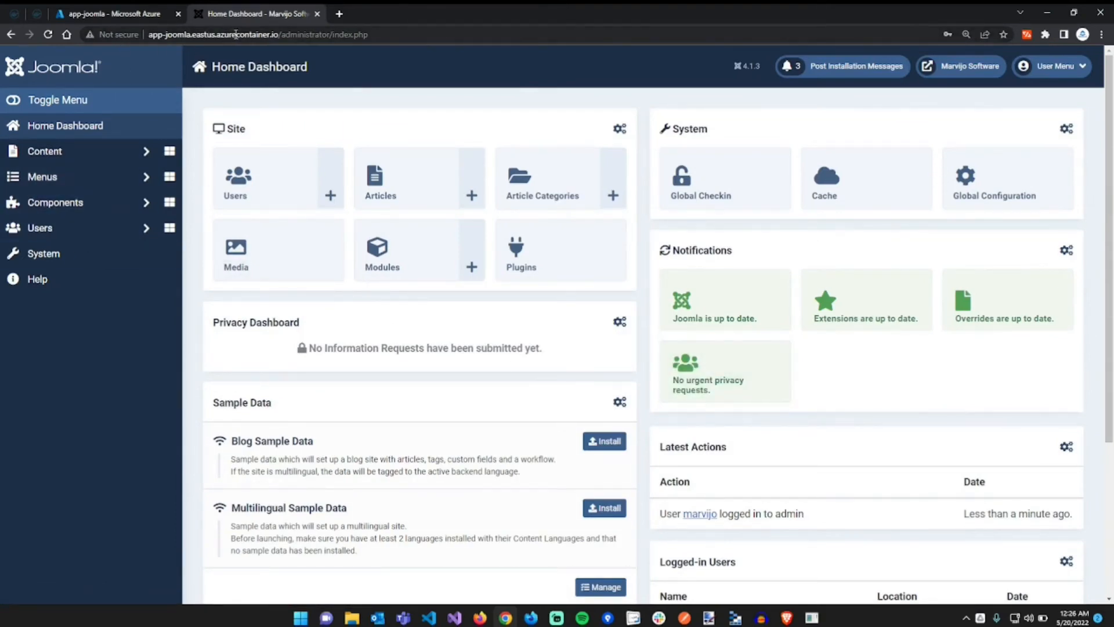
- Check the administrator site address, then return to the app-joomla container in Azure
drag(278, 34, 149, 34)
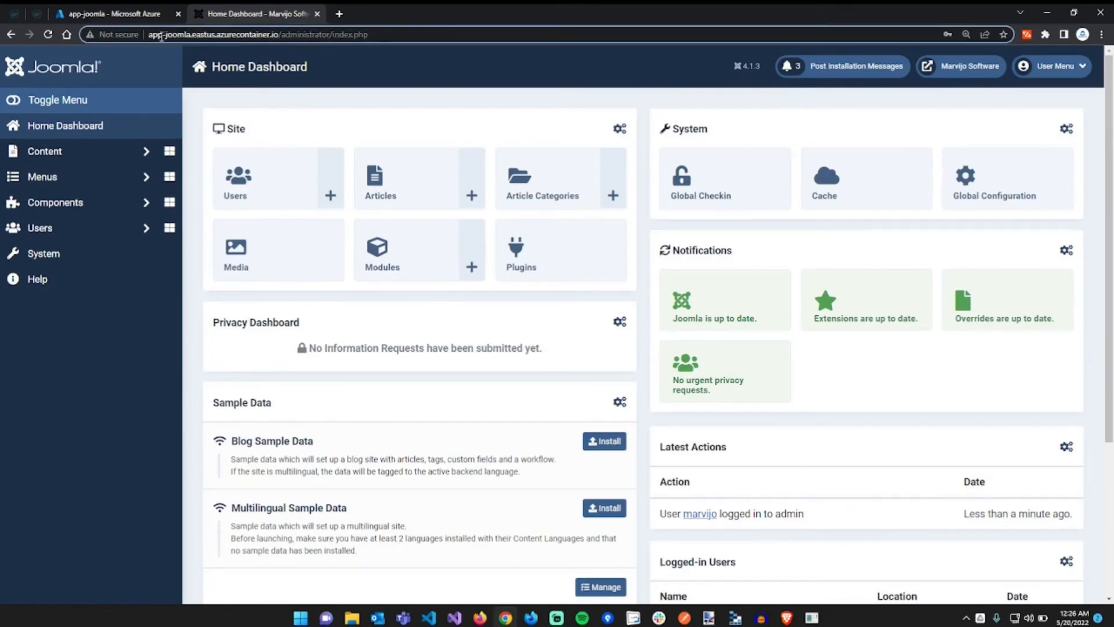
click(409, 117)
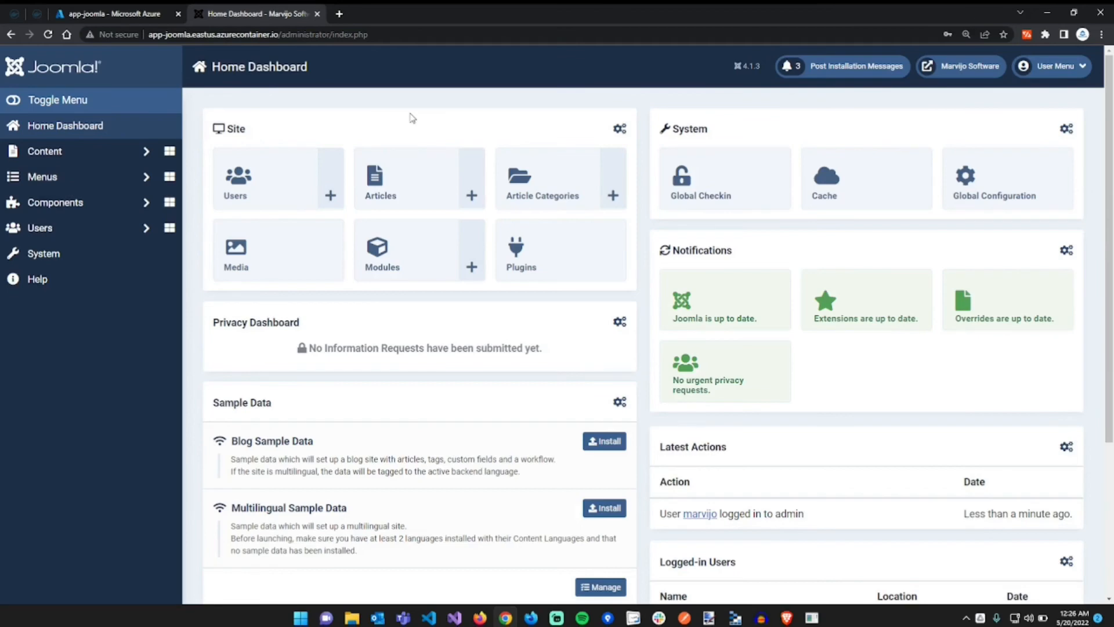
click(141, 13)
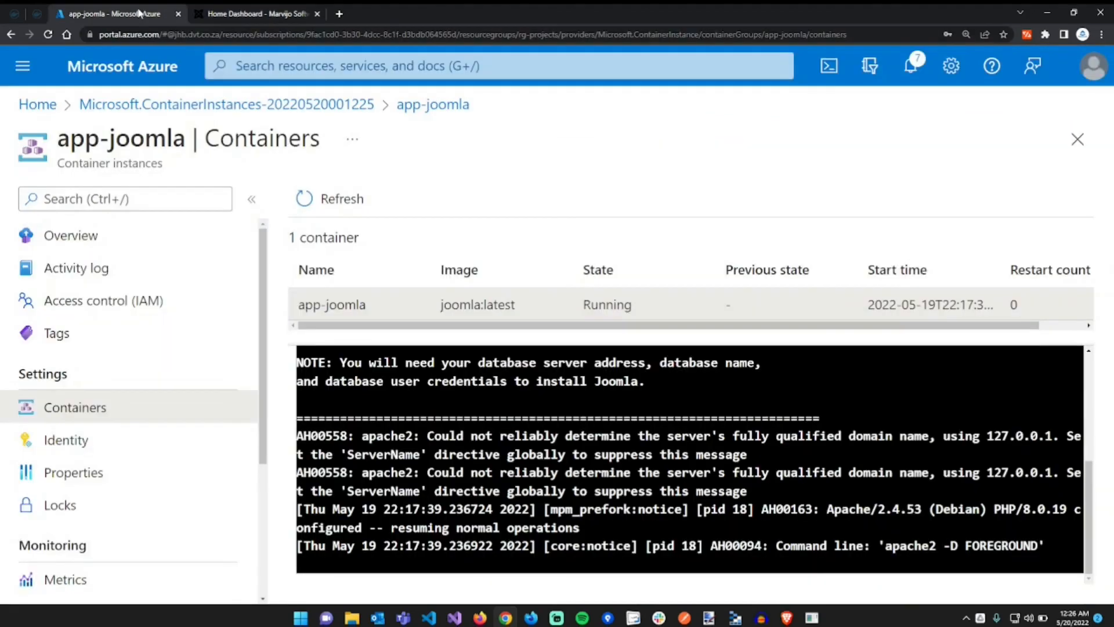